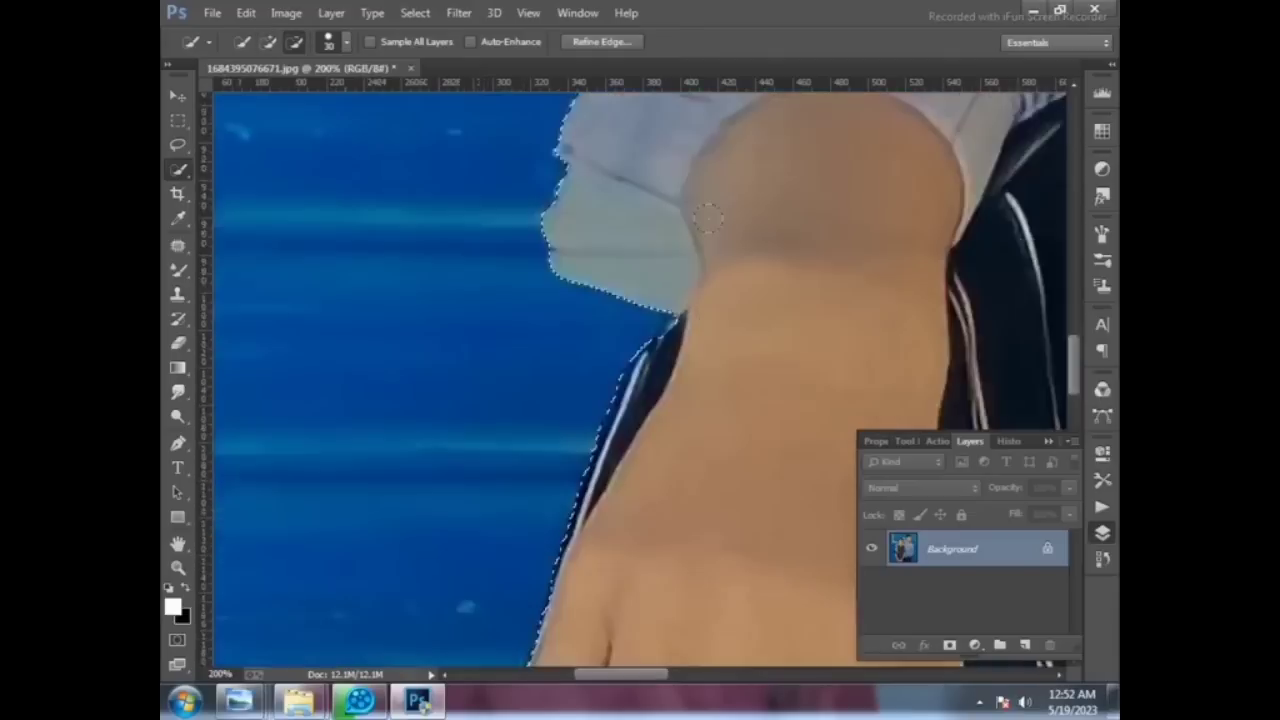
Step: Subtract the grey wall near the boy's jaw from the Quick Selection
scroll(470, 437, "up", 10)
scroll(537, 293, "up", 10)
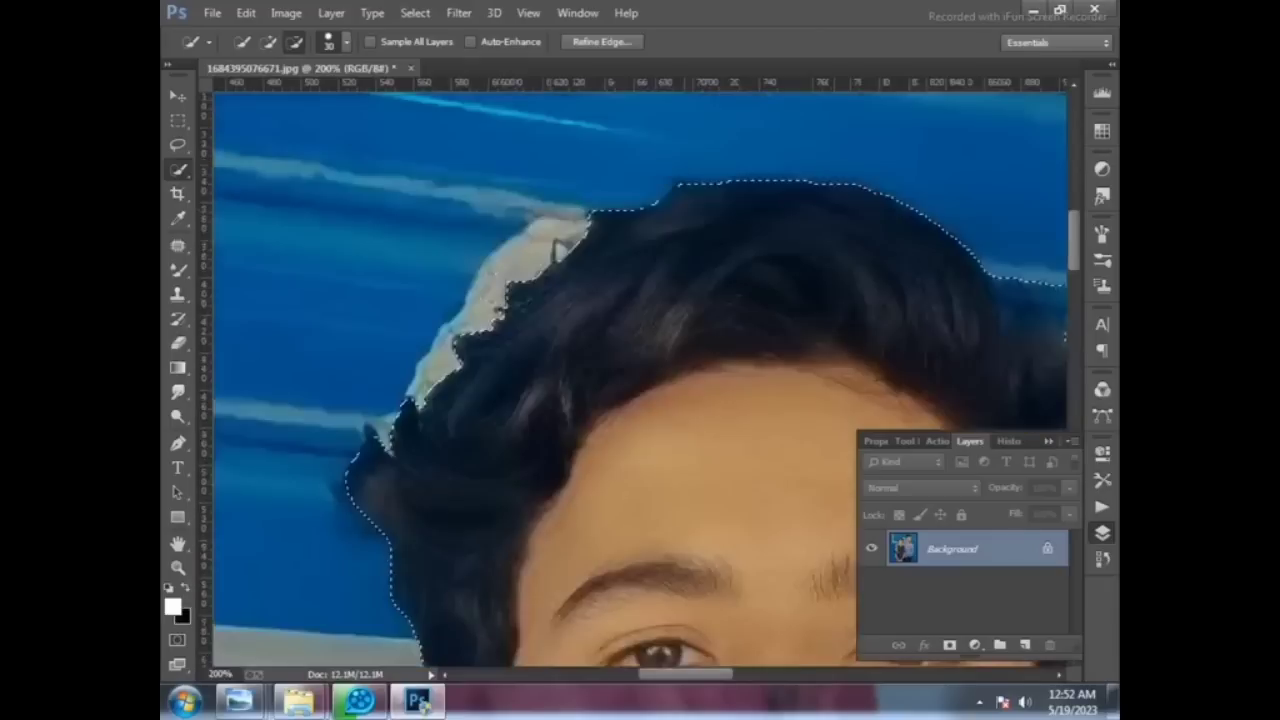
left_click_drag(676, 678, 732, 678)
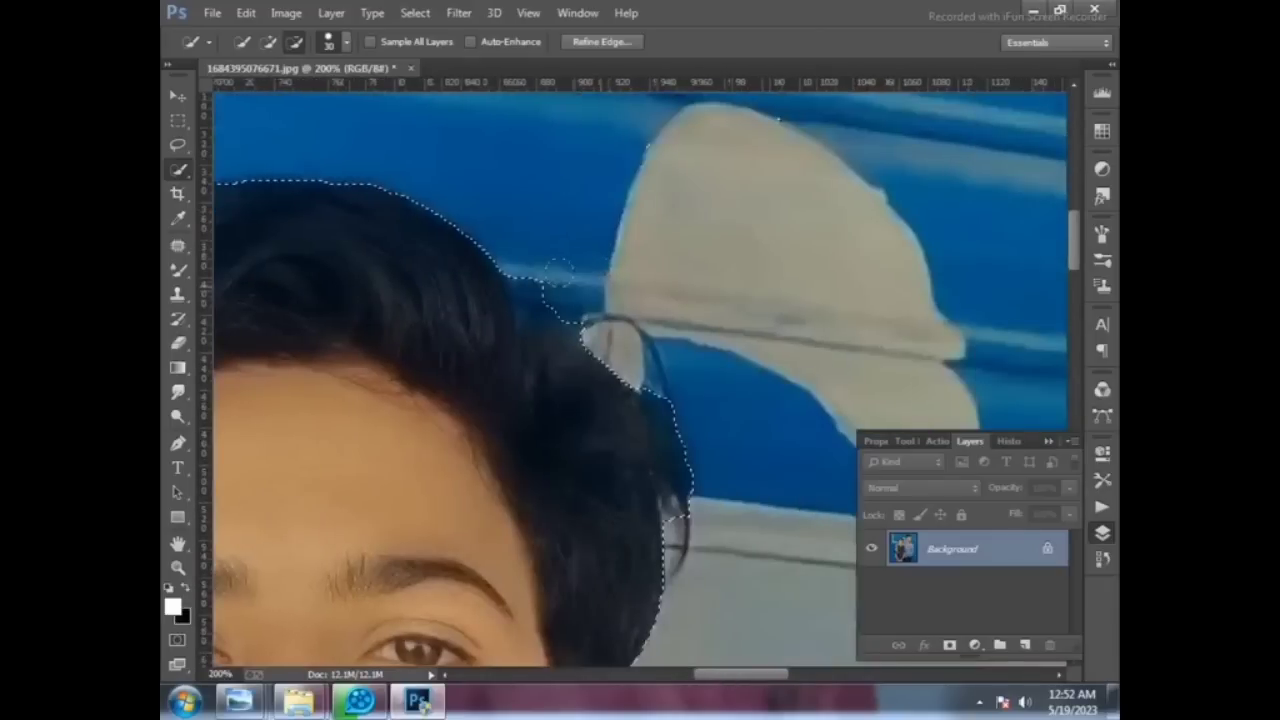
scroll(558, 270, "down", 4)
scroll(636, 363, "down", 6)
mouse_move(624, 389)
left_mouse_down()
mouse_move(561, 419)
mouse_move(710, 418)
left_mouse_up()
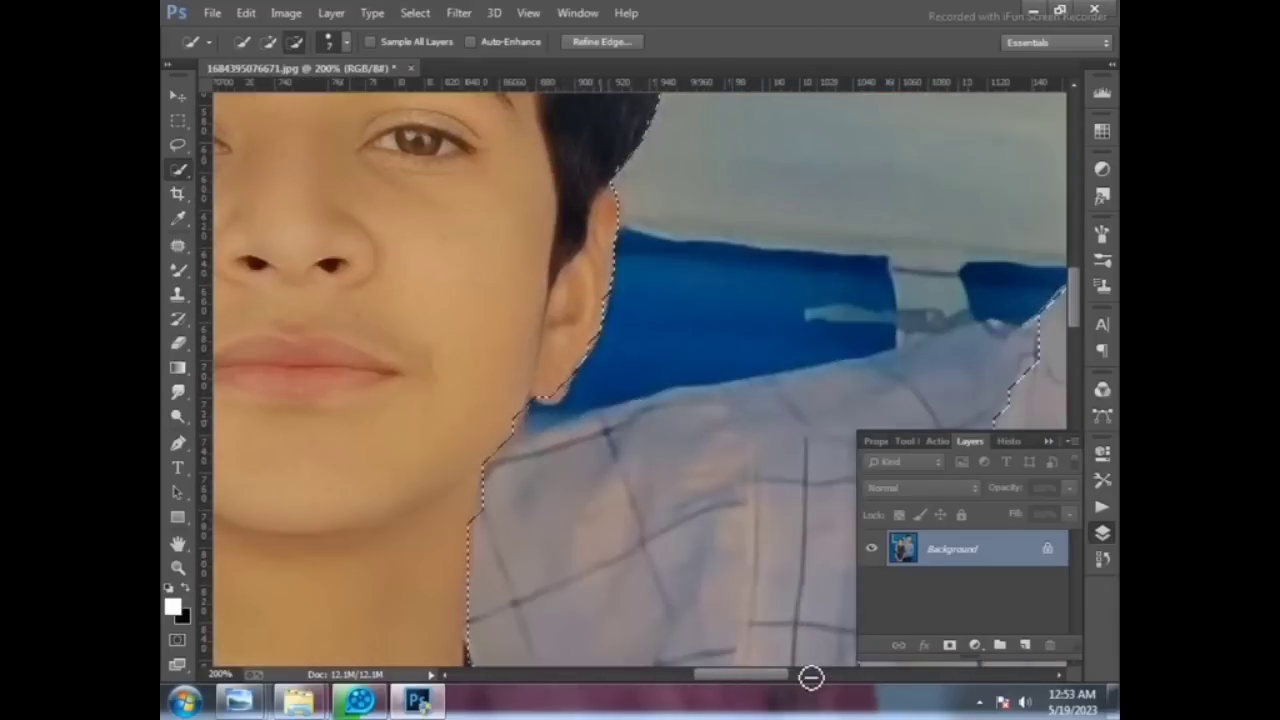
scroll(808, 677, "right", 3)
scroll(748, 603, "down", 1)
Step: Delete the bad last selection state from History
left_click(1010, 441)
left_click(1049, 645)
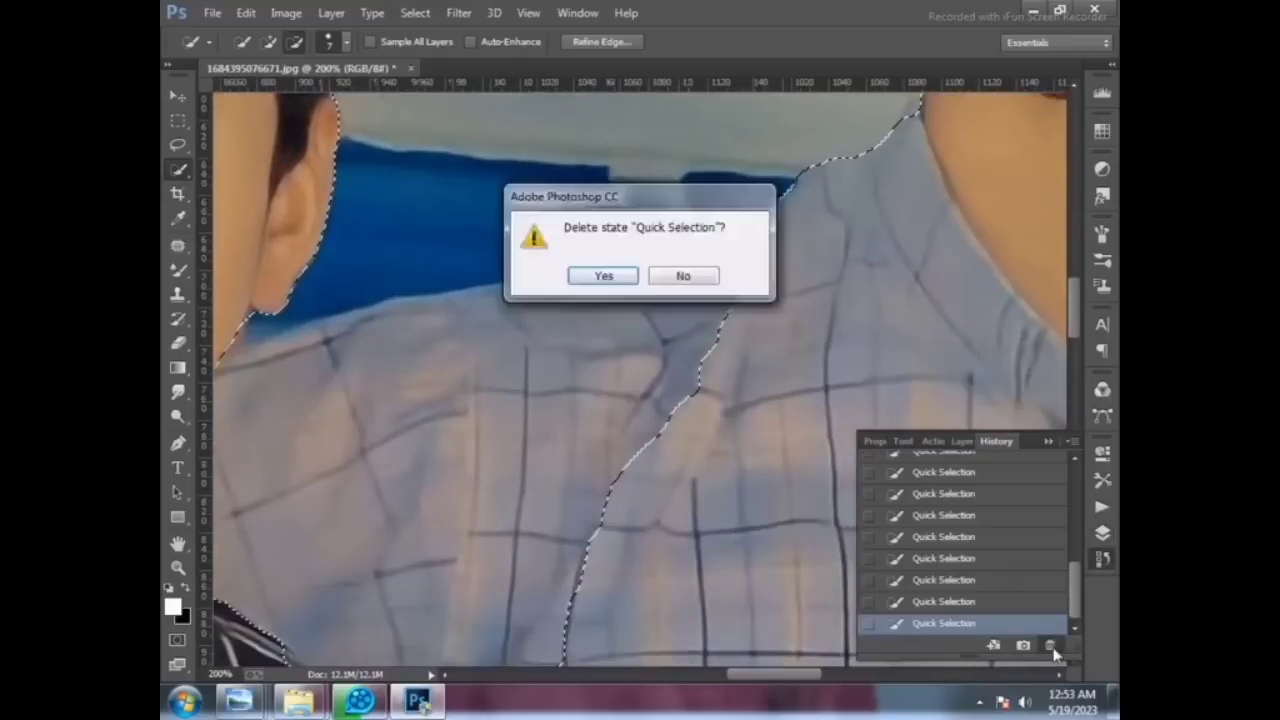
key("Return")
Step: Alt-paint with Quick Selection to subtract the wall around the hair, ear and chin
scroll(508, 317, "up", 2)
scroll(508, 317, "right", 3)
scroll(697, 386, "up", 3)
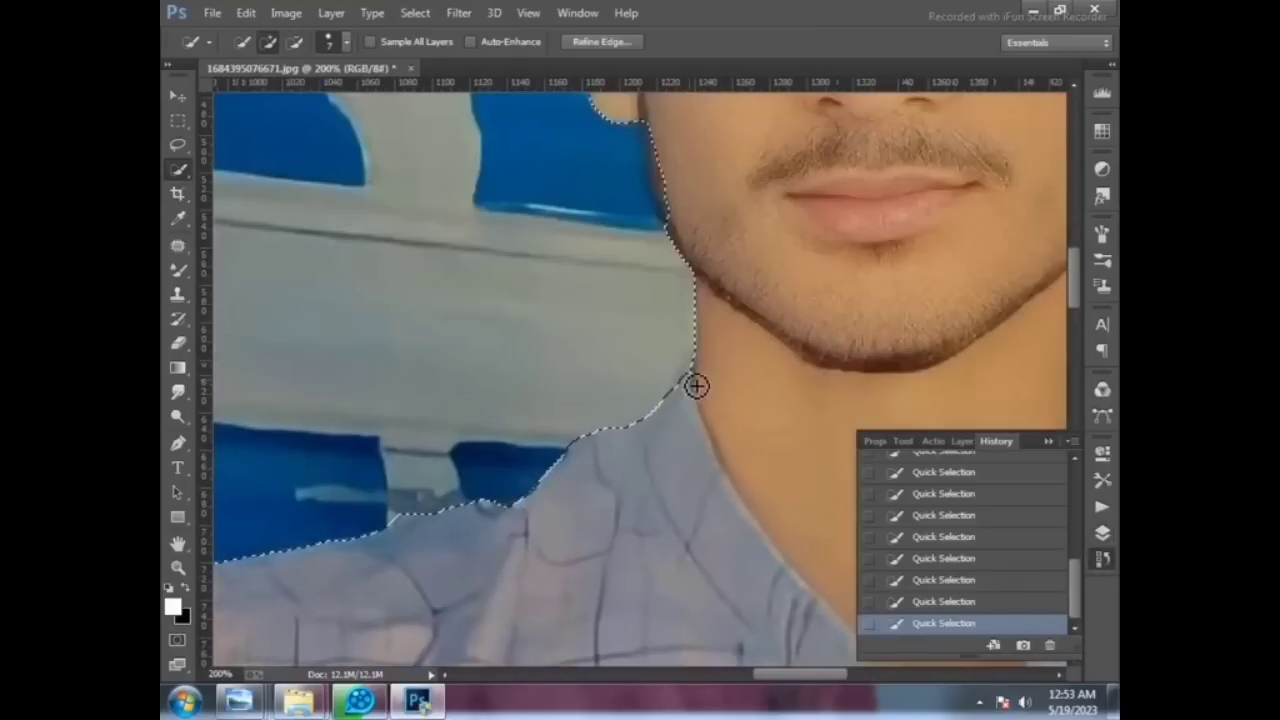
scroll(714, 551, "up", 5)
scroll(680, 598, "down", 1)
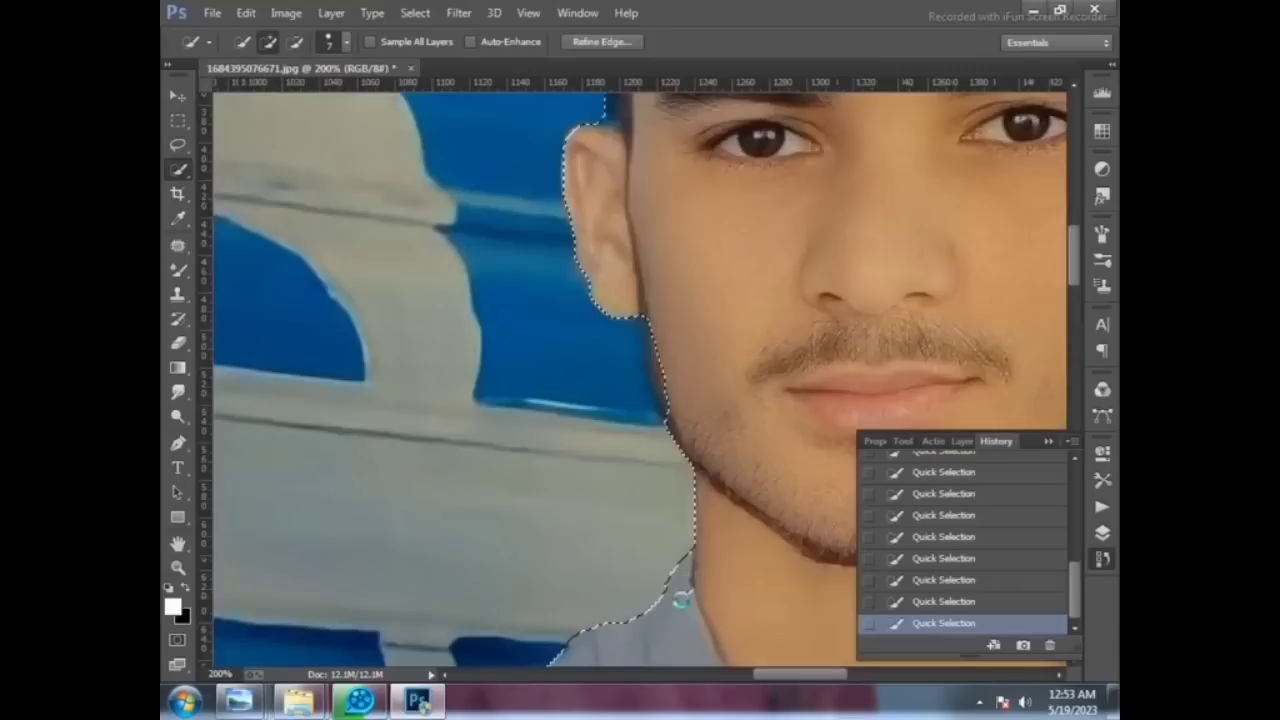
key("alt")
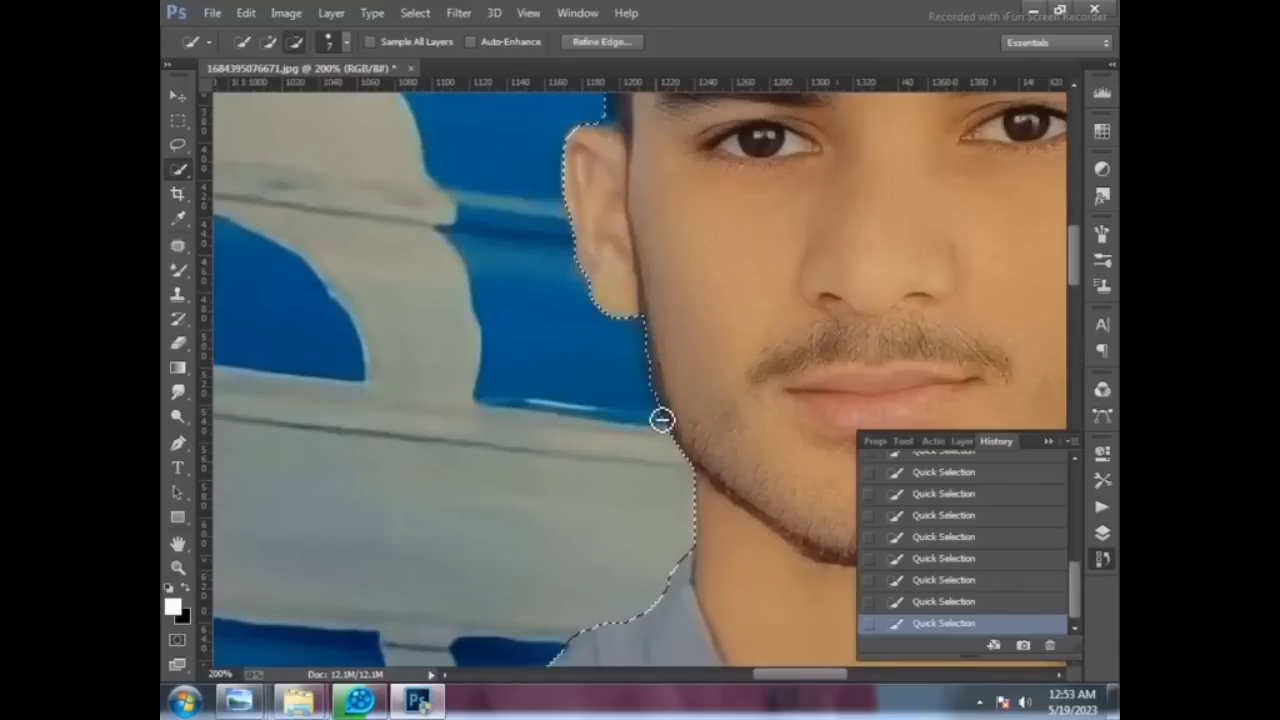
scroll(567, 374, "up", 6)
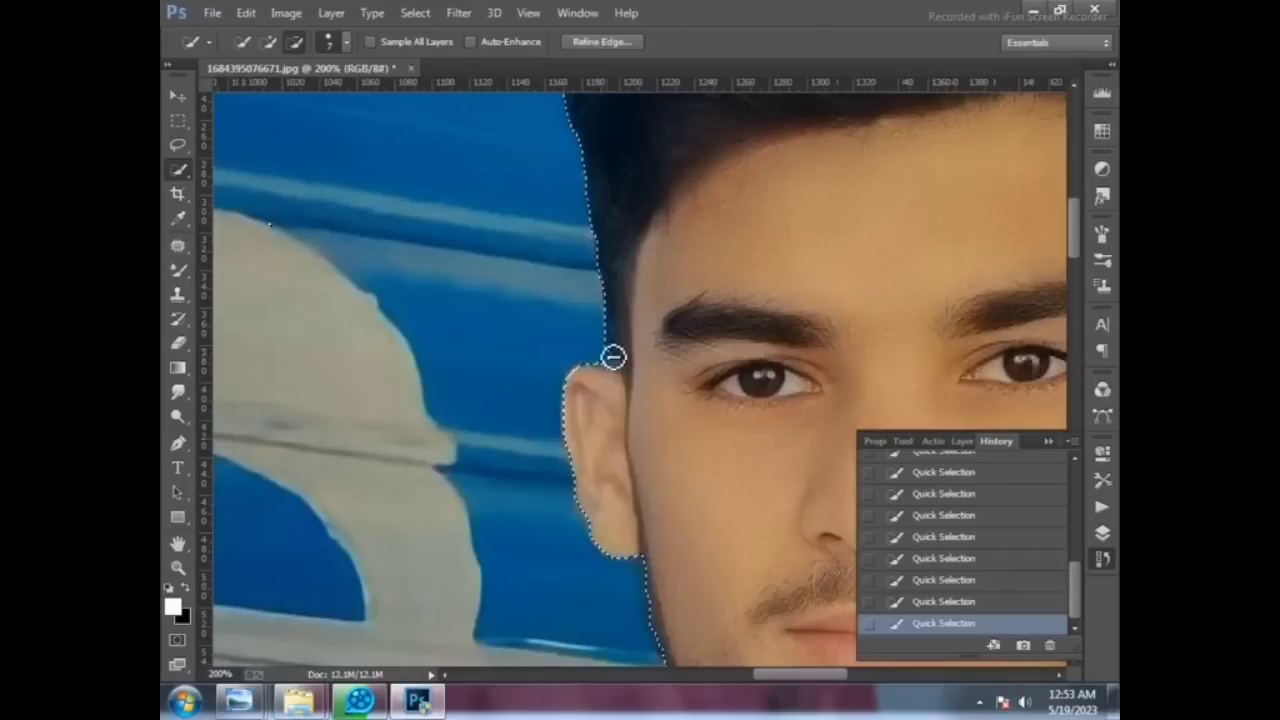
key("alt")
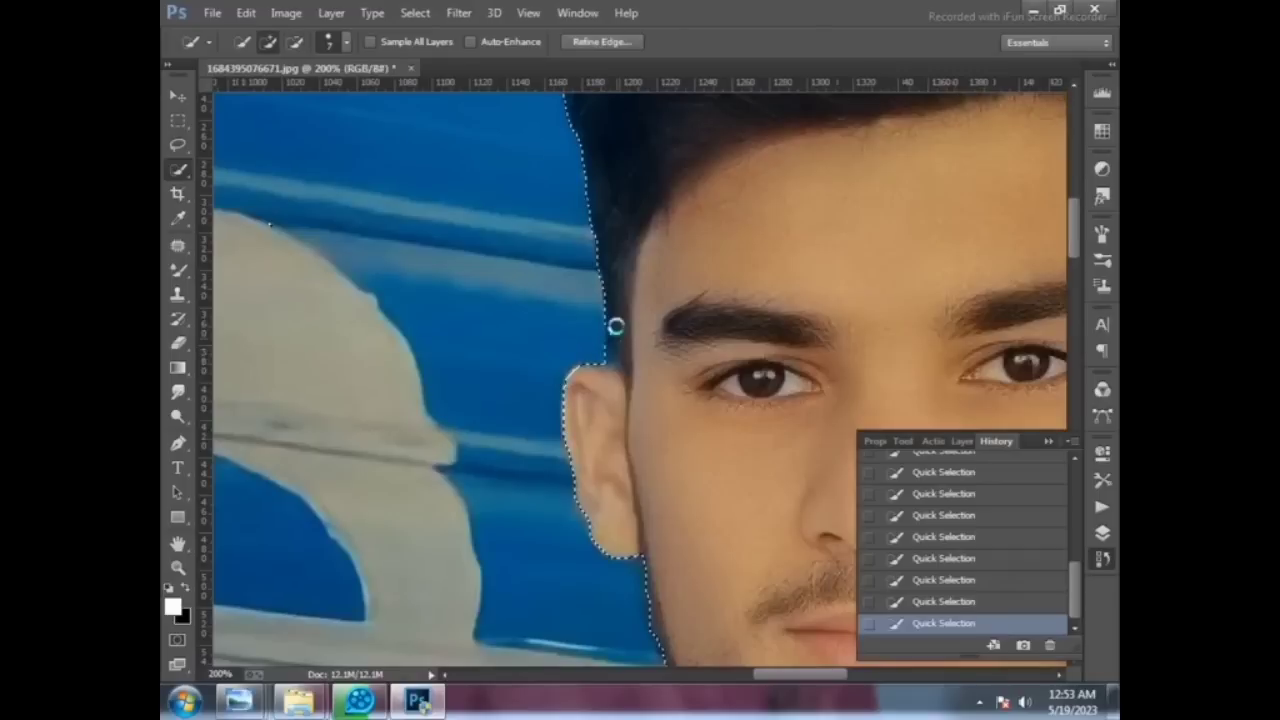
scroll(623, 336, "up", 10)
key("alt")
scroll(760, 580, "right", 10)
scroll(735, 500, "down", 5)
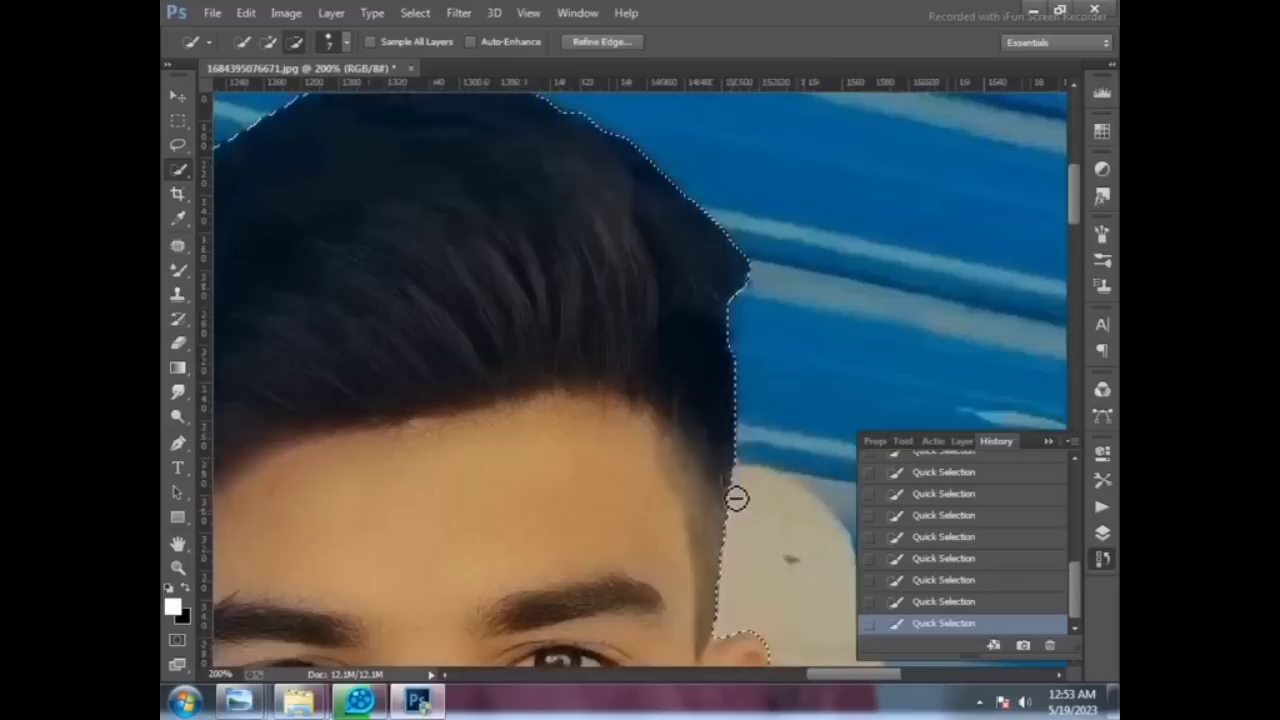
scroll(723, 480, "down", 7)
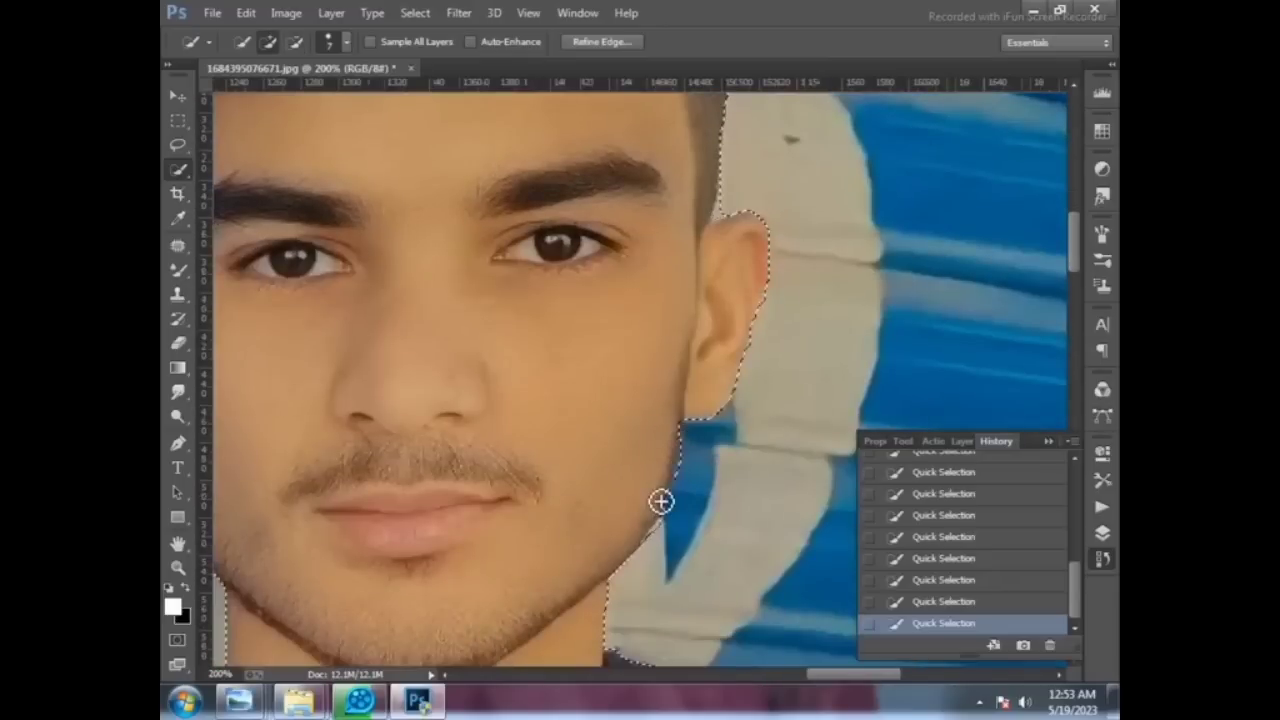
key("alt")
scroll(643, 491, "down", 8)
Step: Remove the grey wall beside the face and trim the selection near the collar
left_click(660, 391)
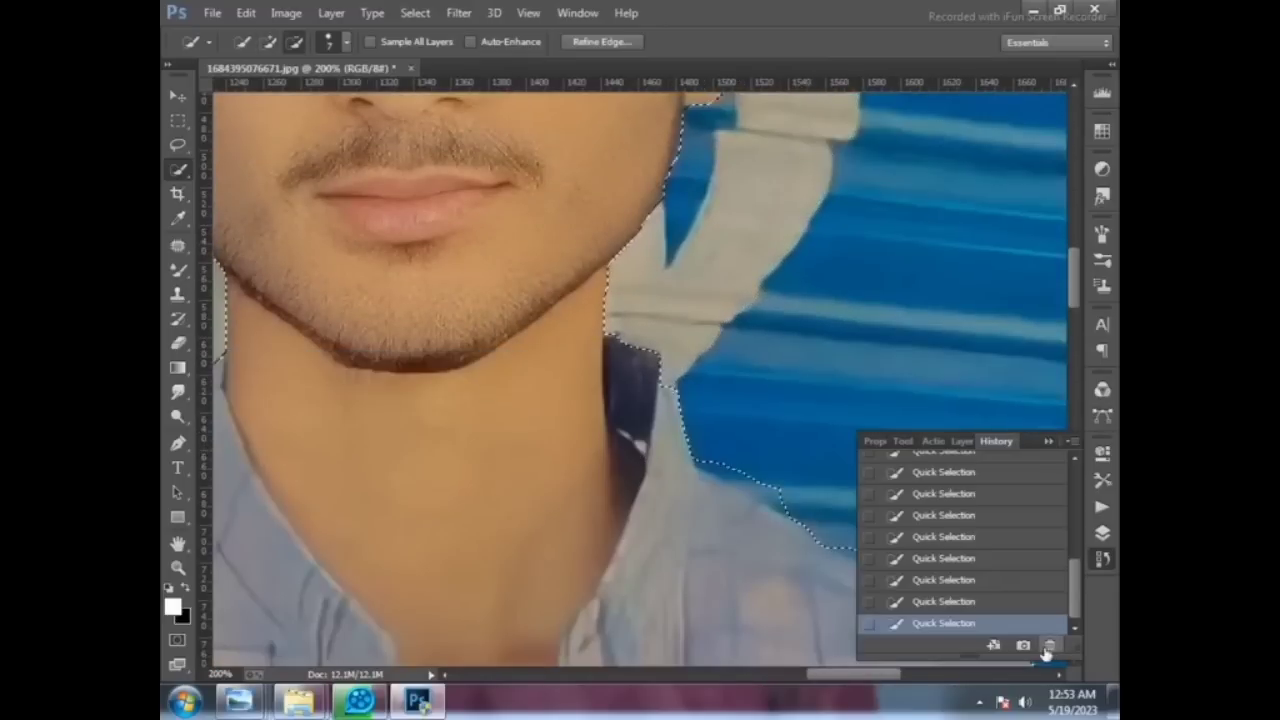
left_click(979, 700)
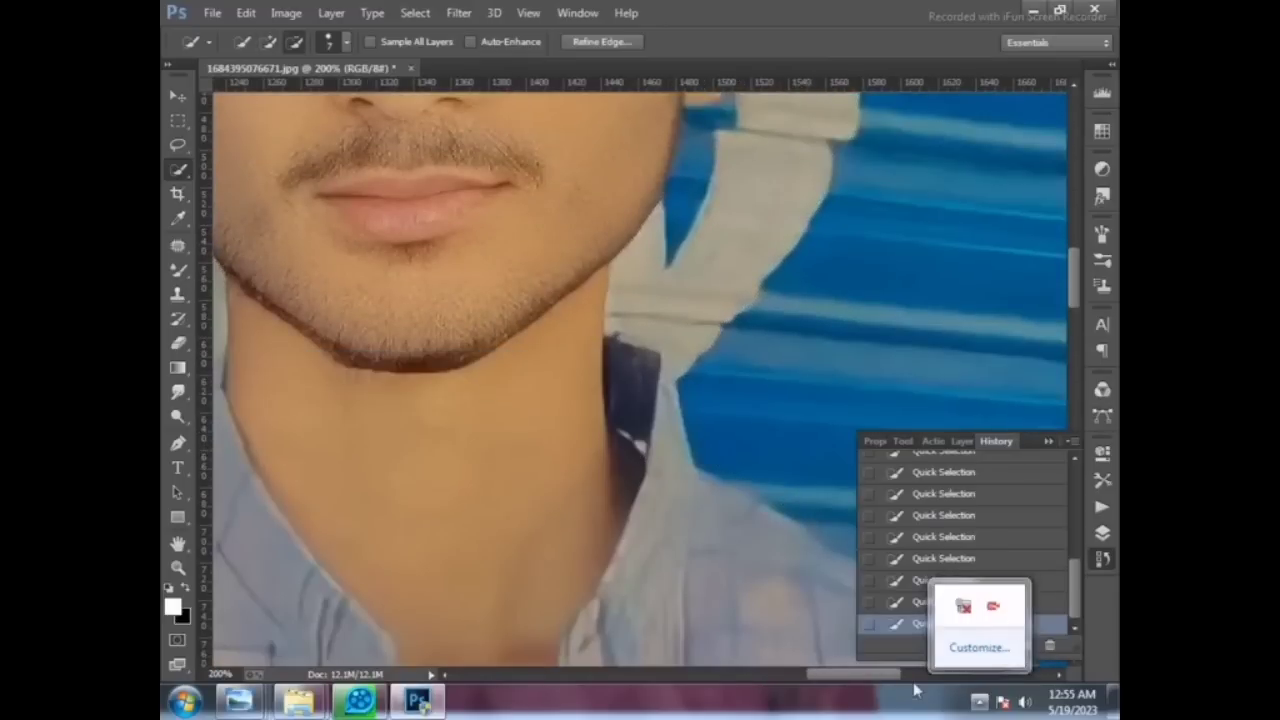
scroll(517, 271, "down", 3)
left_click(666, 255, "alt")
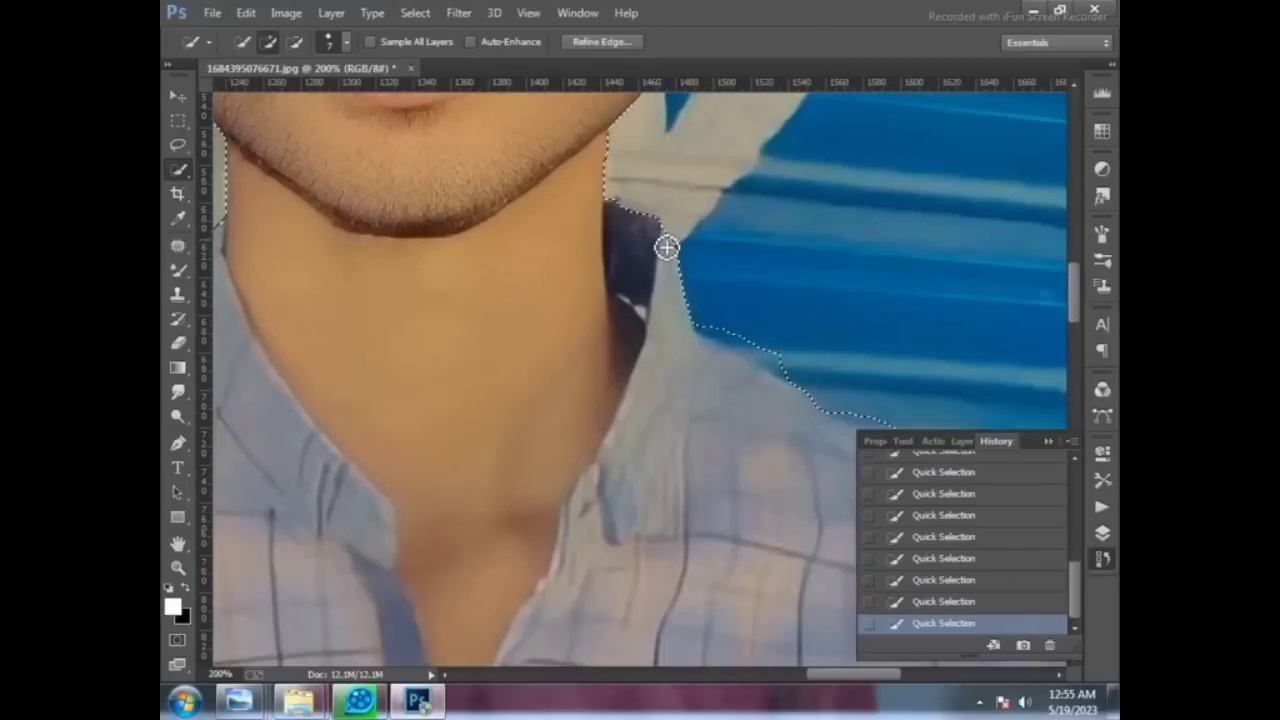
Step: Subtract the blue strip along the taller boy's shoulder from the selection
scroll(815, 290, "down", 4)
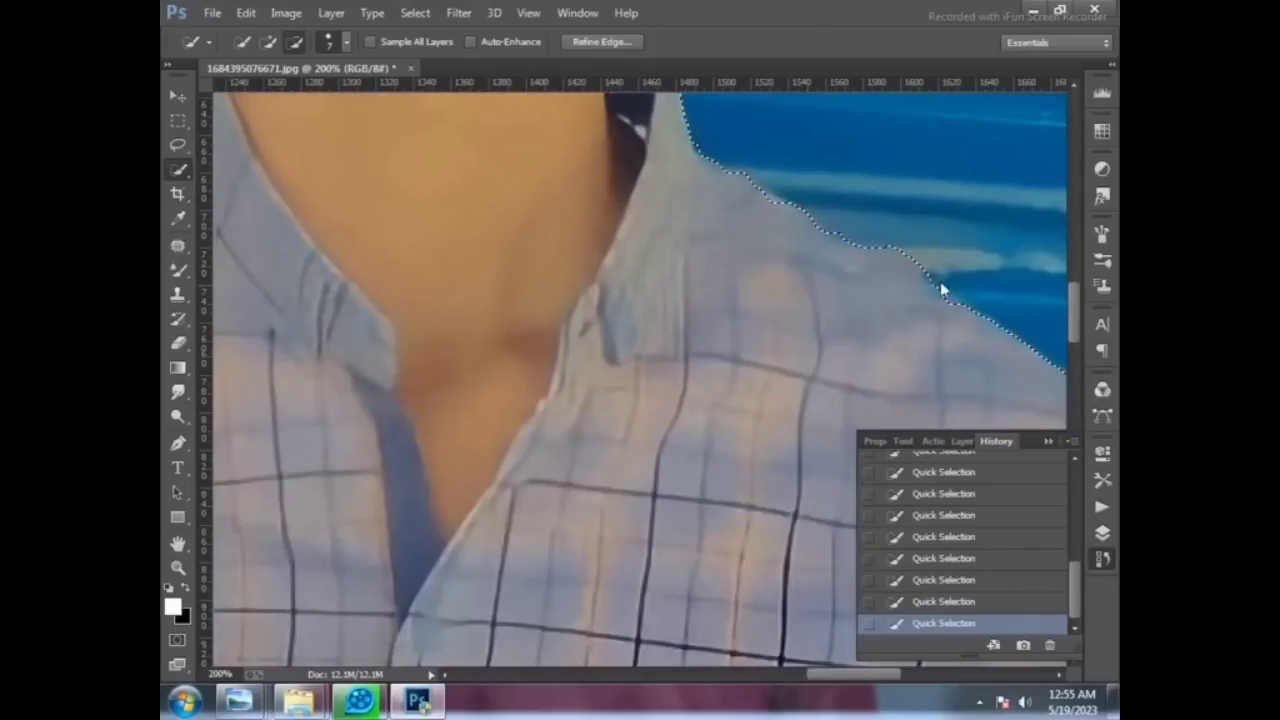
scroll(535, 226, "right", 5)
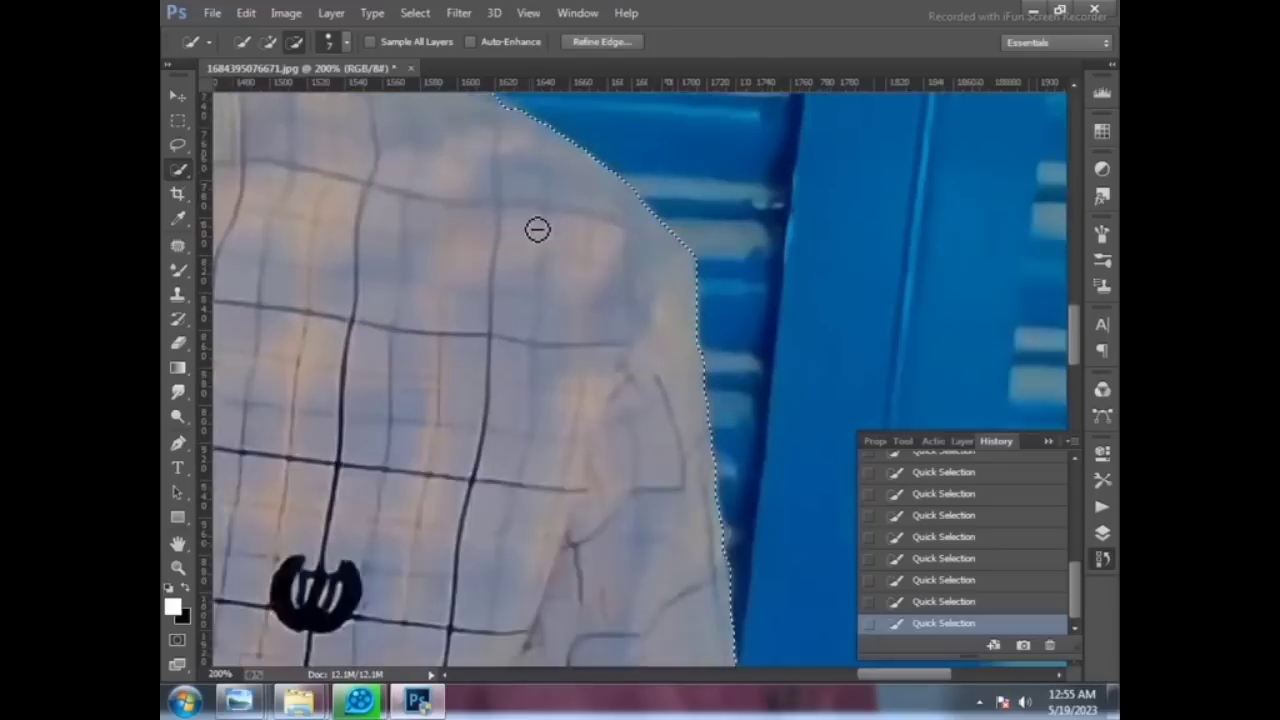
scroll(580, 200, "down", 3)
scroll(563, 220, "down", 3)
scroll(454, 278, "down", 3)
scroll(454, 278, "down", 5)
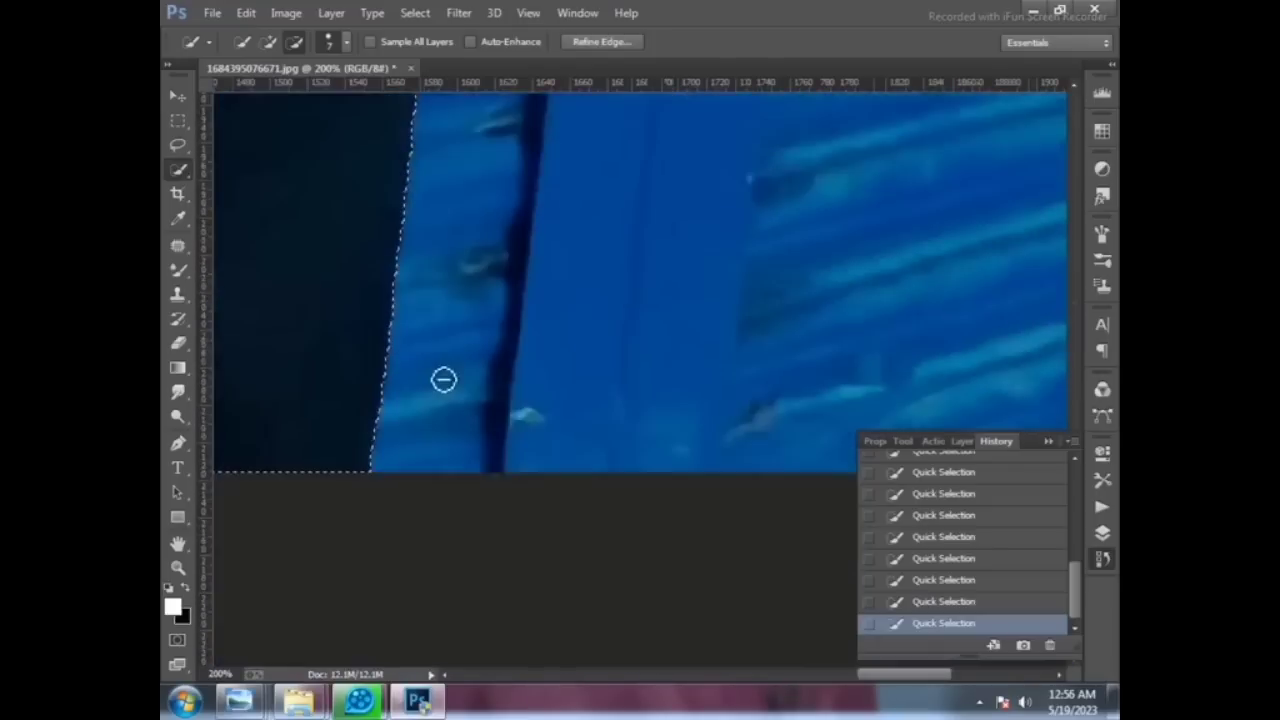
scroll(540, 469, "left", 5)
scroll(537, 340, "up", 5)
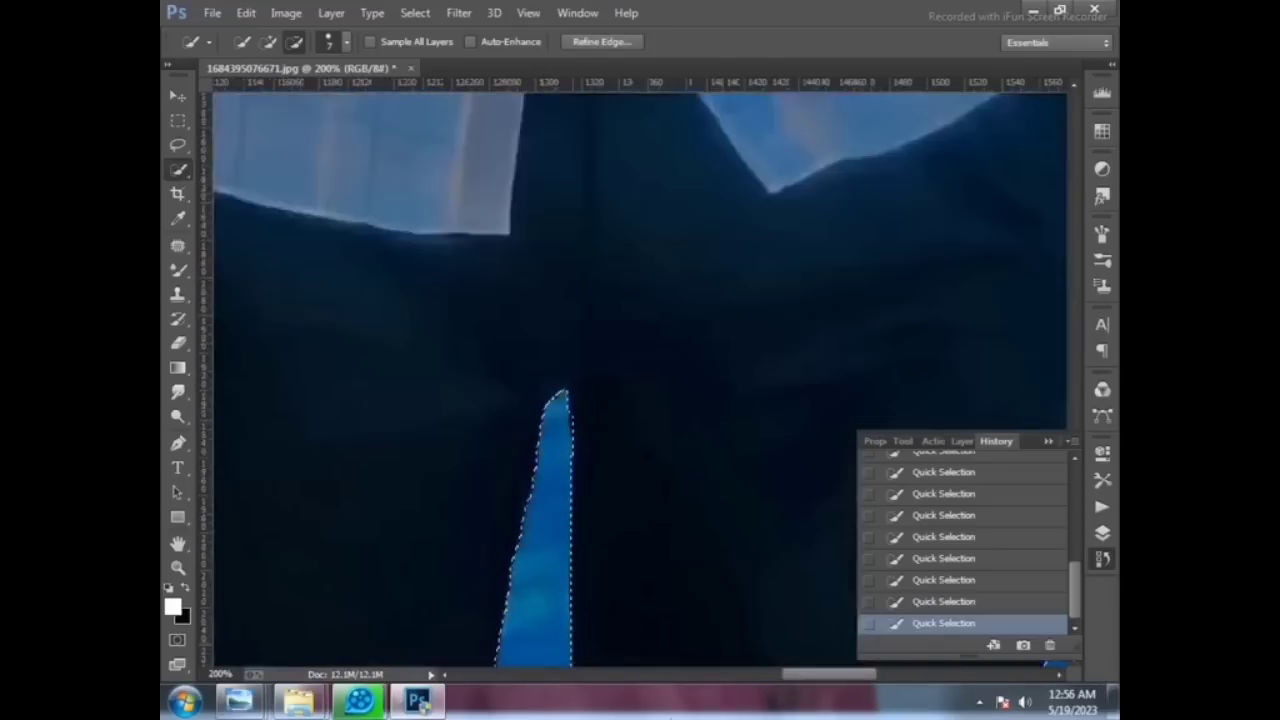
scroll(650, 500, "left", 3)
scroll(765, 685, "left", 3)
scroll(633, 446, "down", 5)
left_click_drag(634, 440, 634, 303)
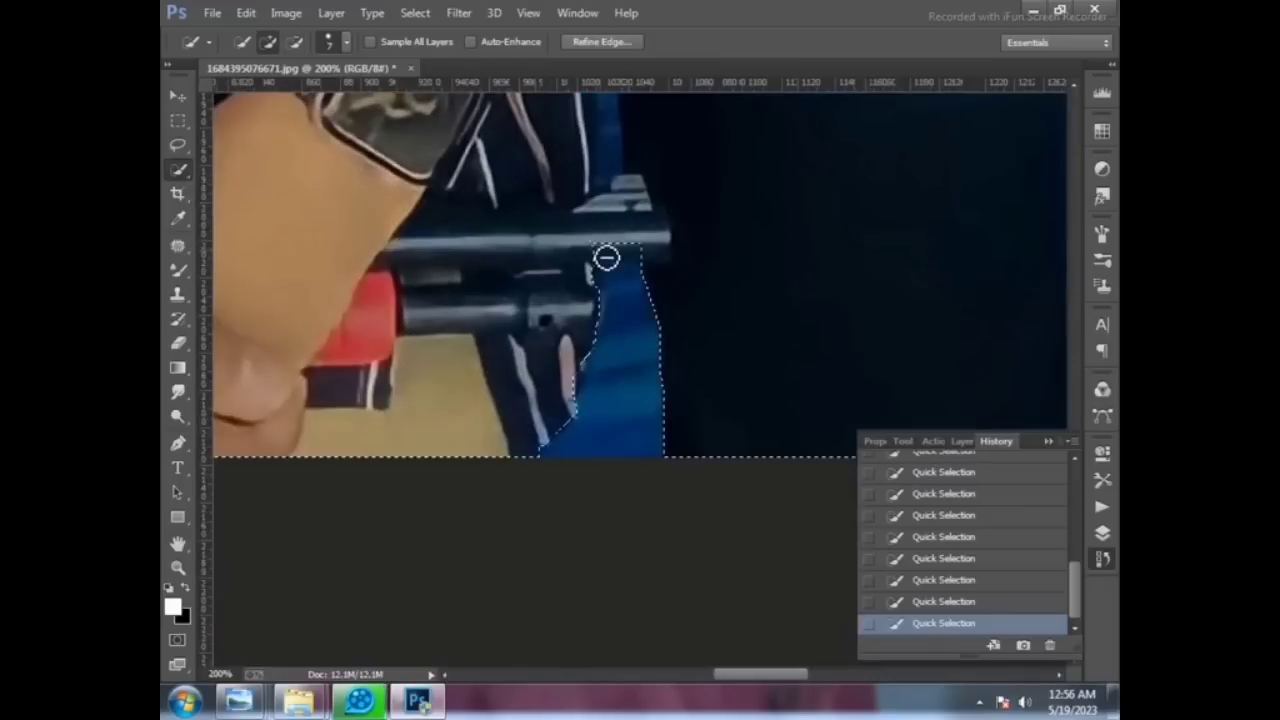
Step: Alt-drag to remove the blue gaps beside the arm, white stripe and toy gun
key("alt")
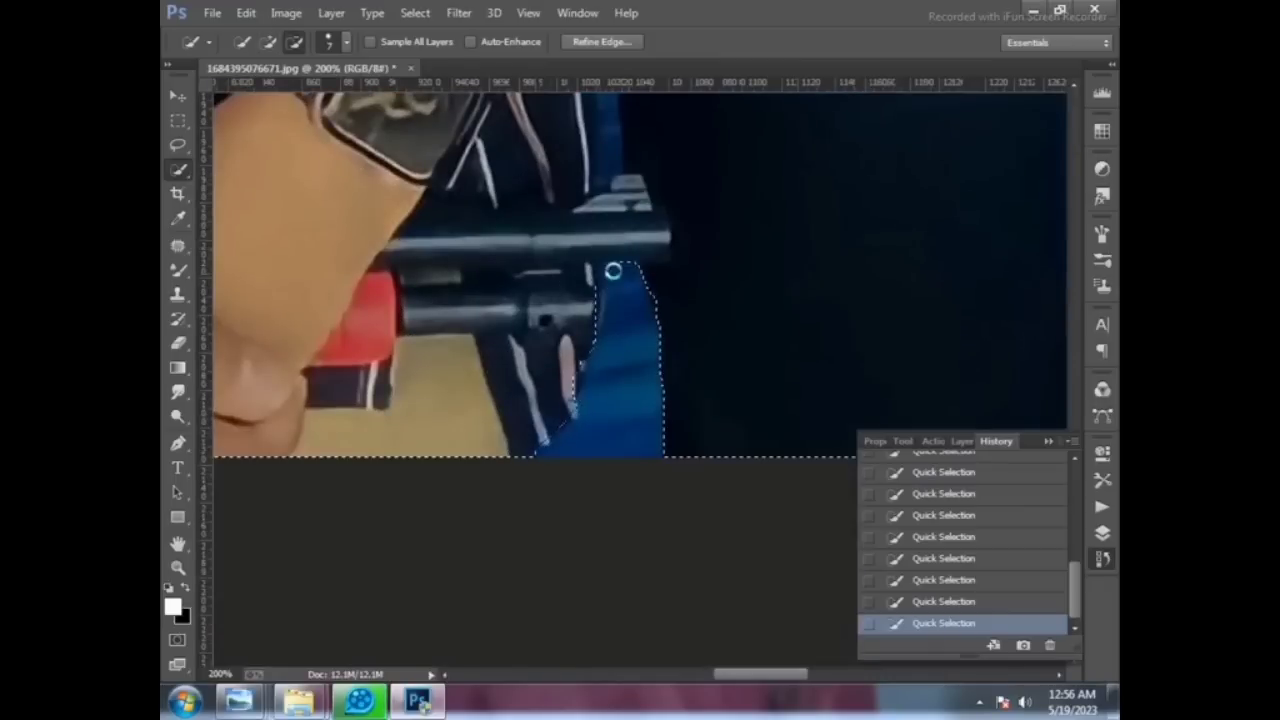
scroll(607, 271, "up", 5)
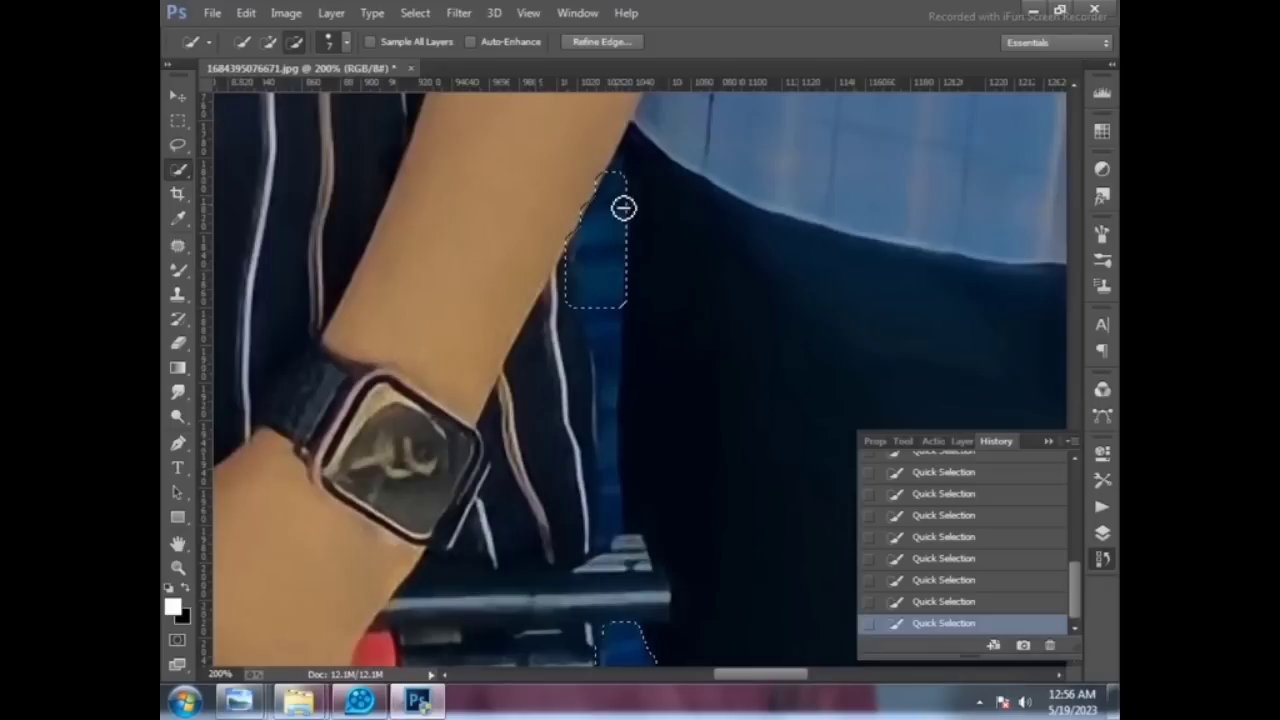
scroll(609, 266, "down", 1)
left_click(609, 284)
left_click_drag(609, 284, 594, 486)
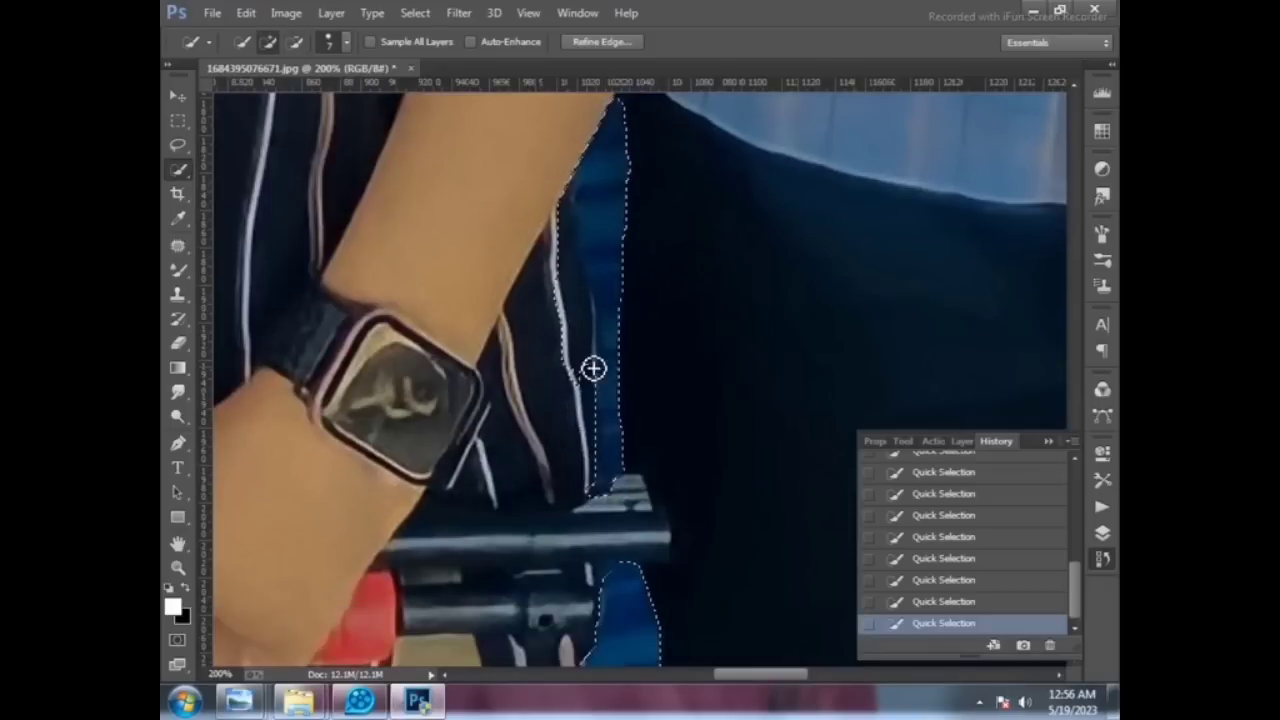
mouse_move(590, 315)
left_mouse_down()
mouse_move(555, 244)
mouse_move(608, 248)
mouse_move(606, 329)
left_mouse_up()
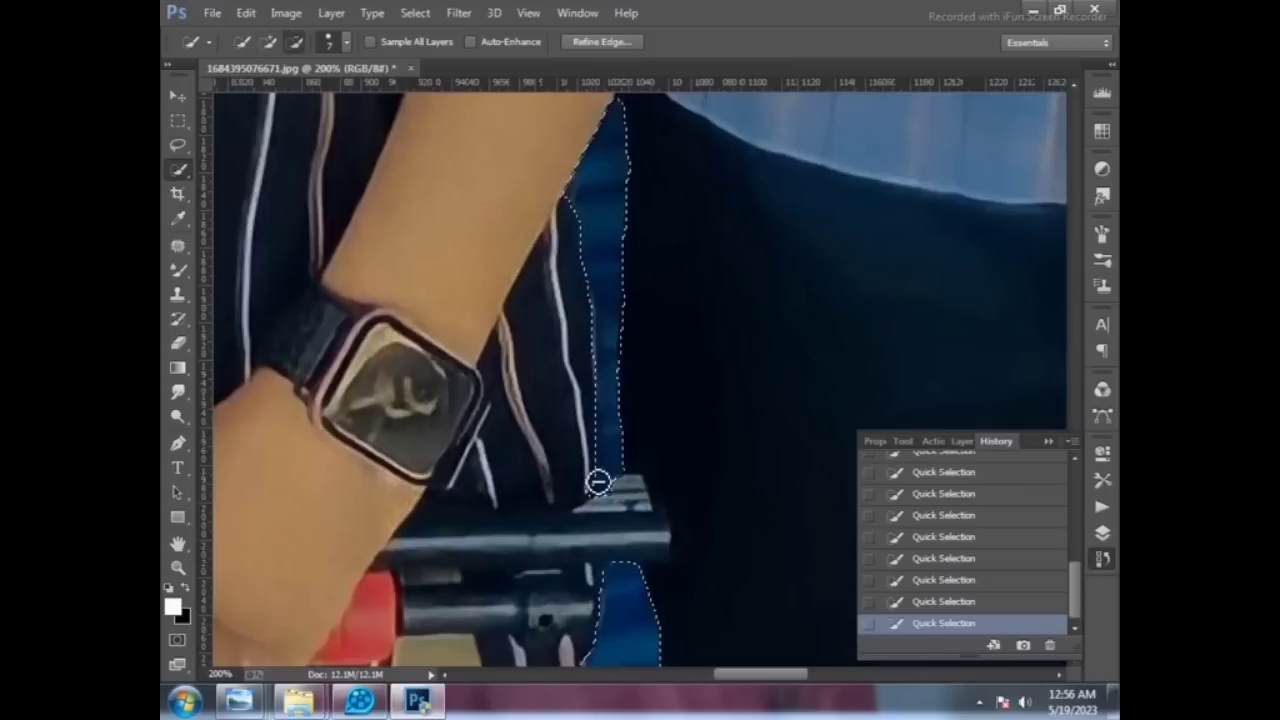
left_click_drag(600, 480, 611, 497)
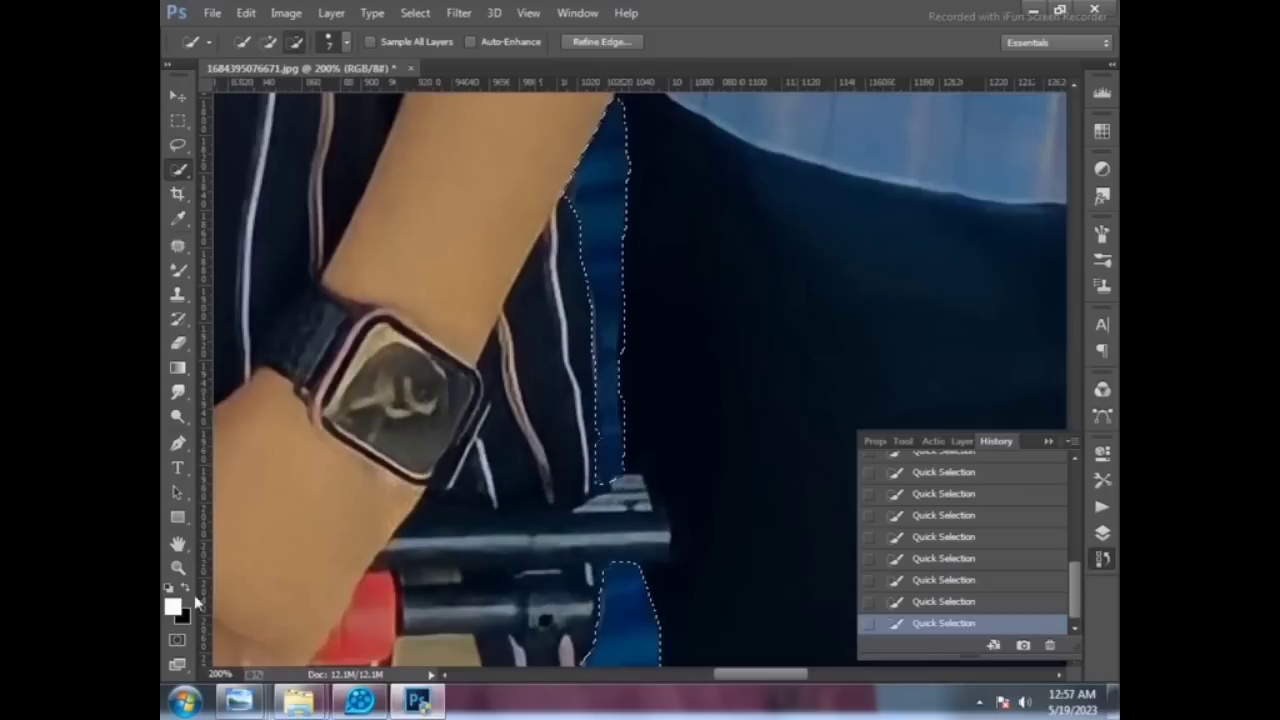
left_click(178, 566)
Step: Fit the photo on screen, invert the selection onto the background and refine its edge
key("ctrl+0")
left_click(979, 701)
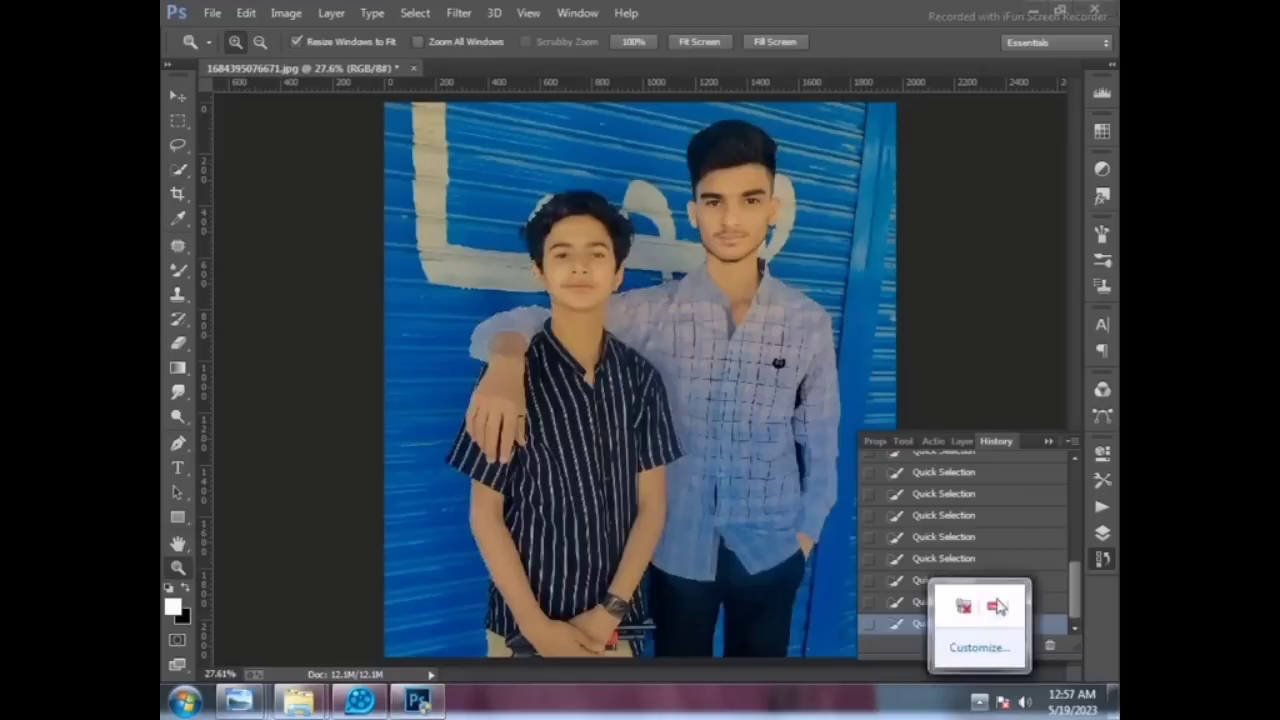
right_click(514, 243)
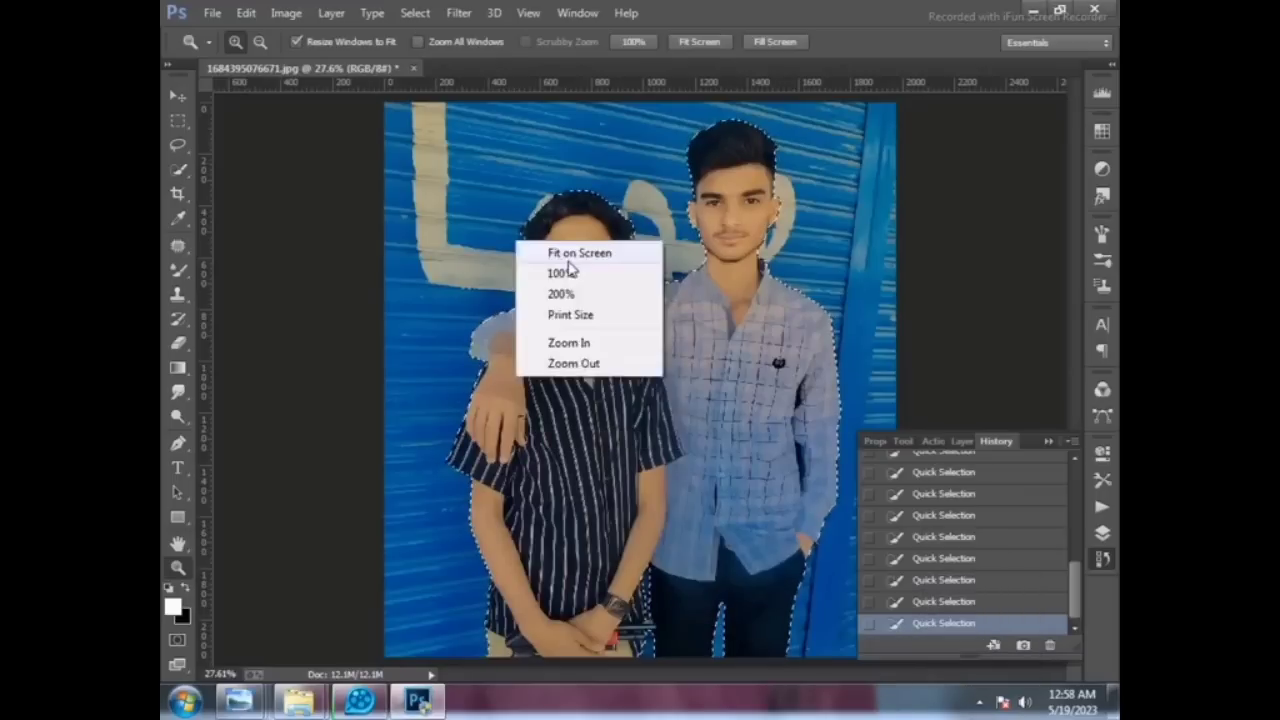
key("Escape")
key("w")
right_click(484, 220)
left_click(523, 244)
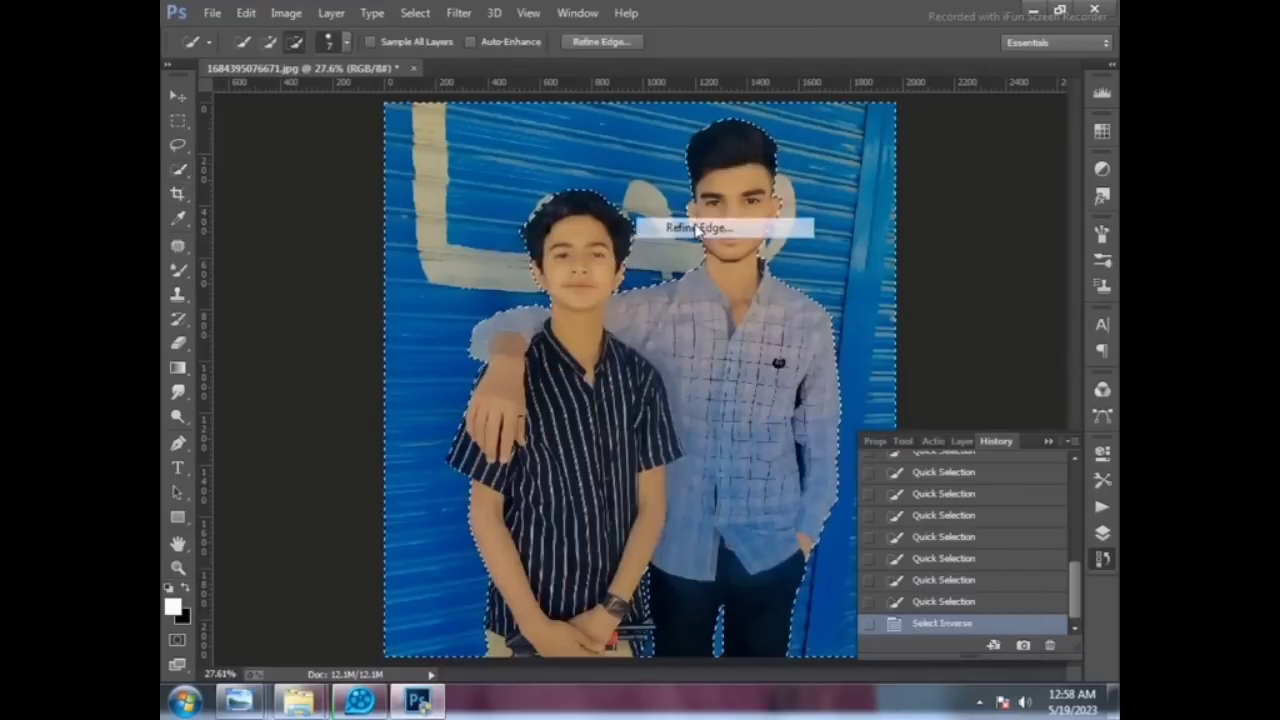
key("ctrl+alt+r")
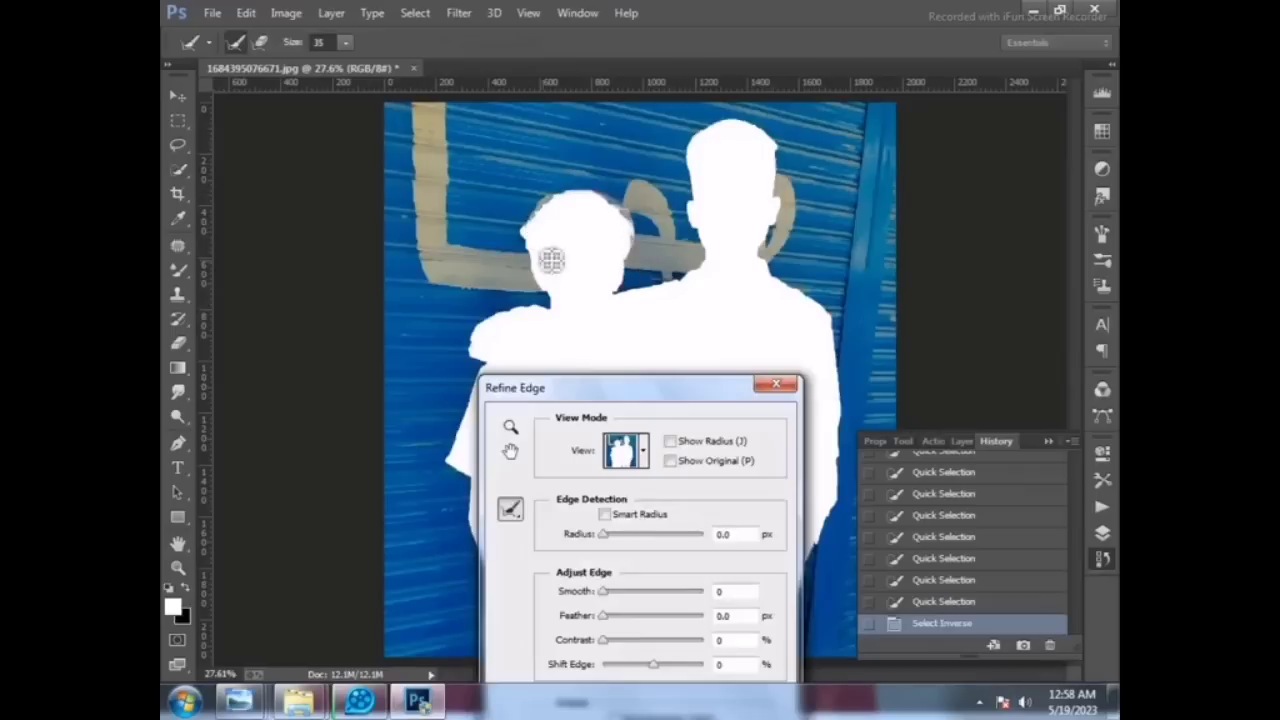
key("Return")
Step: Apply a Lens Blur to the selected shutter background
right_click(594, 200)
left_click(459, 13)
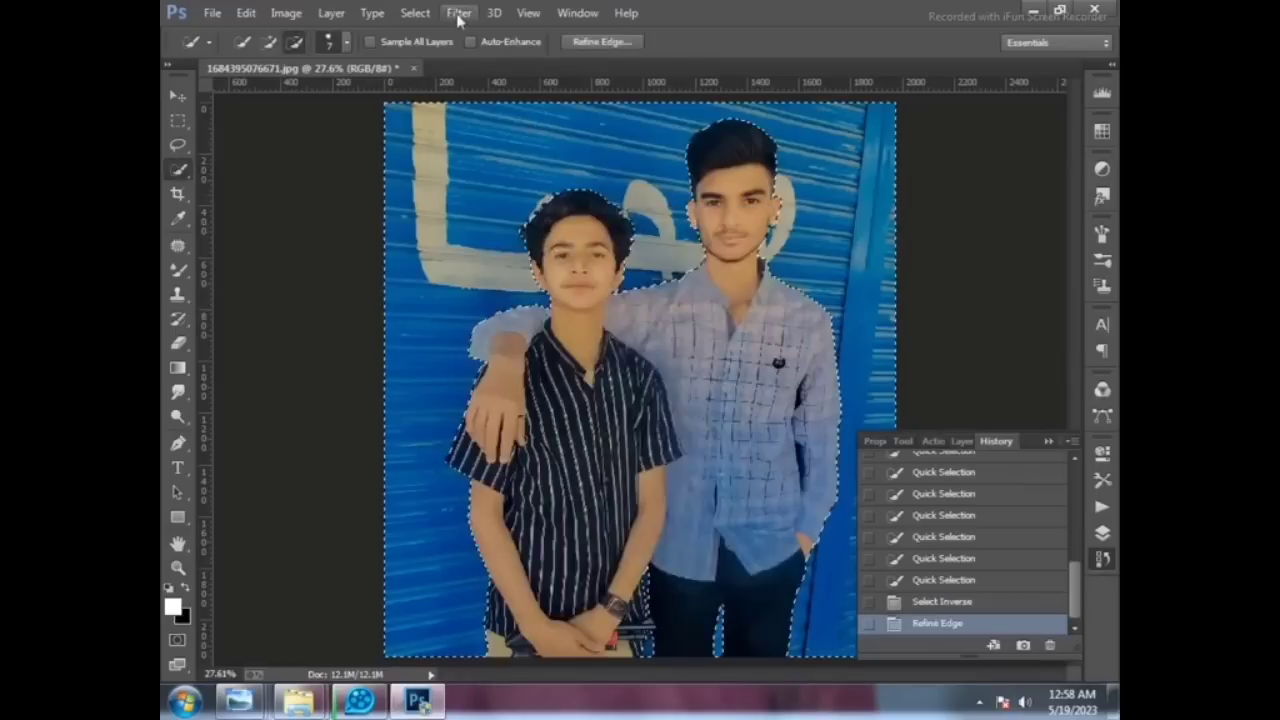
left_click(762, 380)
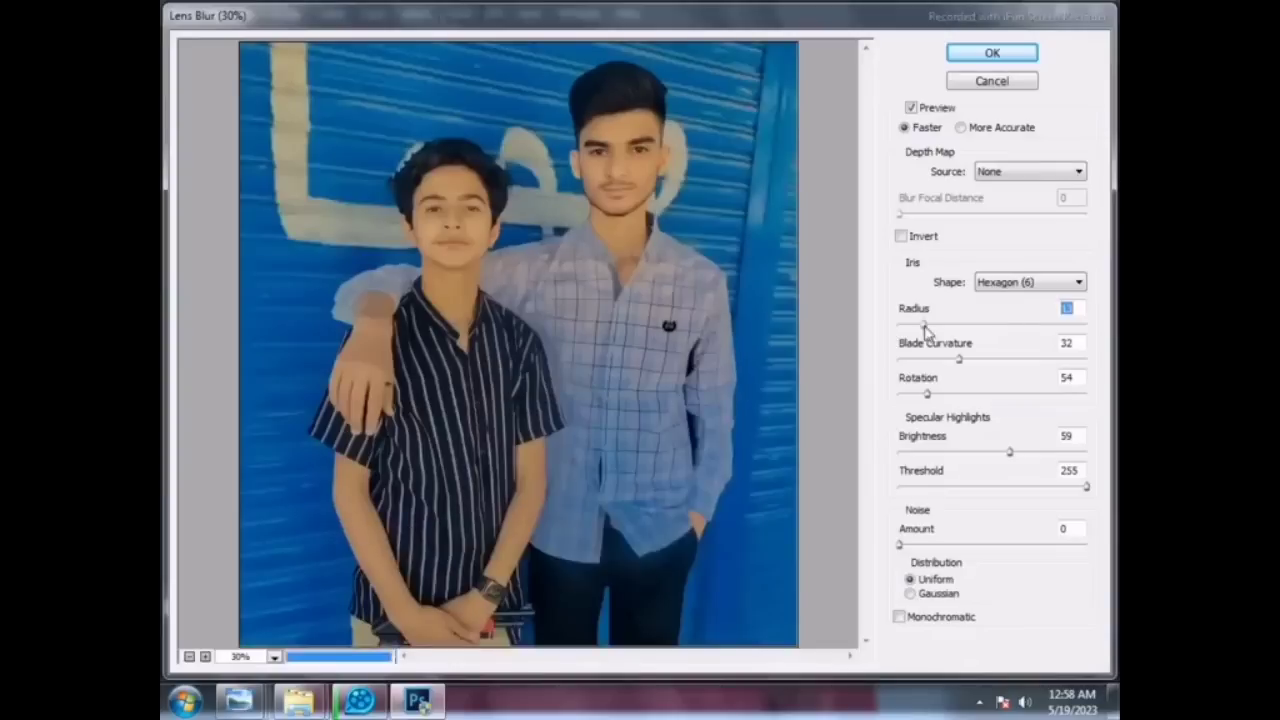
key("Return")
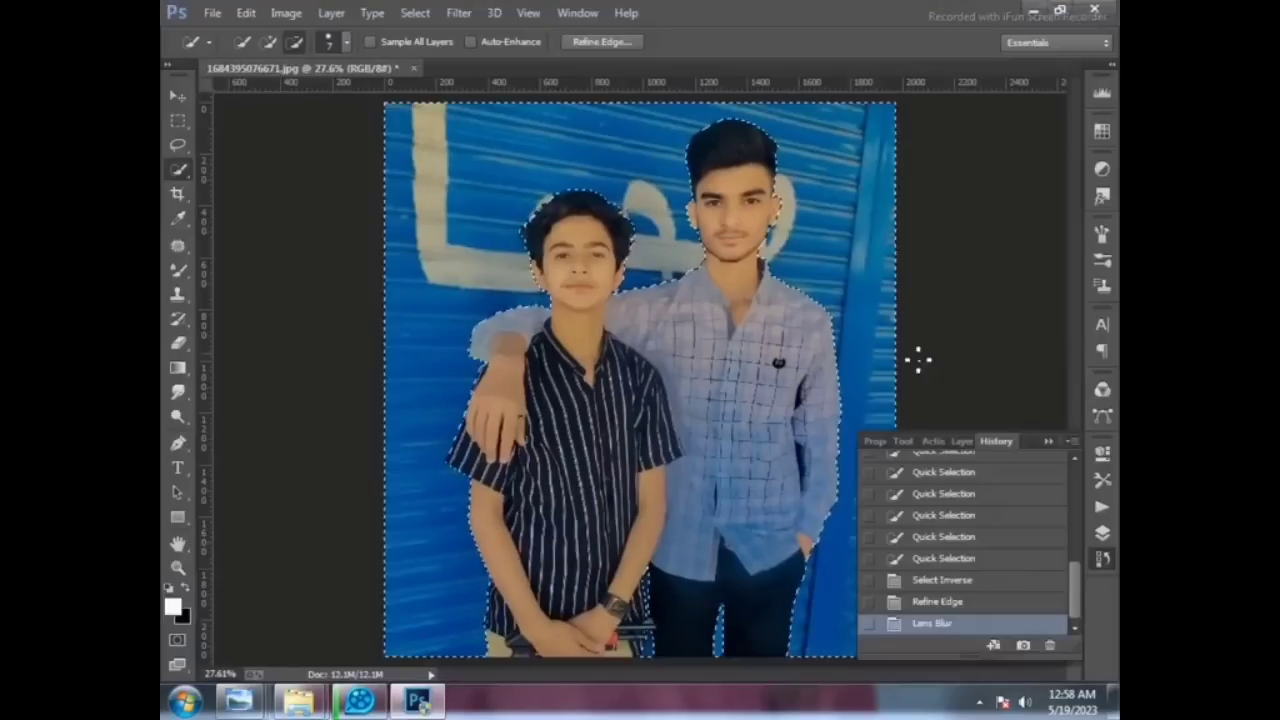
left_click(979, 702)
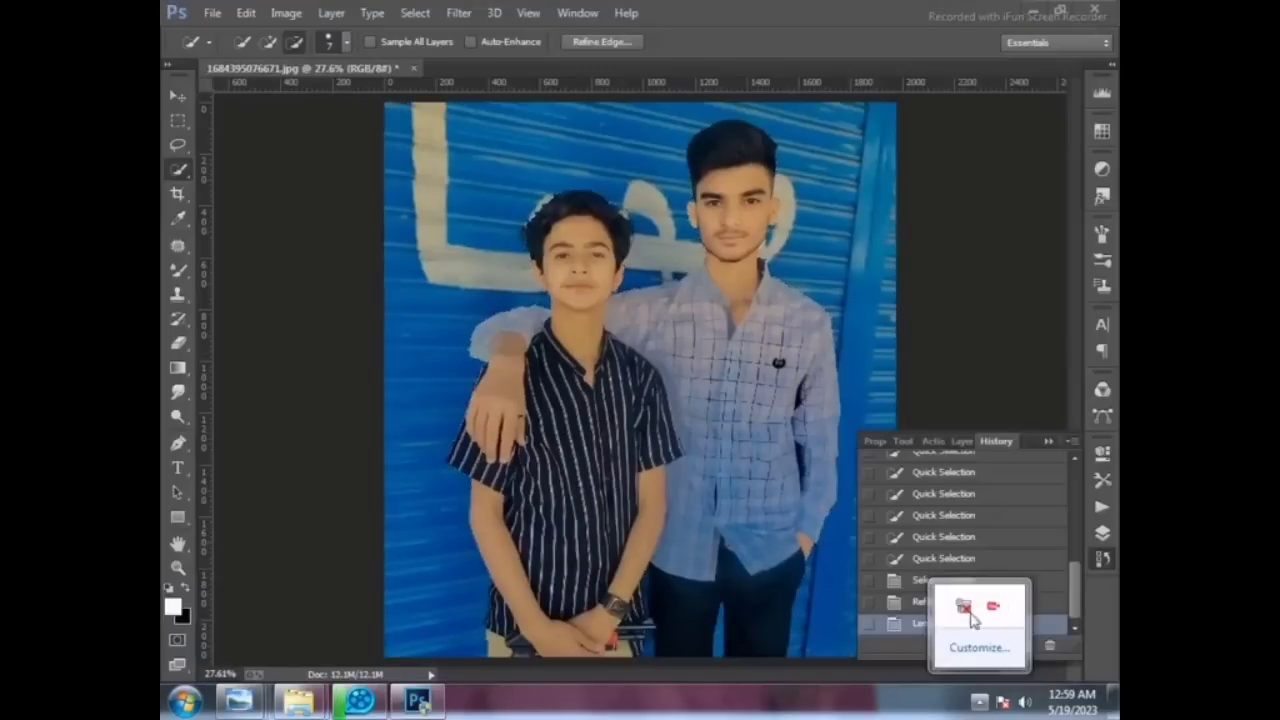
Step: In Camera Raw Filter, set Highlights to -84 and shift the Blues hue toward cyan
left_click(459, 12)
left_click(505, 120)
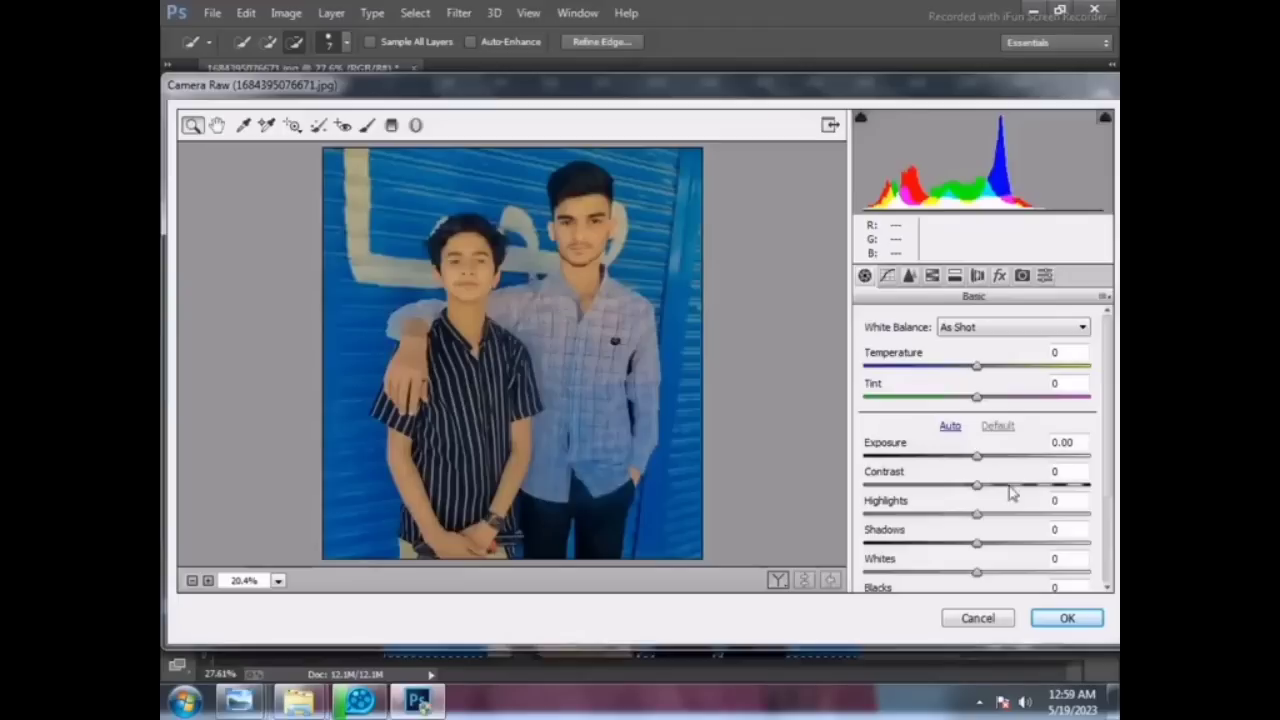
left_click_drag(976, 514, 882, 514)
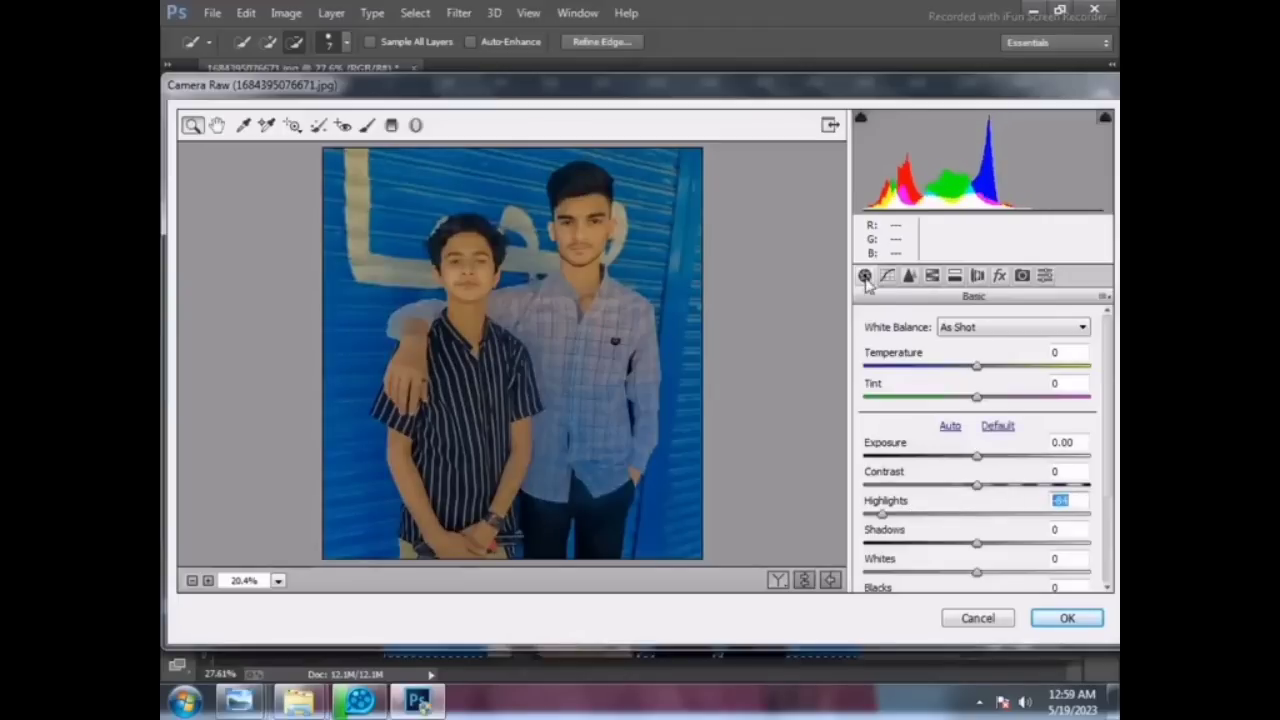
left_click(931, 275)
left_click_drag(985, 566, 932, 563)
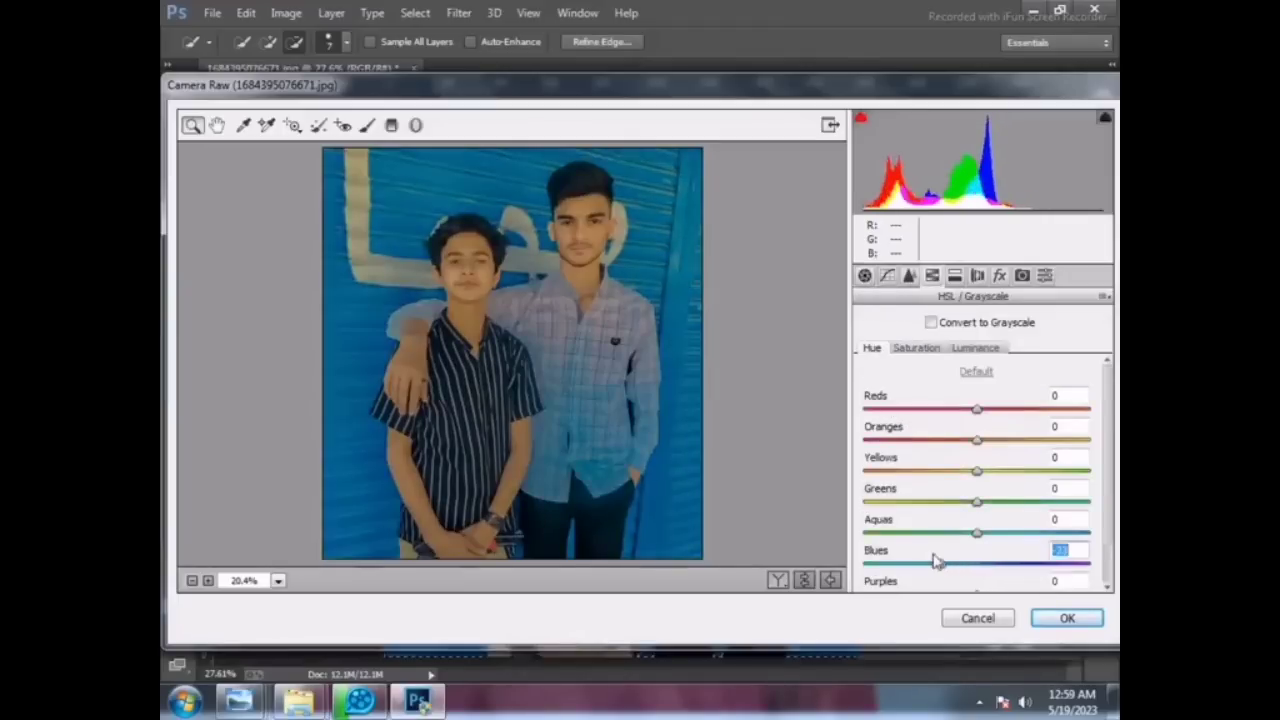
key("Return")
Step: Lens Blur the teal background again, then invert the selection back to the boys
left_click(459, 12)
mouse_move(468, 237)
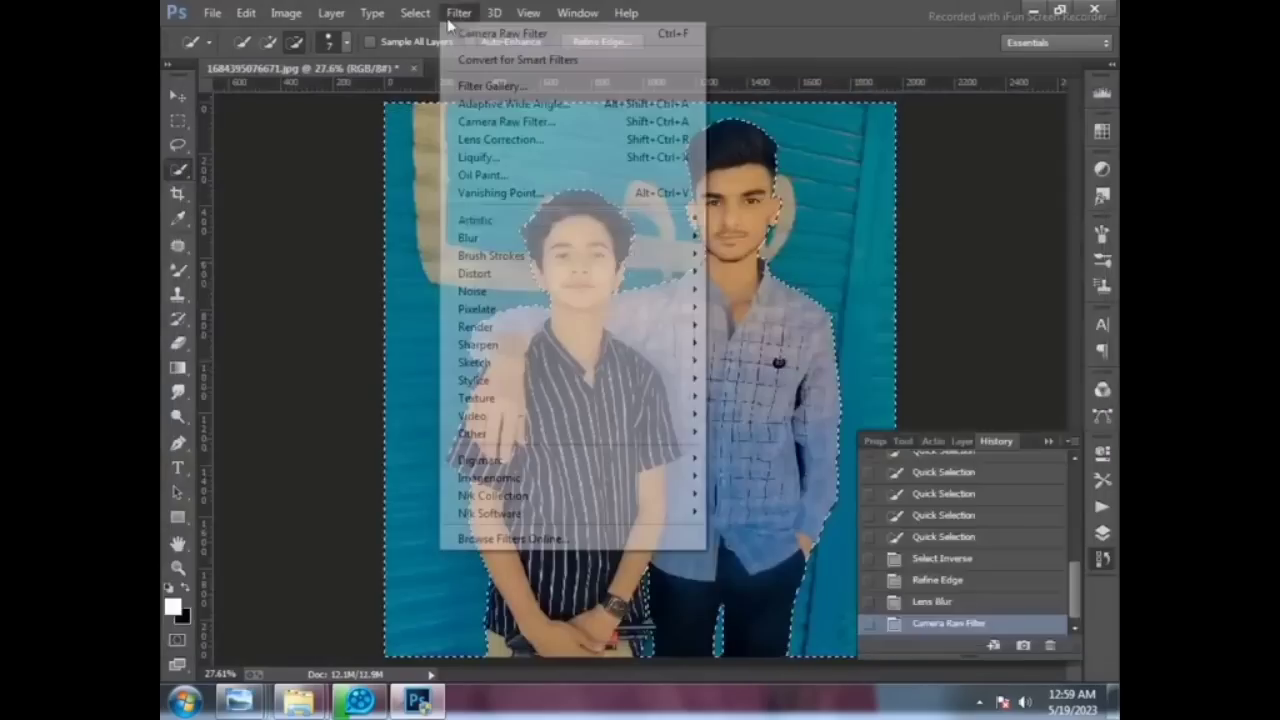
left_click(759, 384)
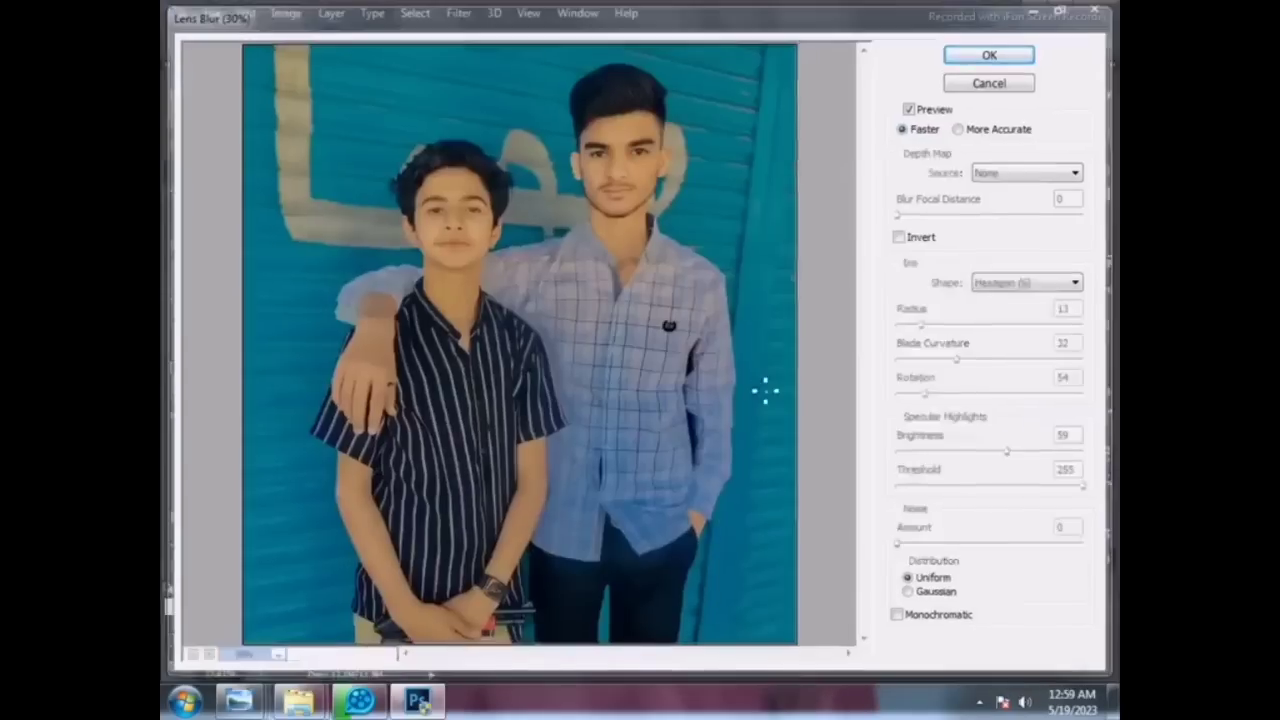
key("Return")
key("ctrl+shift+i")
Step: Camera Raw the boys: lower highlights, Aquas -97, Blues -76, Reds +34, brighter Oranges; deselect
left_click(459, 12)
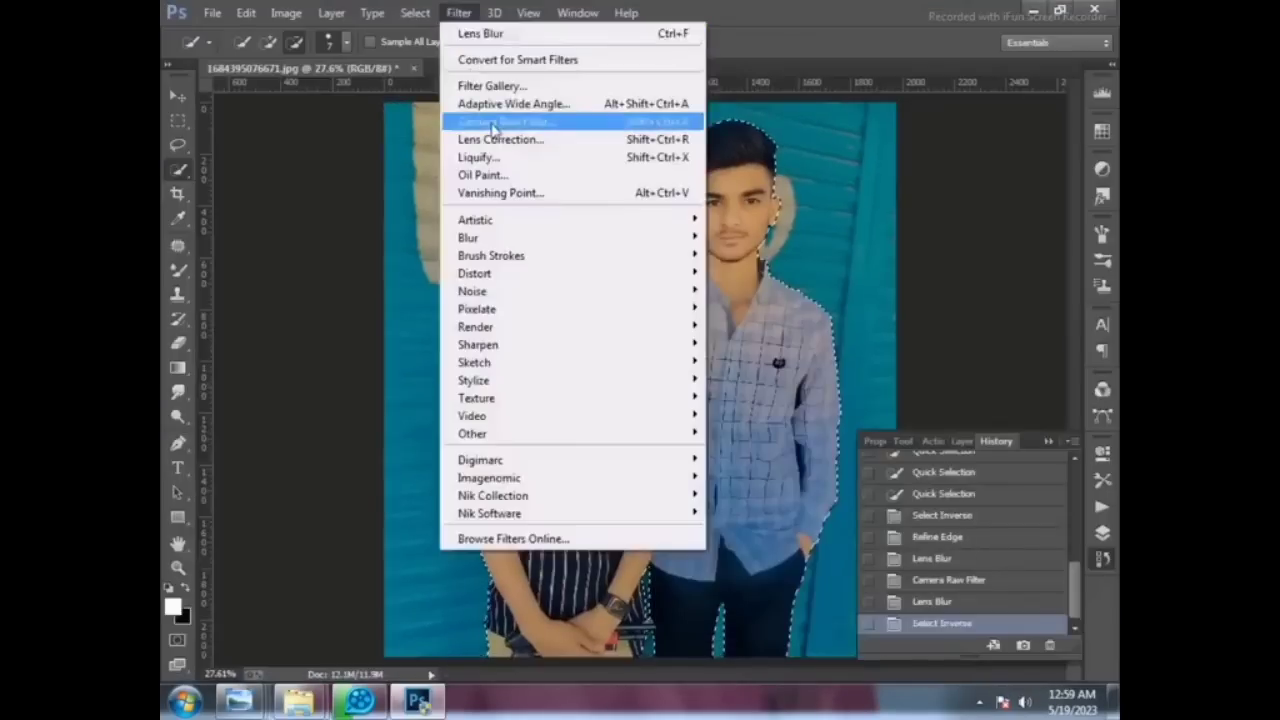
left_click(500, 120)
left_click_drag(976, 514, 868, 533)
left_click(931, 275)
left_click(916, 347)
left_click_drag(976, 564, 880, 565)
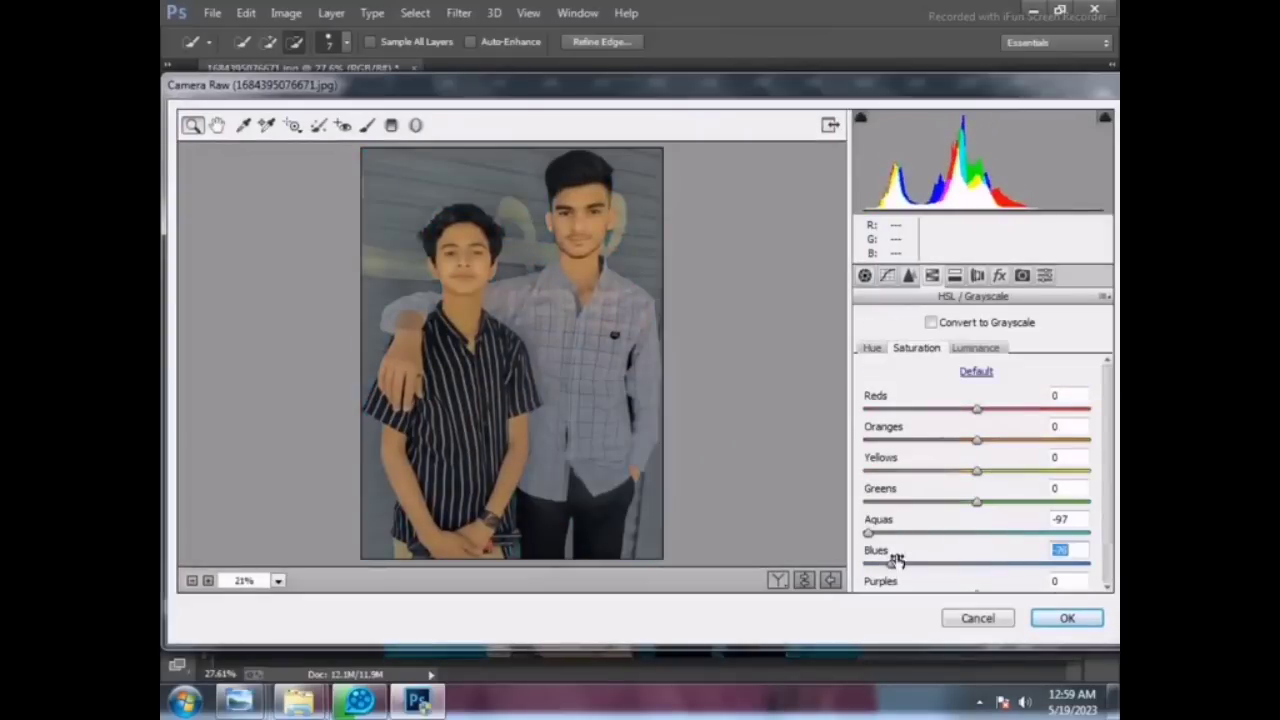
mouse_move(976, 440)
left_mouse_down()
mouse_move(960, 440)
mouse_move(991, 409)
mouse_move(1016, 410)
left_mouse_up()
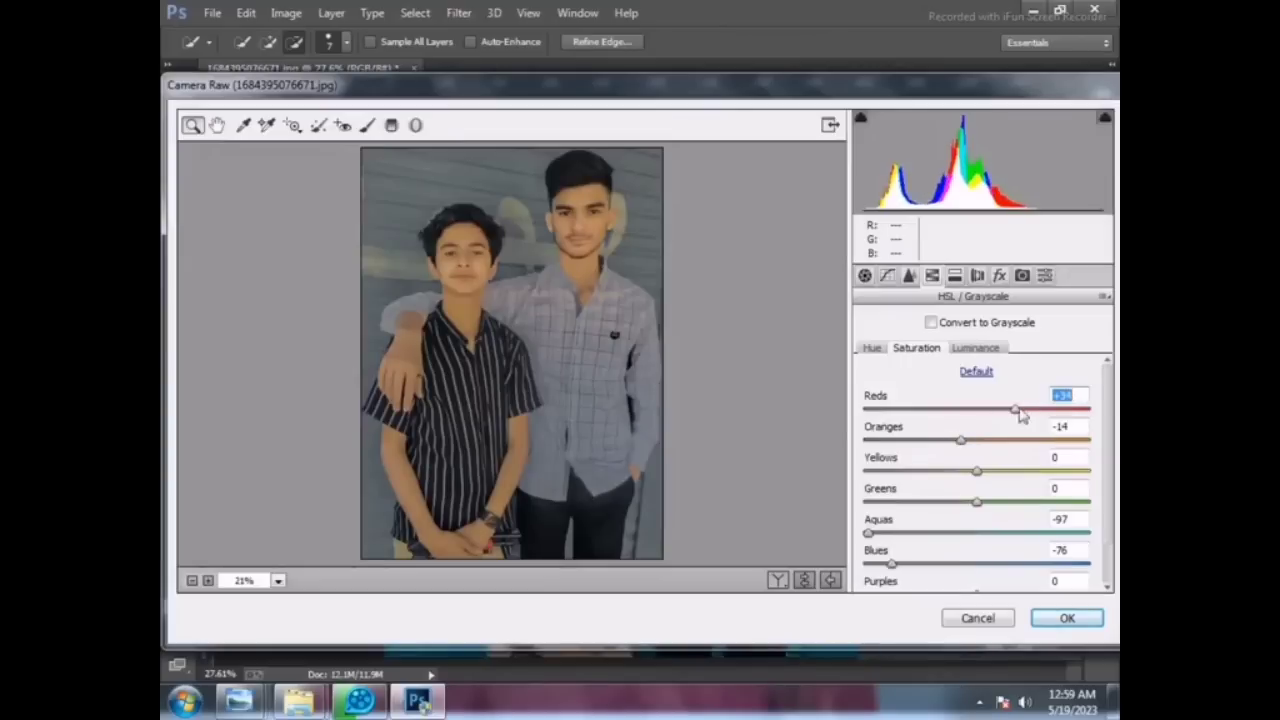
left_click(975, 347)
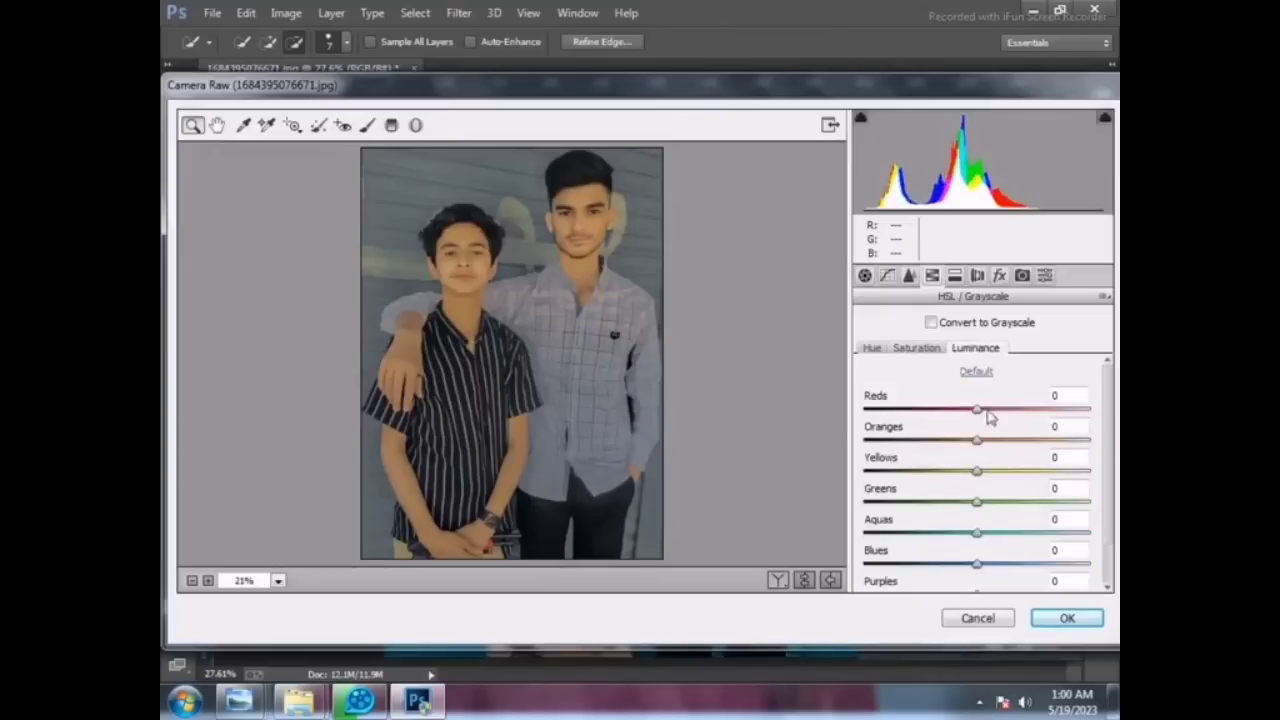
left_click(995, 441)
key("Return")
key("ctrl+d")
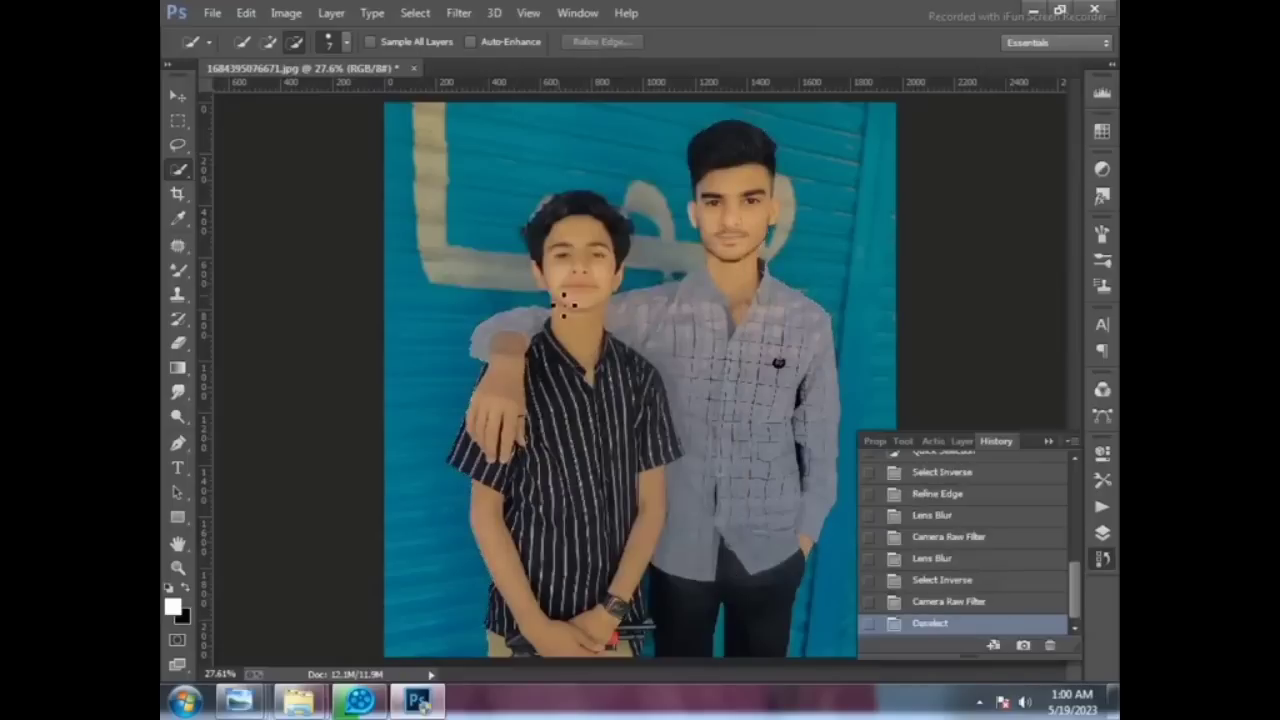
Step: Open Liquify and zoom in on the younger boy's face
left_click(459, 13)
left_click(480, 160)
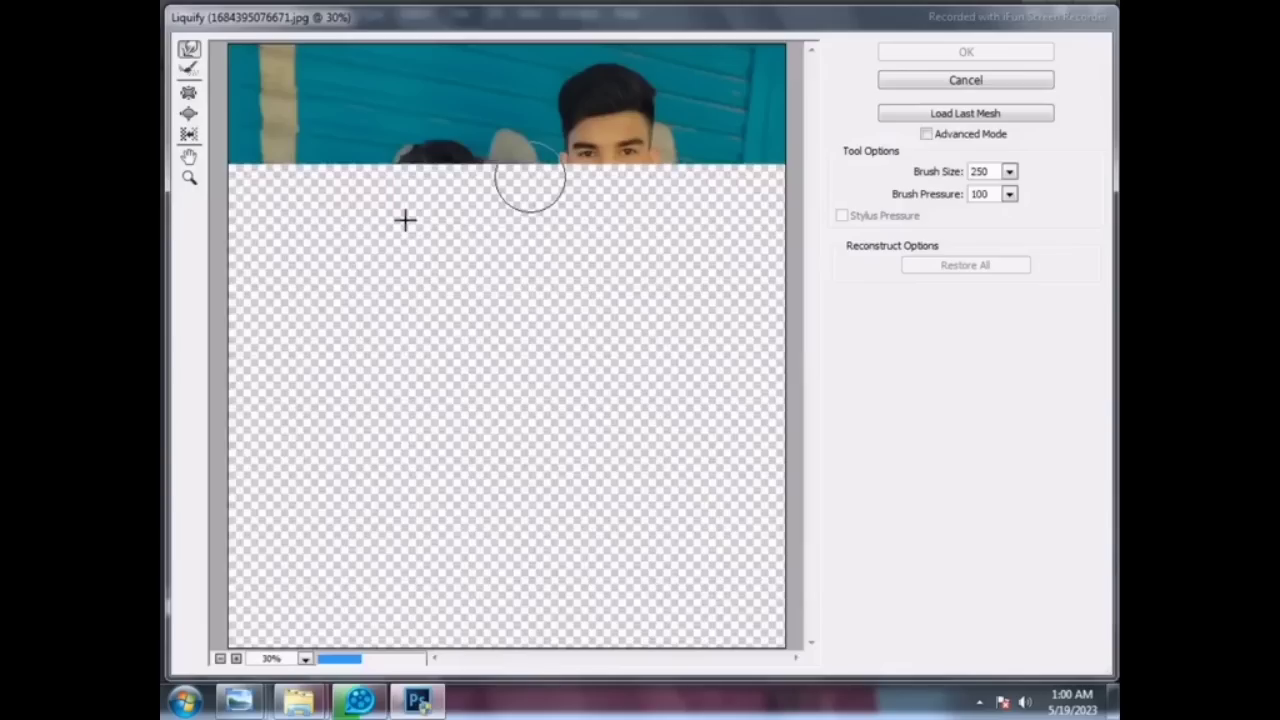
left_click(189, 179)
left_click_drag(358, 127, 520, 260)
Step: Forward Warp at size 125 to smooth both boys' hair outlines, then shrink the brush to 45
key("w")
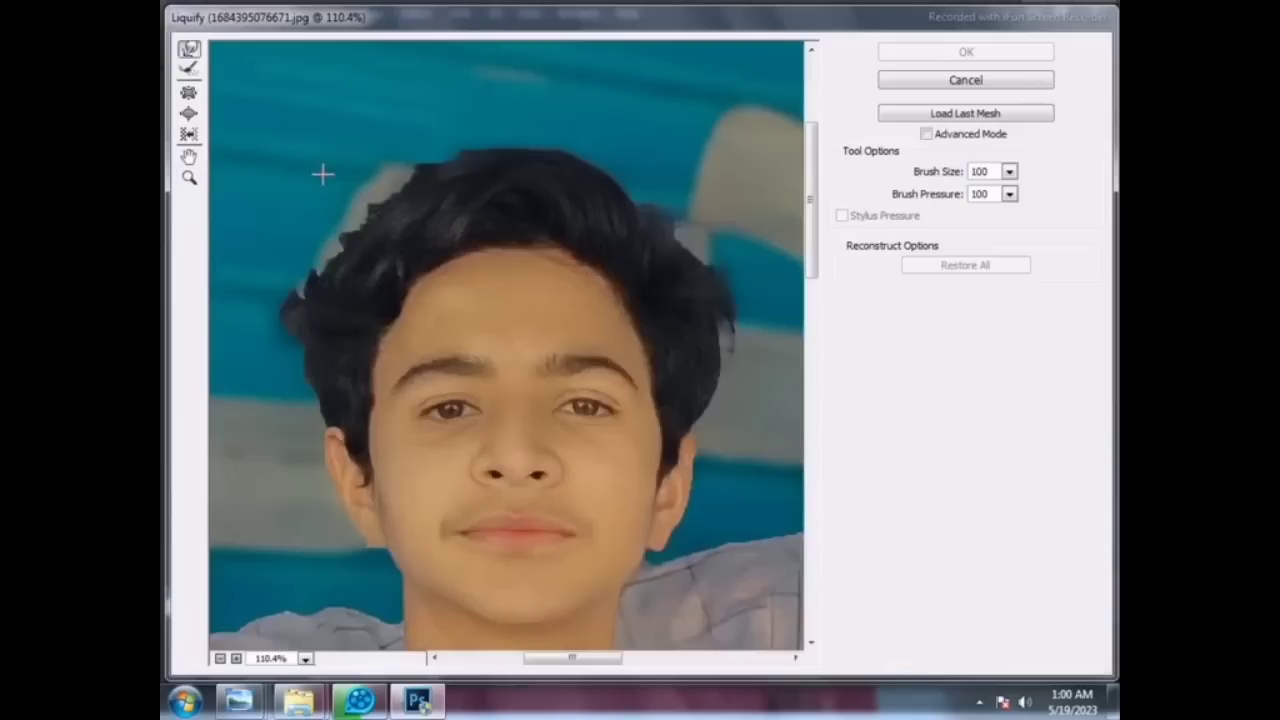
mouse_move(320, 174)
left_mouse_down()
mouse_move(371, 177)
mouse_move(341, 254)
left_mouse_up()
key("bracketright")
key("bracketright")
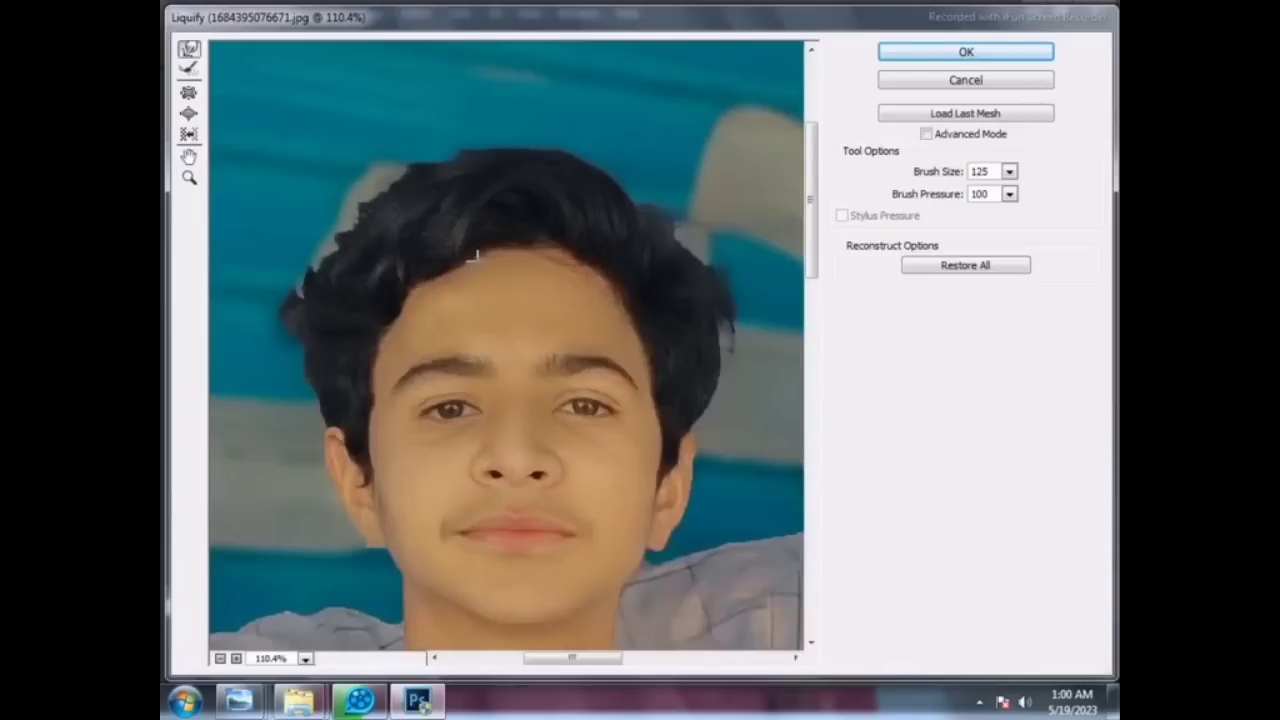
mouse_move(466, 246)
left_mouse_down()
mouse_move(617, 180)
mouse_move(684, 228)
mouse_move(663, 206)
left_mouse_up()
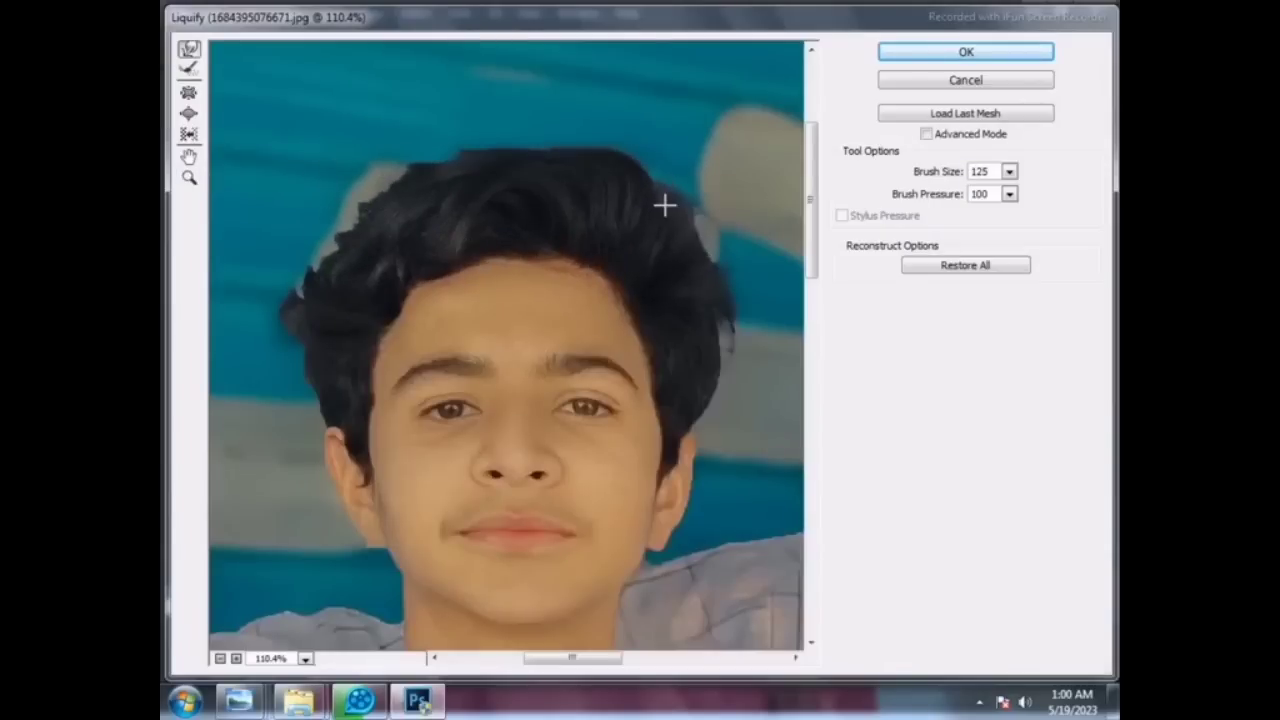
left_click_drag(300, 350, 290, 320)
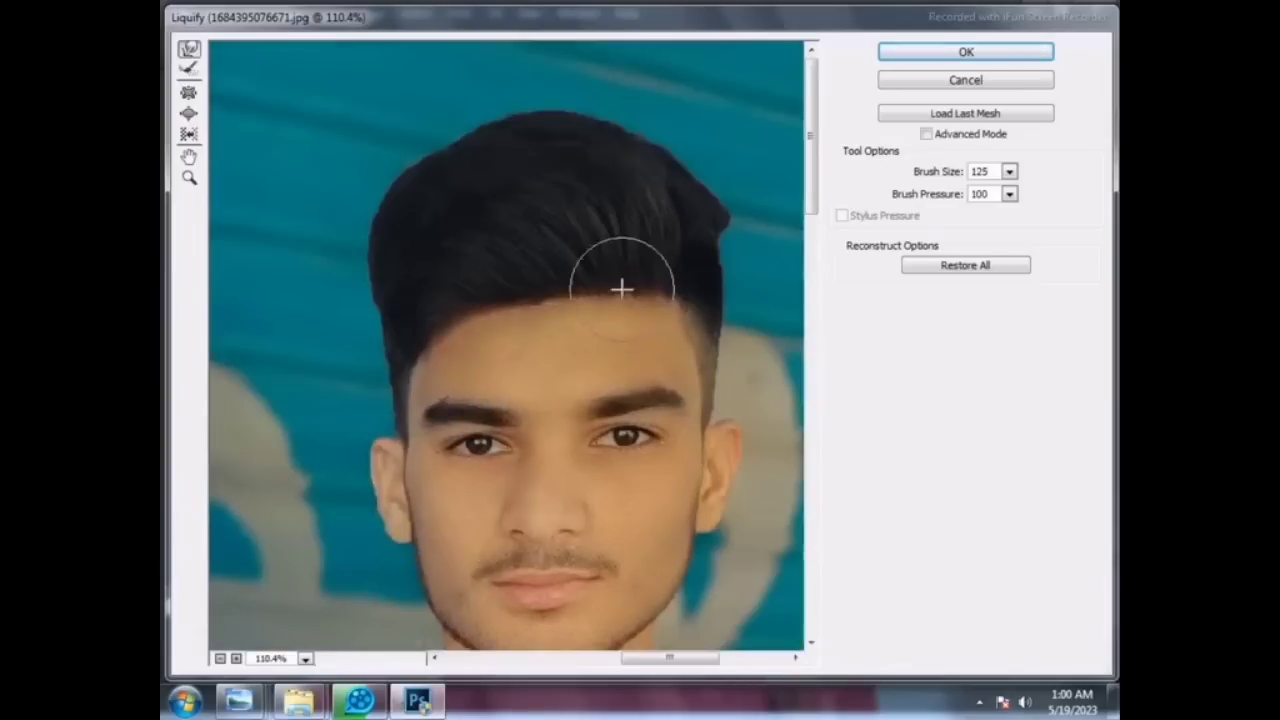
left_click_drag(426, 137, 614, 109)
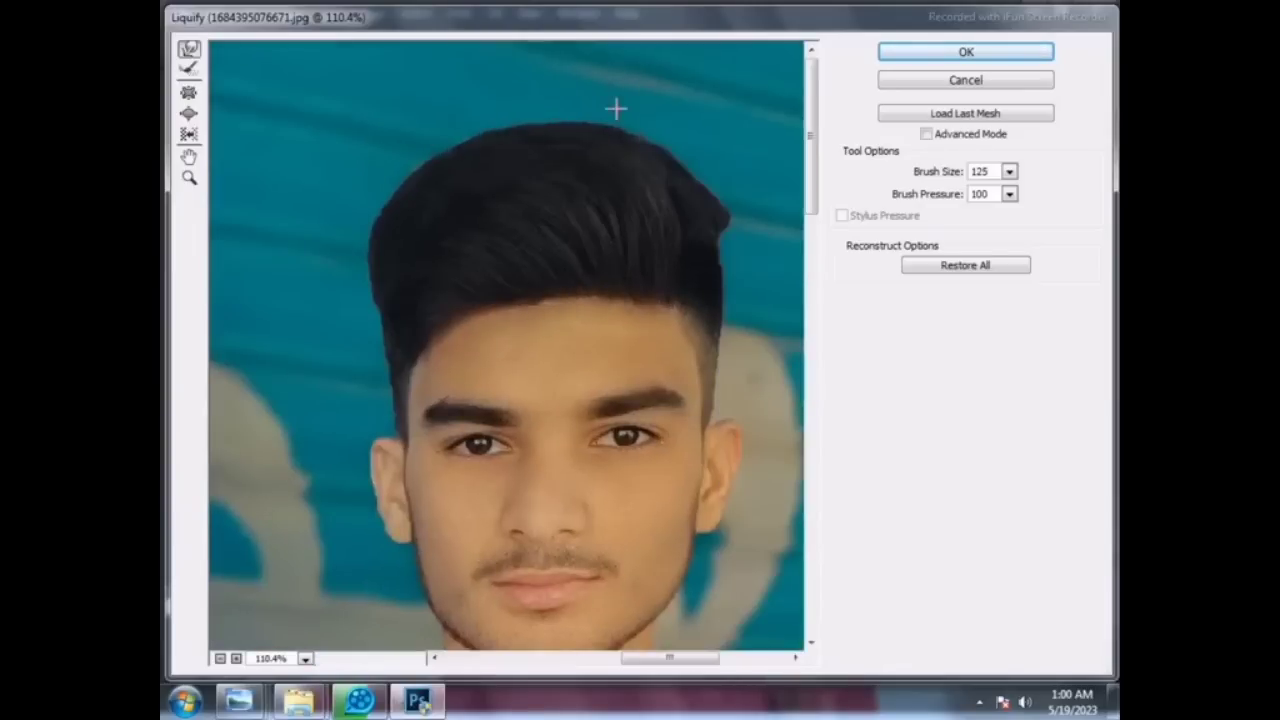
key("bracketleft")
key("bracketleft")
key("bracketleft")
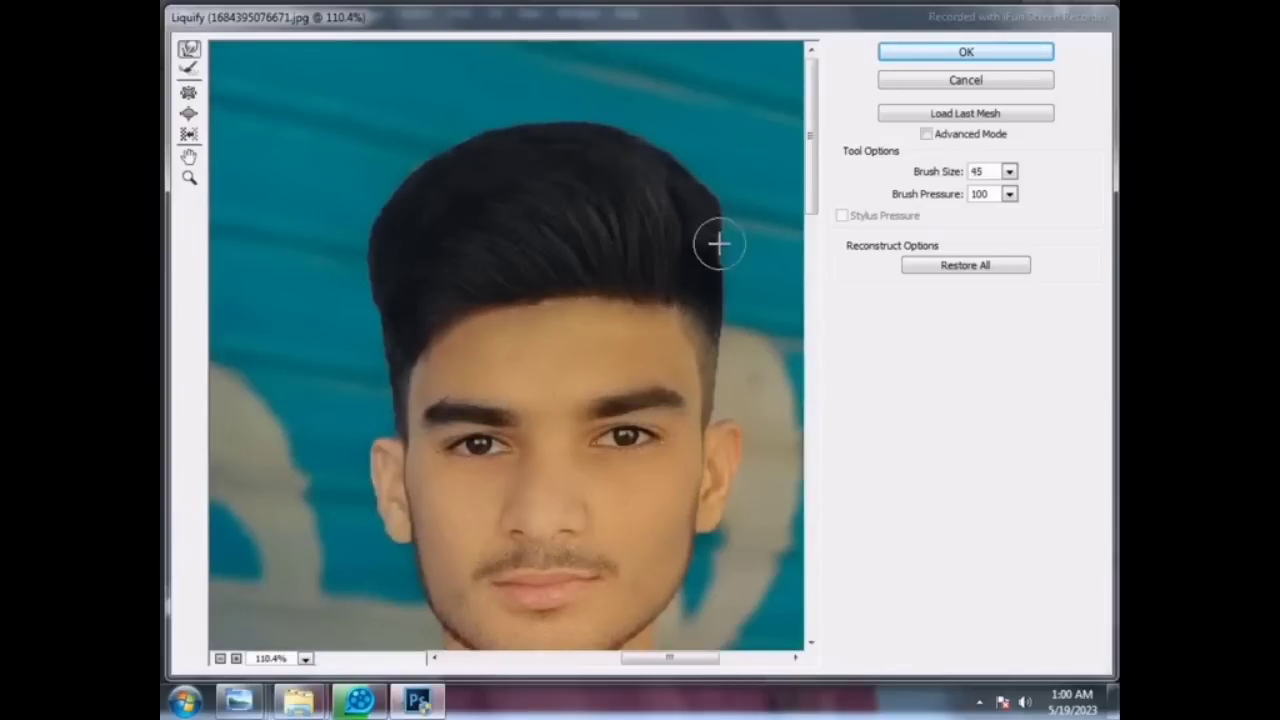
Step: Apply the Liquify edits and zoom in on the younger boy's face
key("Return")
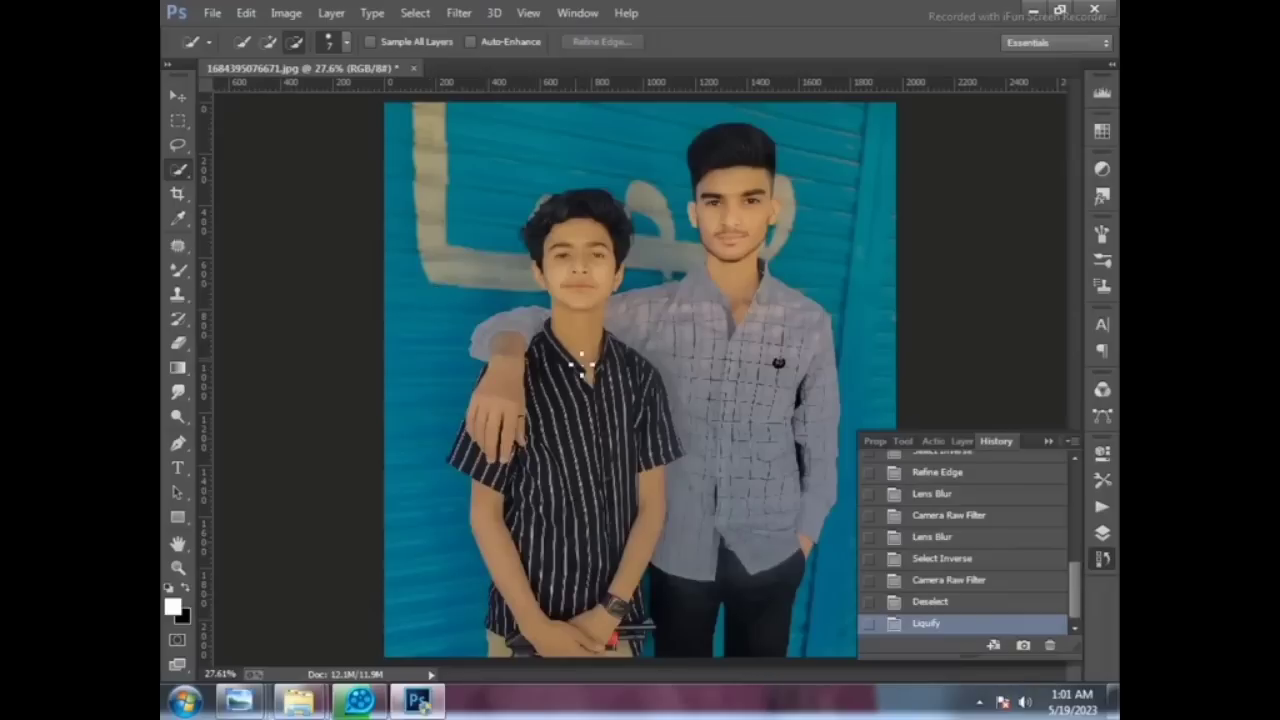
key("z")
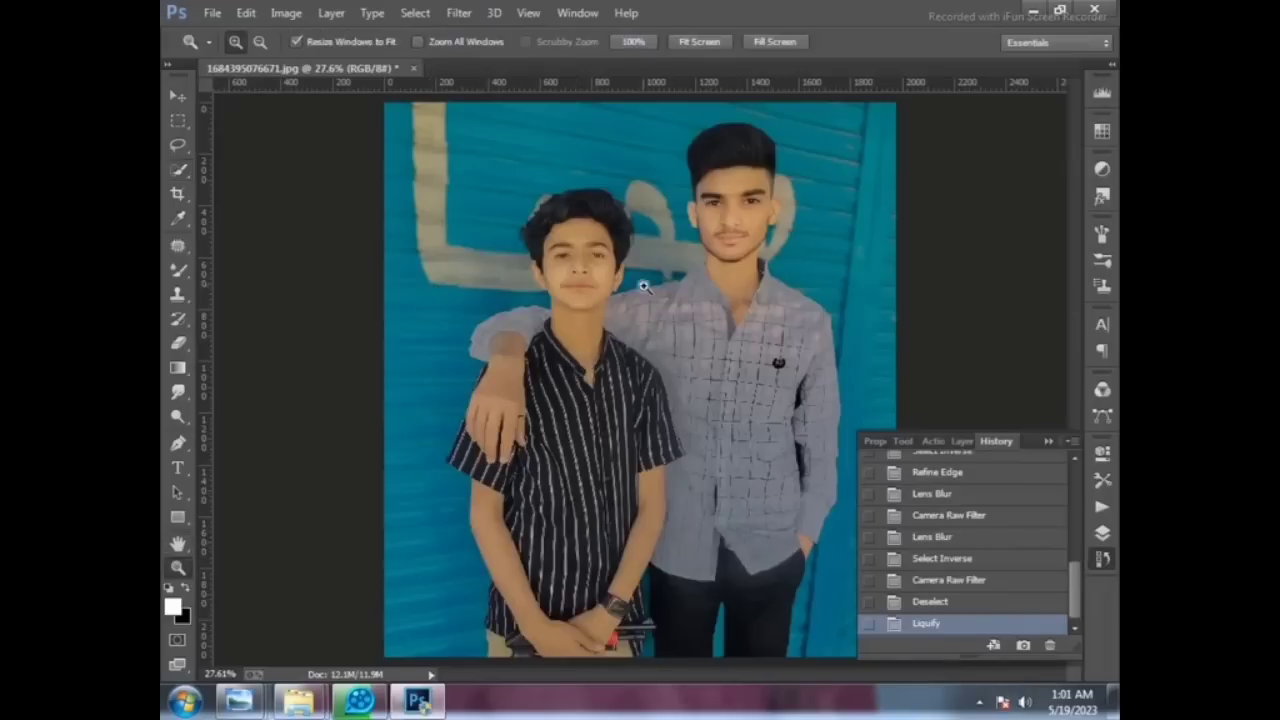
left_click(635, 285)
Step: Blend the skin on the younger boy's cheek and face with the Mixer Brush
left_click(180, 270)
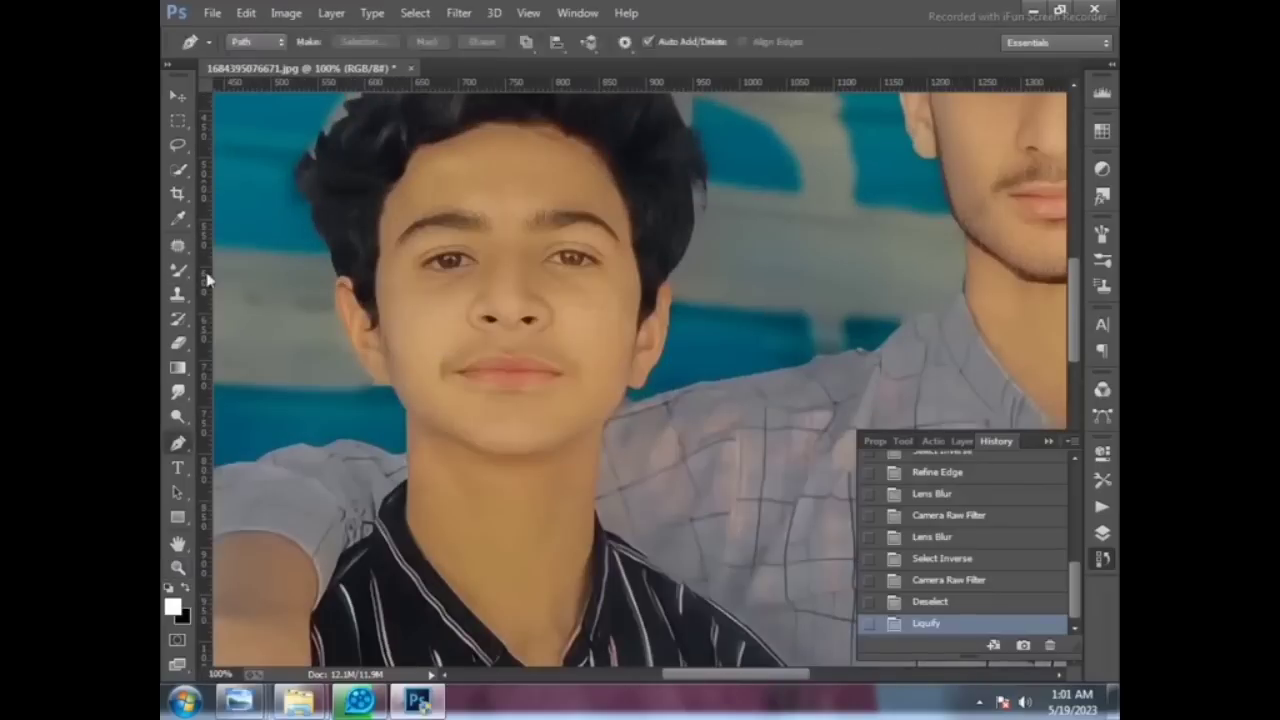
left_click(410, 299)
left_click(407, 293)
left_click_drag(407, 293, 421, 299)
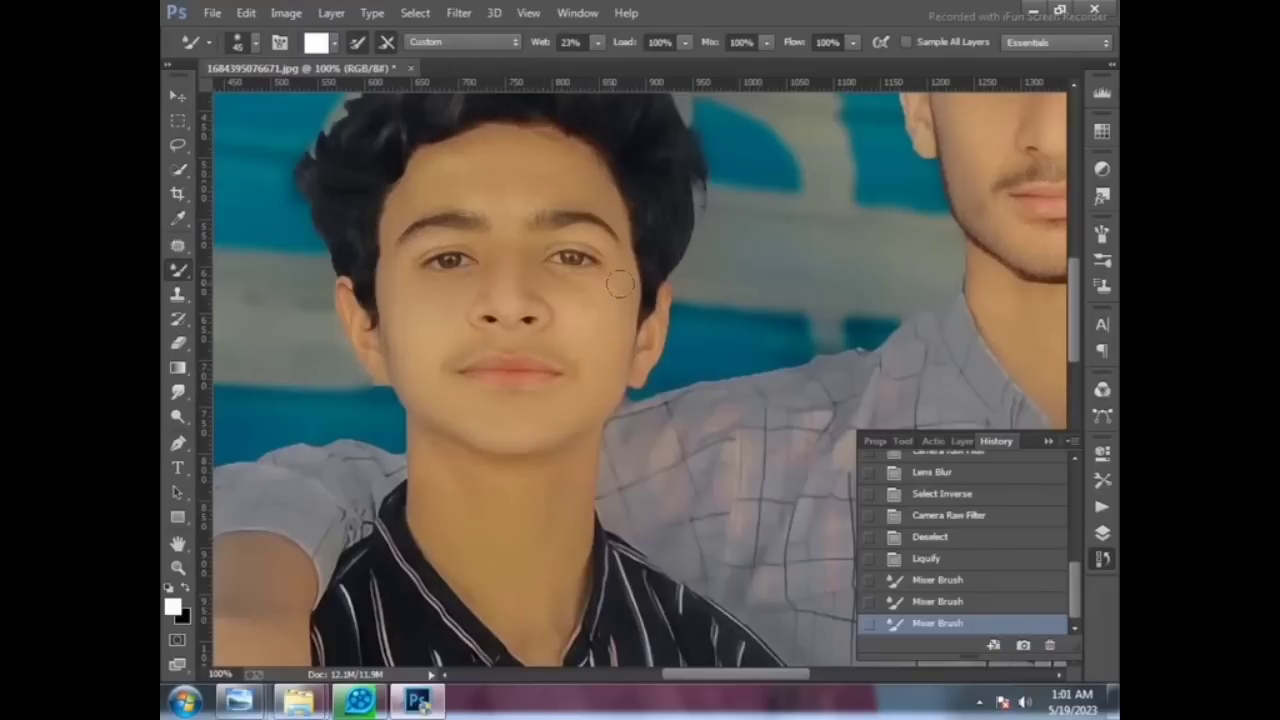
left_click(585, 363)
scroll(488, 374, "up", 2)
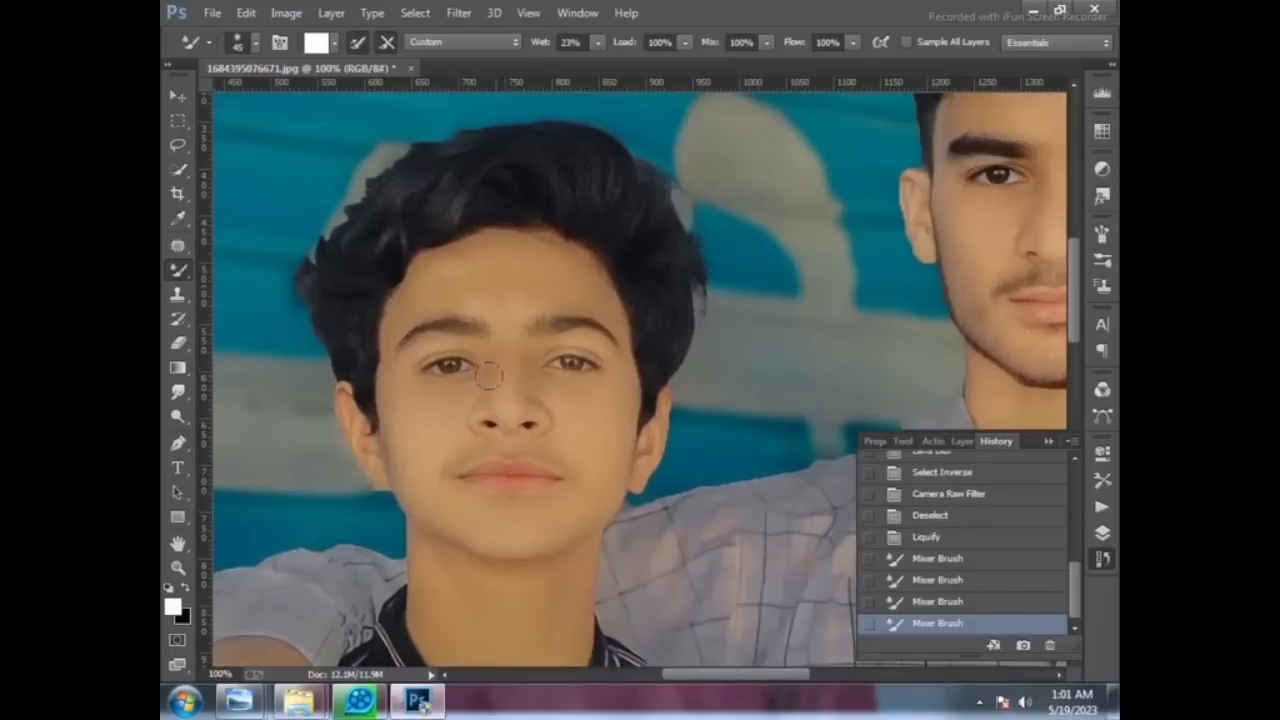
Step: With a smaller Mixer Brush, smooth the skin under and beside the eye and on the forehead
key("bracketleft")
left_click(434, 366)
left_click(425, 370)
left_click(415, 374)
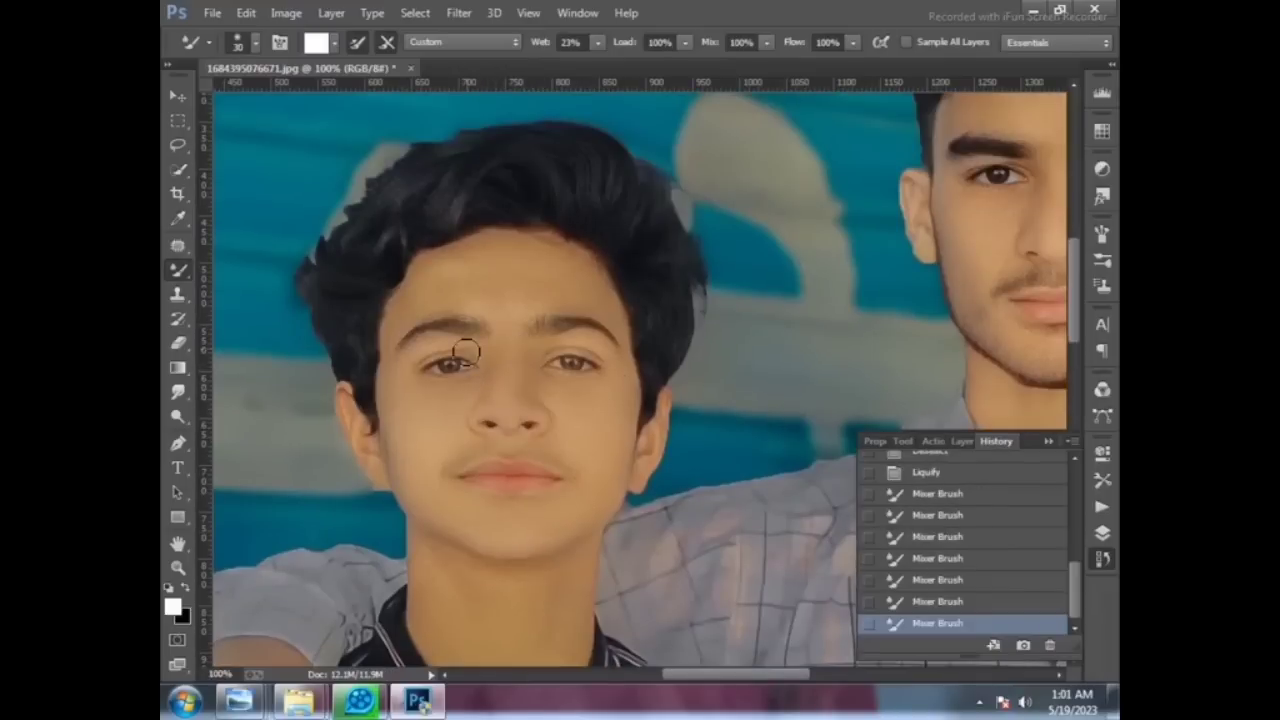
left_click_drag(406, 378, 476, 357)
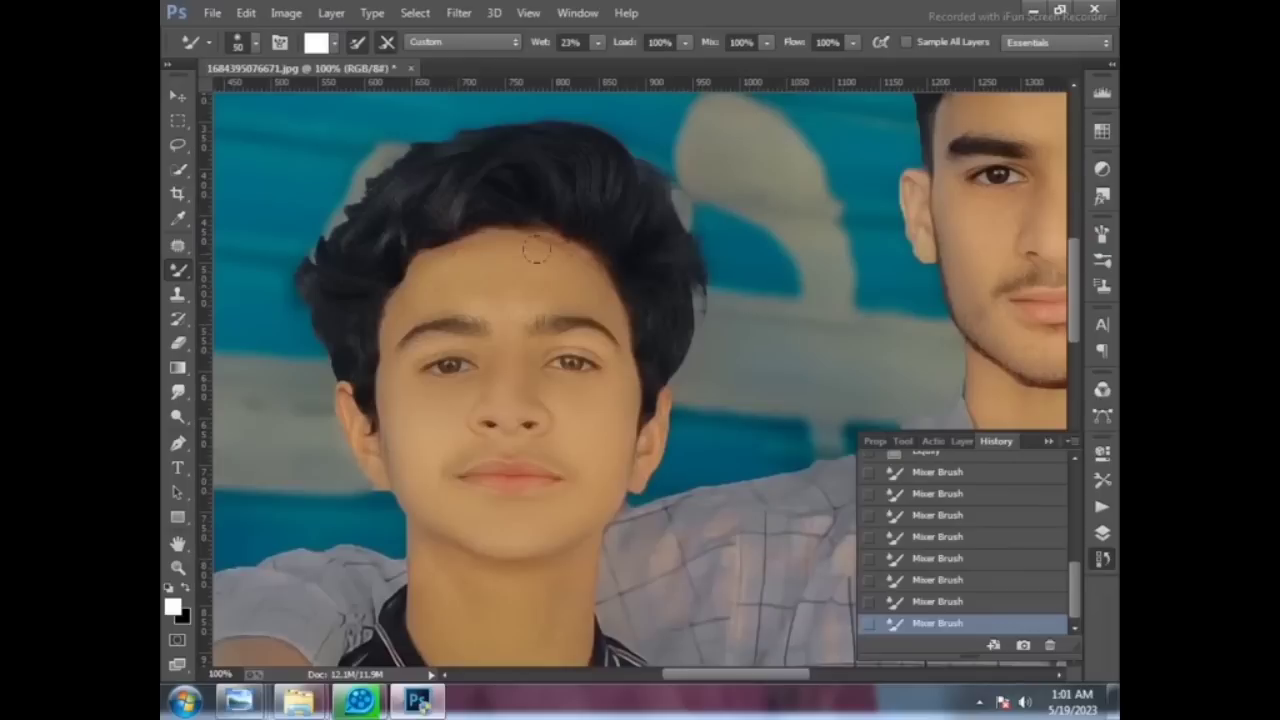
left_click(530, 290)
key("bracketleft")
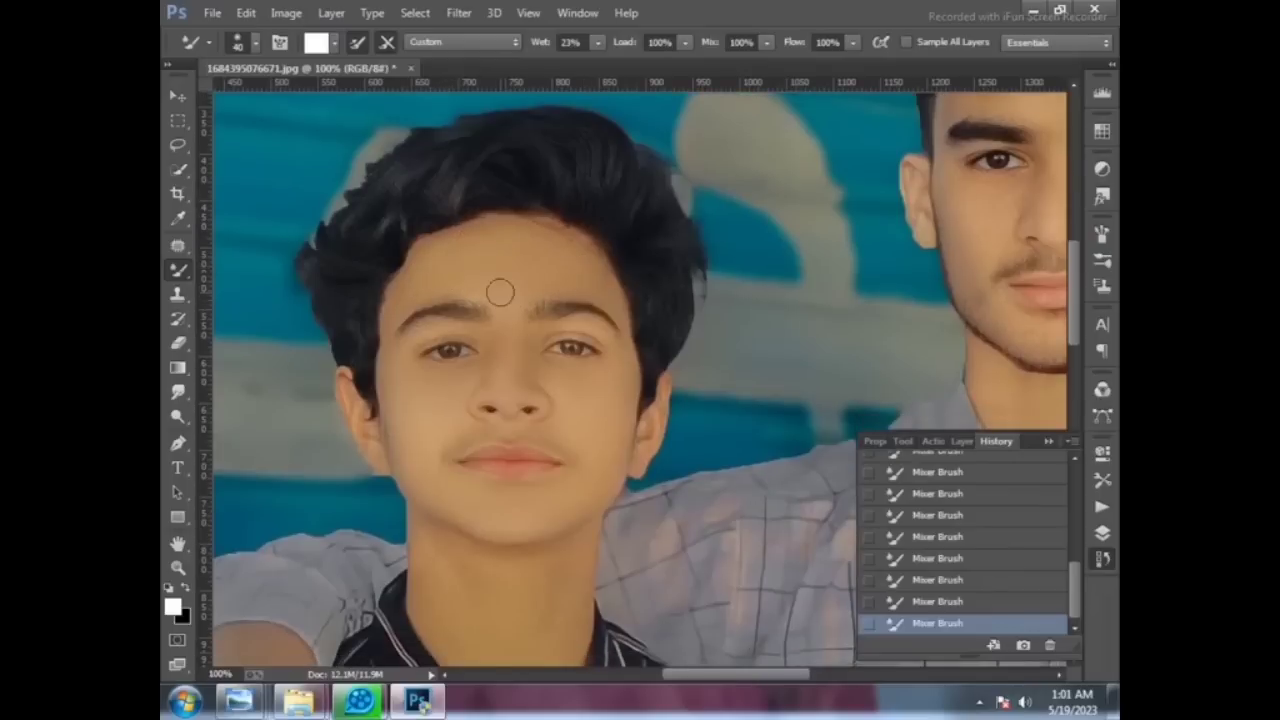
Step: Continue blending down the younger boy's neck, adjusting the Mixer Brush size
scroll(491, 291, "down", 3)
key("bracketleft")
key("bracketleft")
scroll(590, 310, "down", 3)
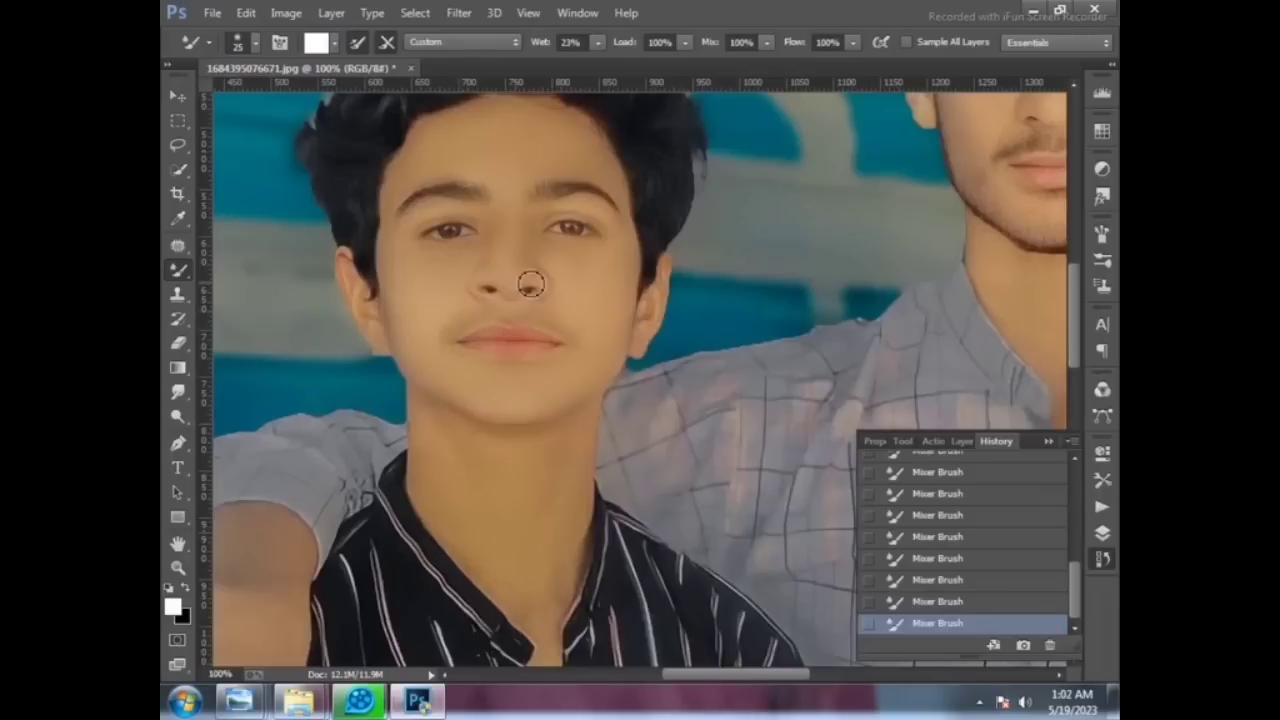
scroll(399, 241, "up", 2)
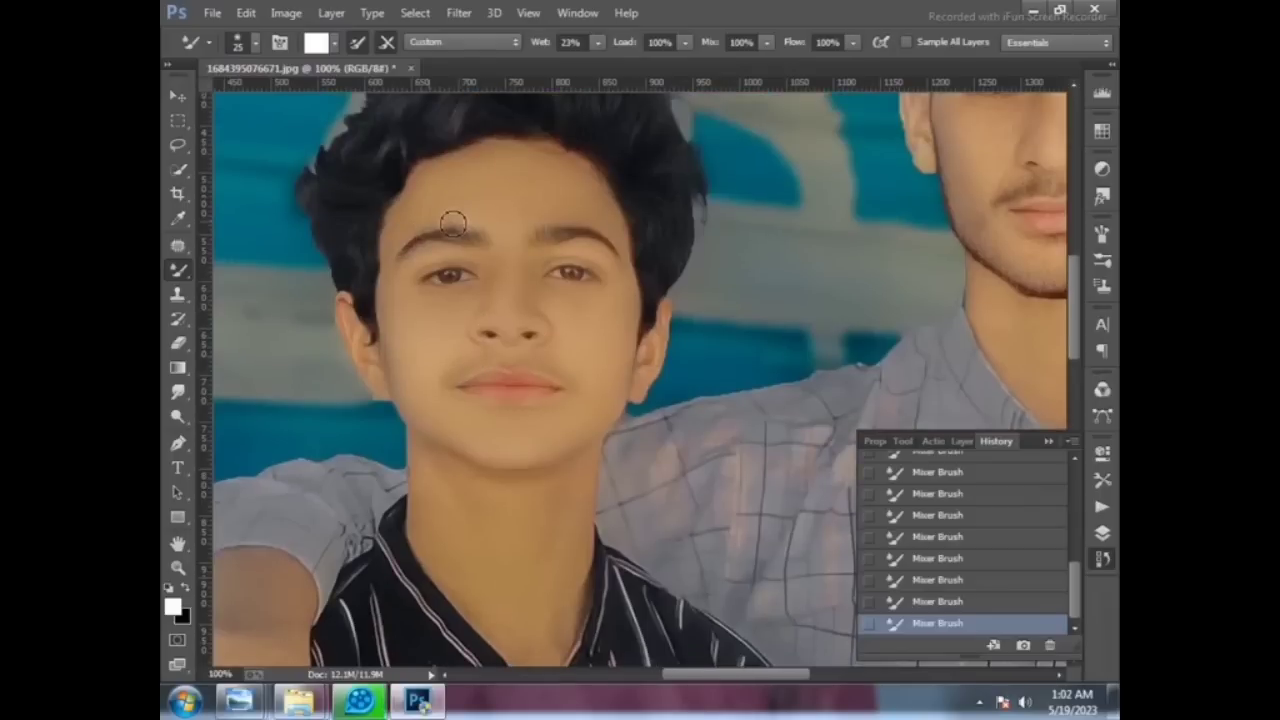
scroll(392, 290, "down", 1)
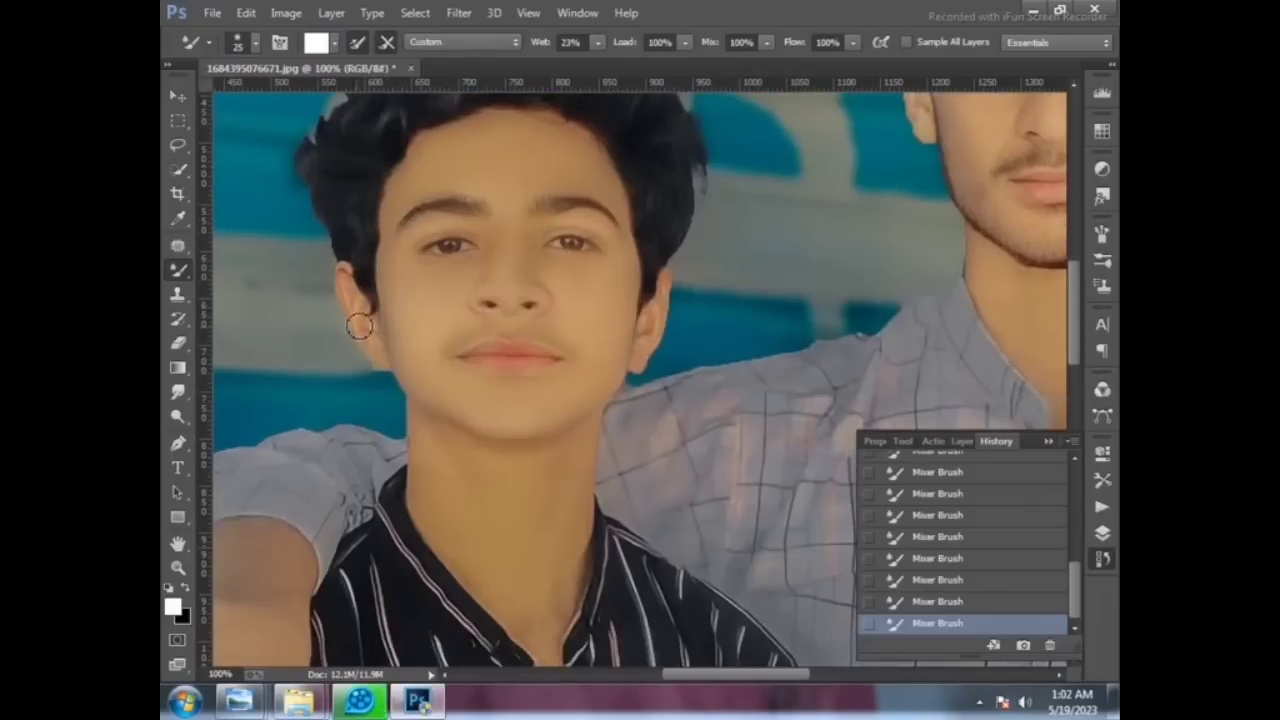
key("bracketright")
key("bracketright")
key("bracketright")
scroll(441, 385, "down", 2)
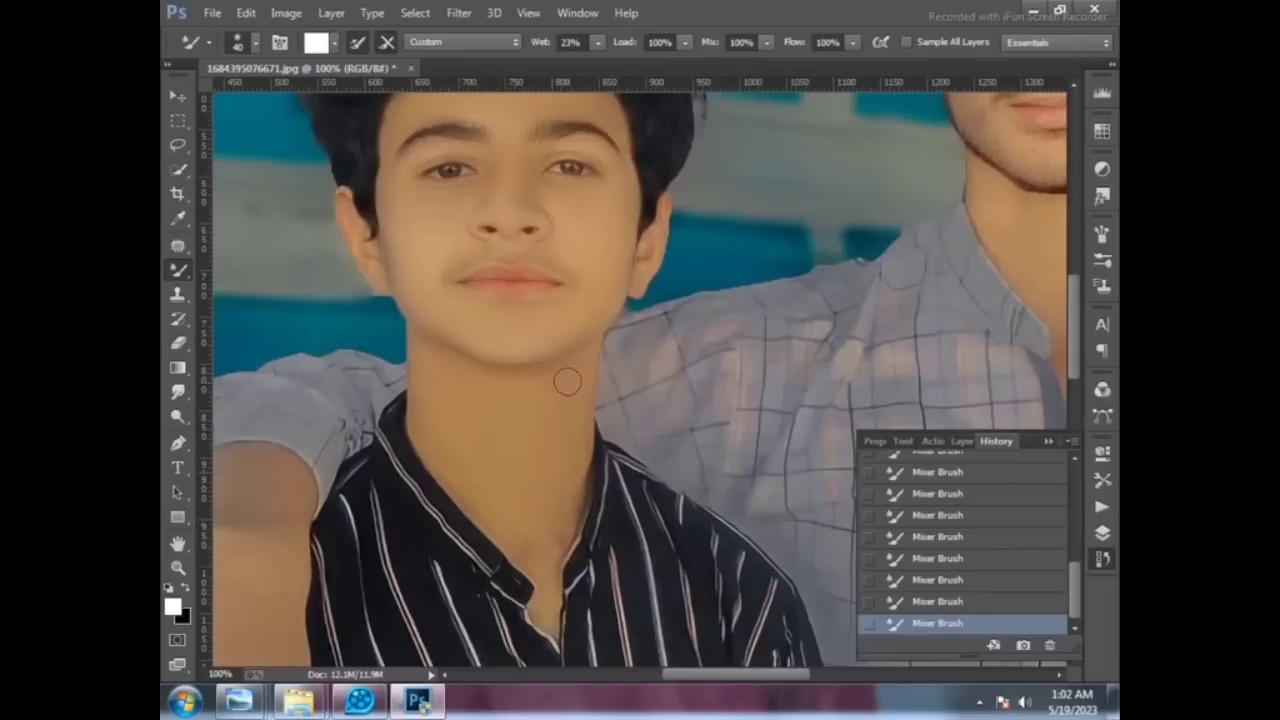
key("bracketleft")
scroll(505, 385, "down", 3)
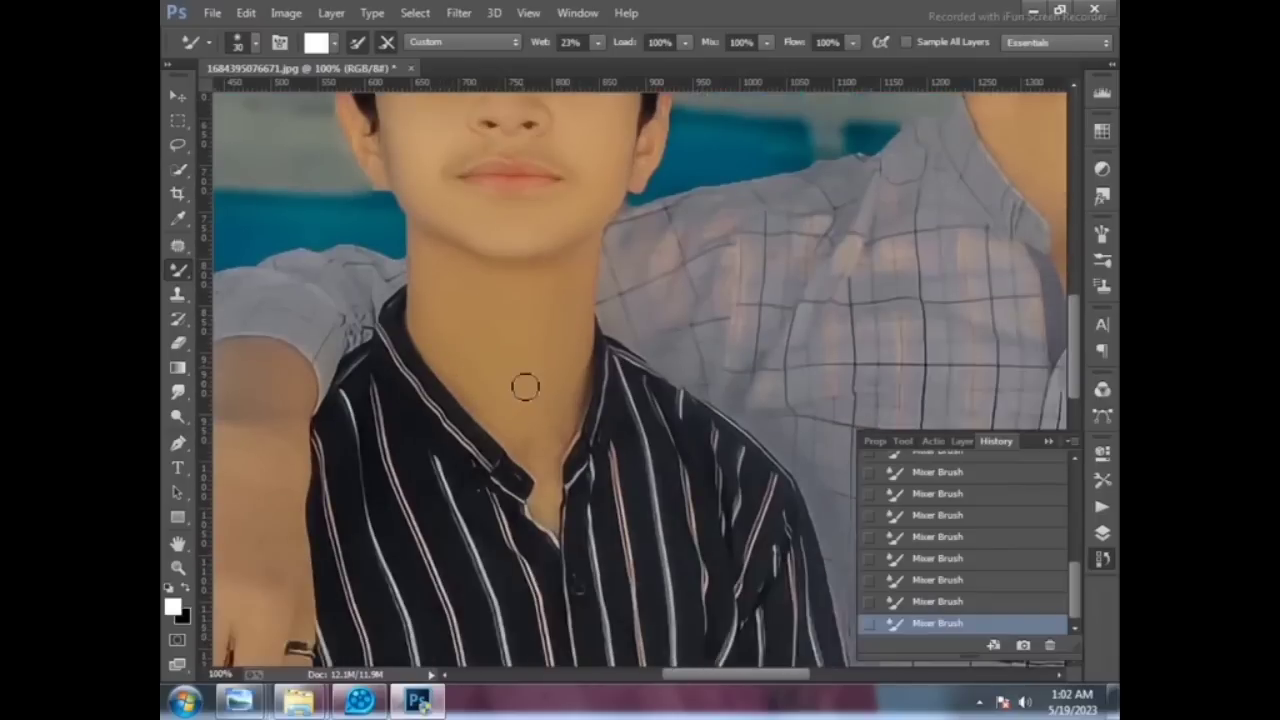
scroll(525, 387, "down", 1)
Step: Smooth the arm and hand skin with a larger brush, then refine facial detail
scroll(537, 500, "left", 5)
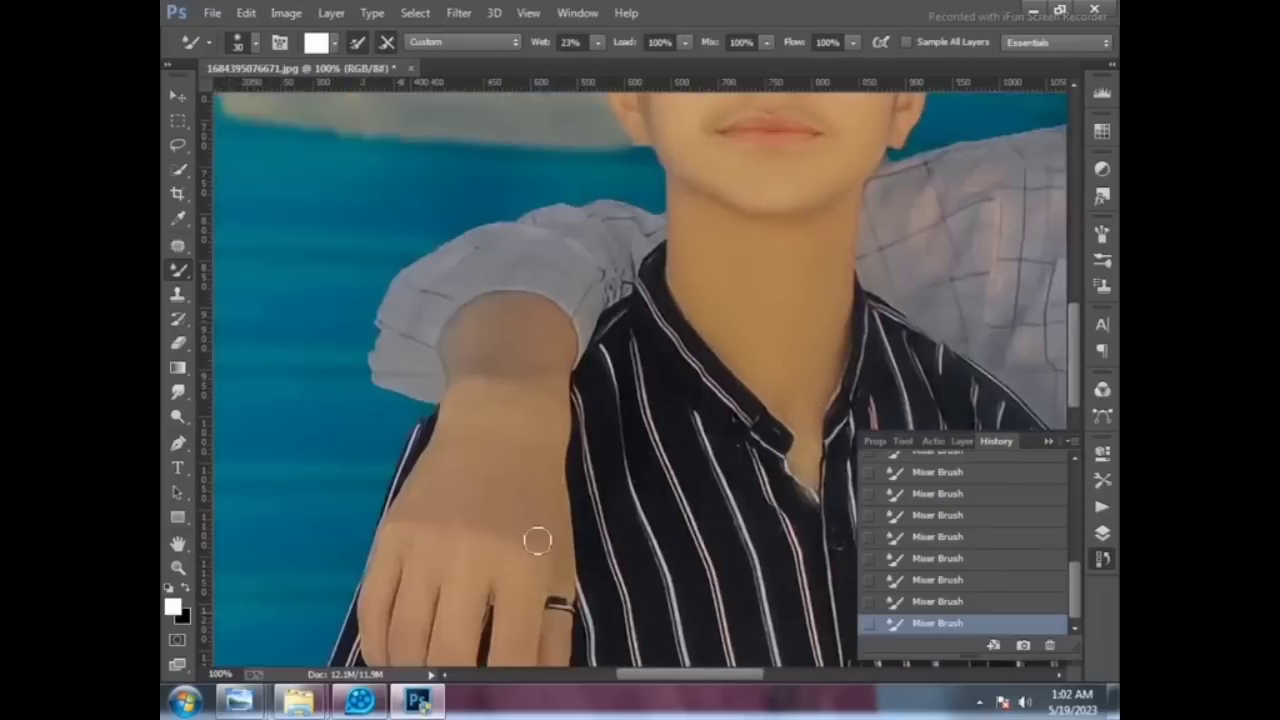
key("bracketright")
scroll(486, 262, "down", 2)
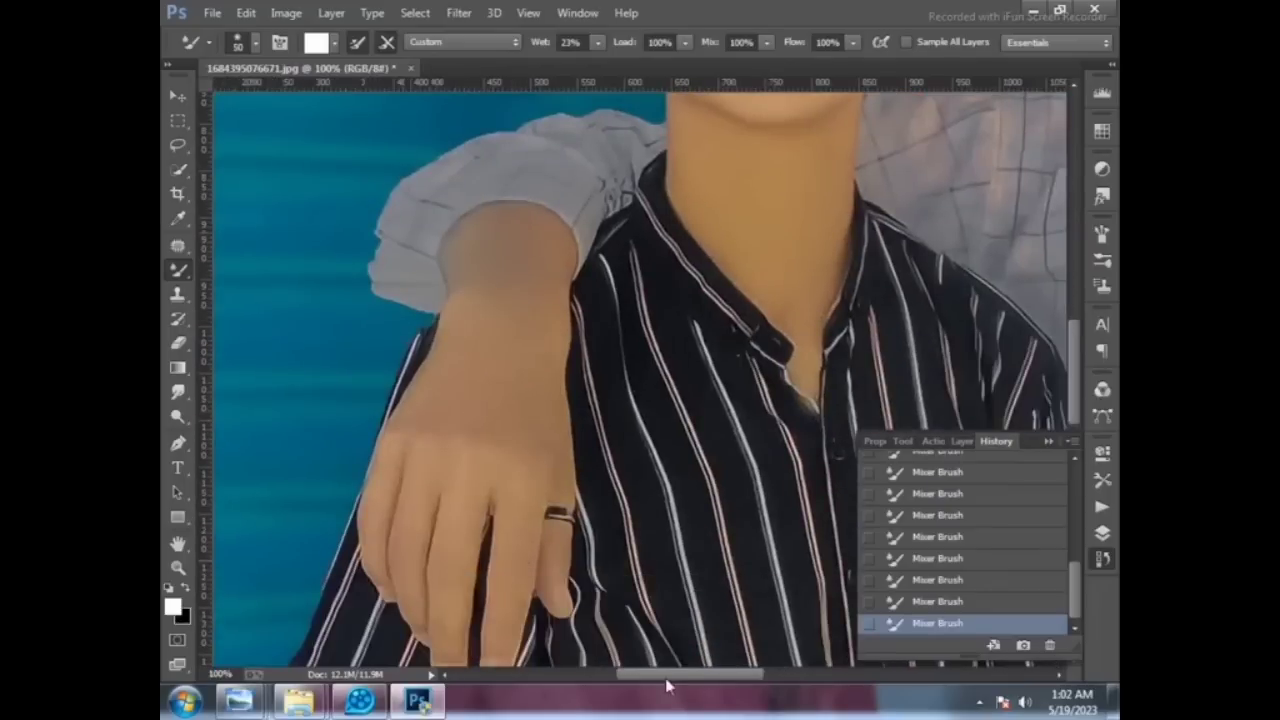
scroll(584, 519, "right", 5)
scroll(584, 519, "up", 4)
scroll(501, 352, "up", 4)
key("bracketleft")
key("bracketleft")
key("bracketleft")
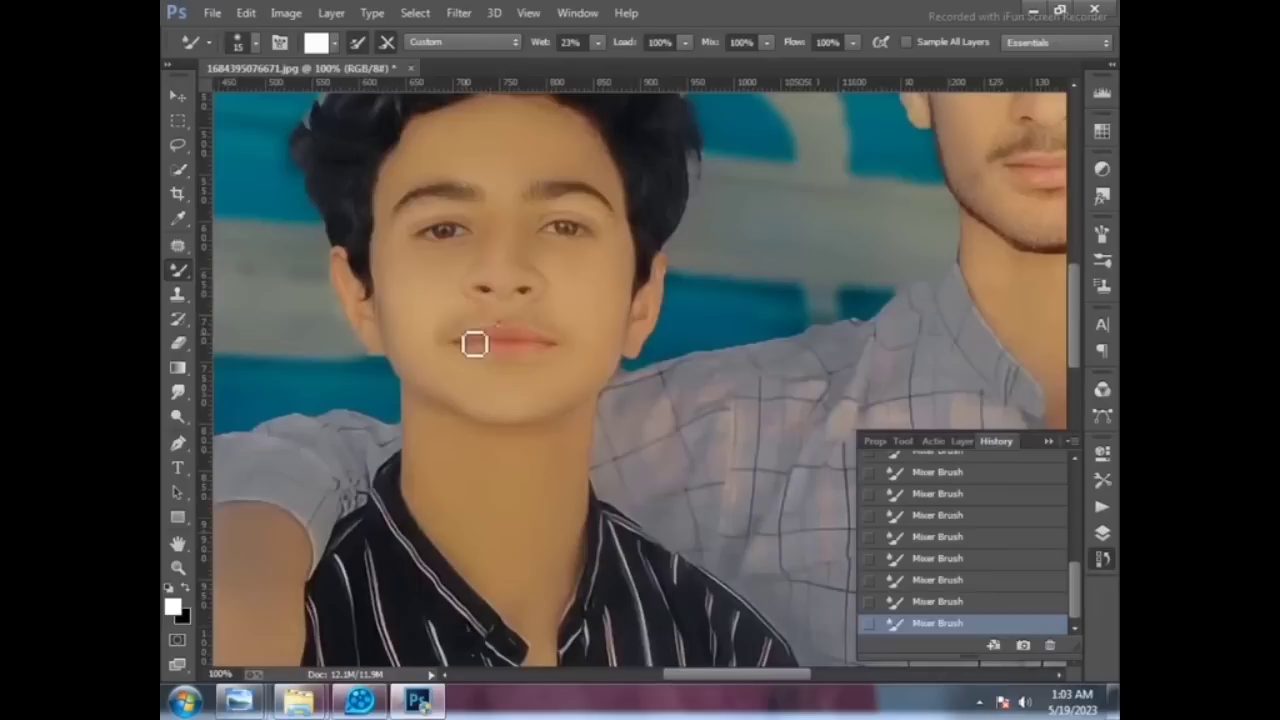
left_click_drag(737, 673, 798, 677)
Step: Blend the older boy's face and neck skin with the Mixer Brush, resizing it around the lips
scroll(620, 409, "up", 8)
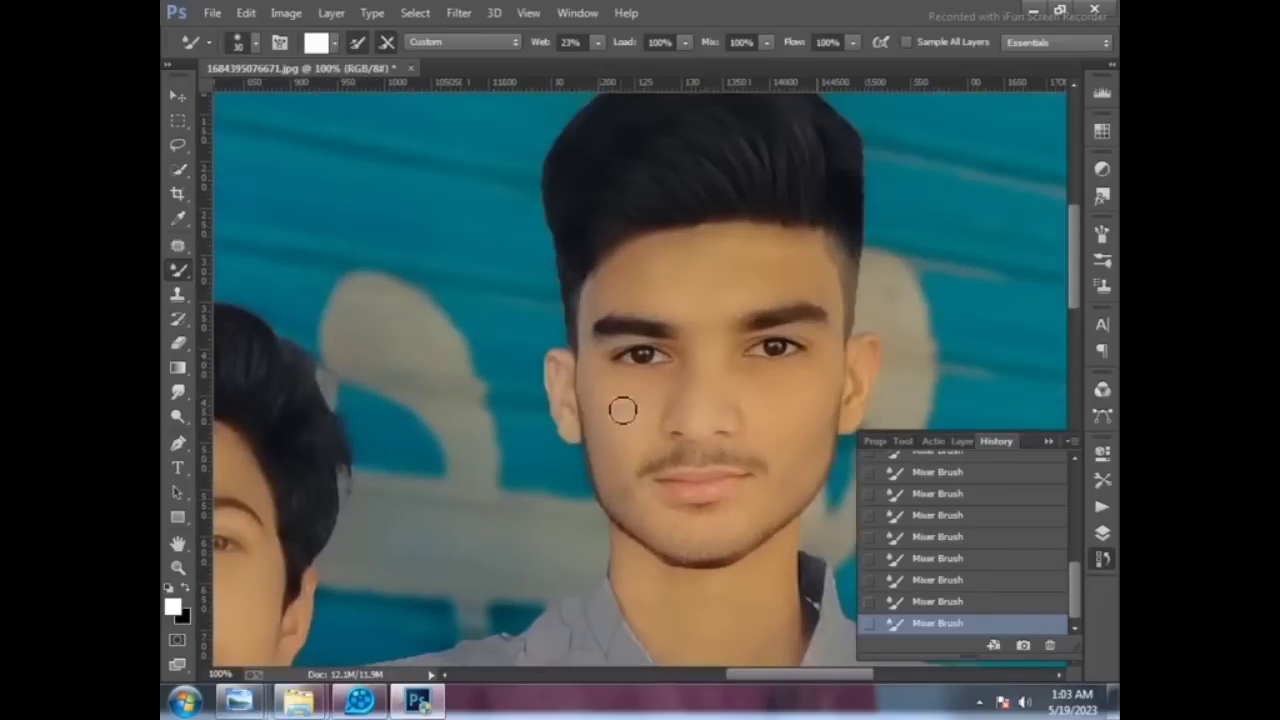
key("bracketright")
key("bracketright")
key("bracketright")
scroll(694, 403, "up", 2)
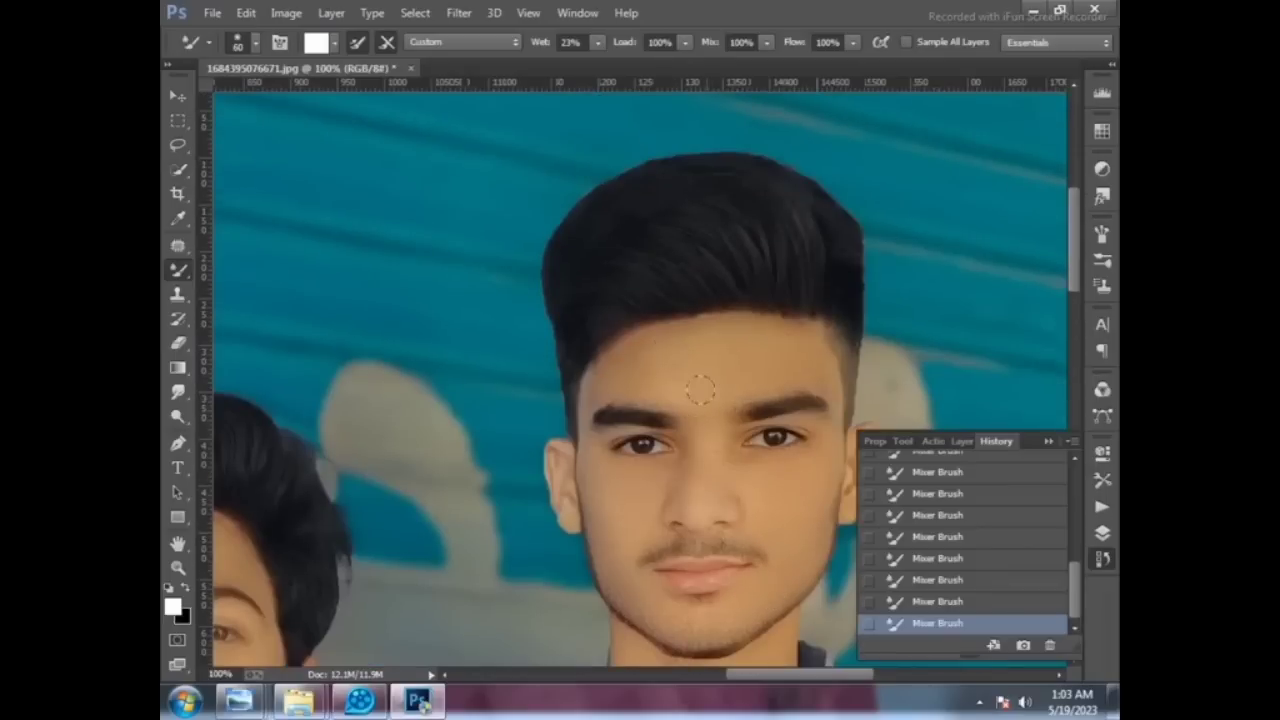
key("bracketleft")
key("bracketleft")
key("bracketleft")
scroll(829, 371, "down", 1)
scroll(835, 373, "down", 2)
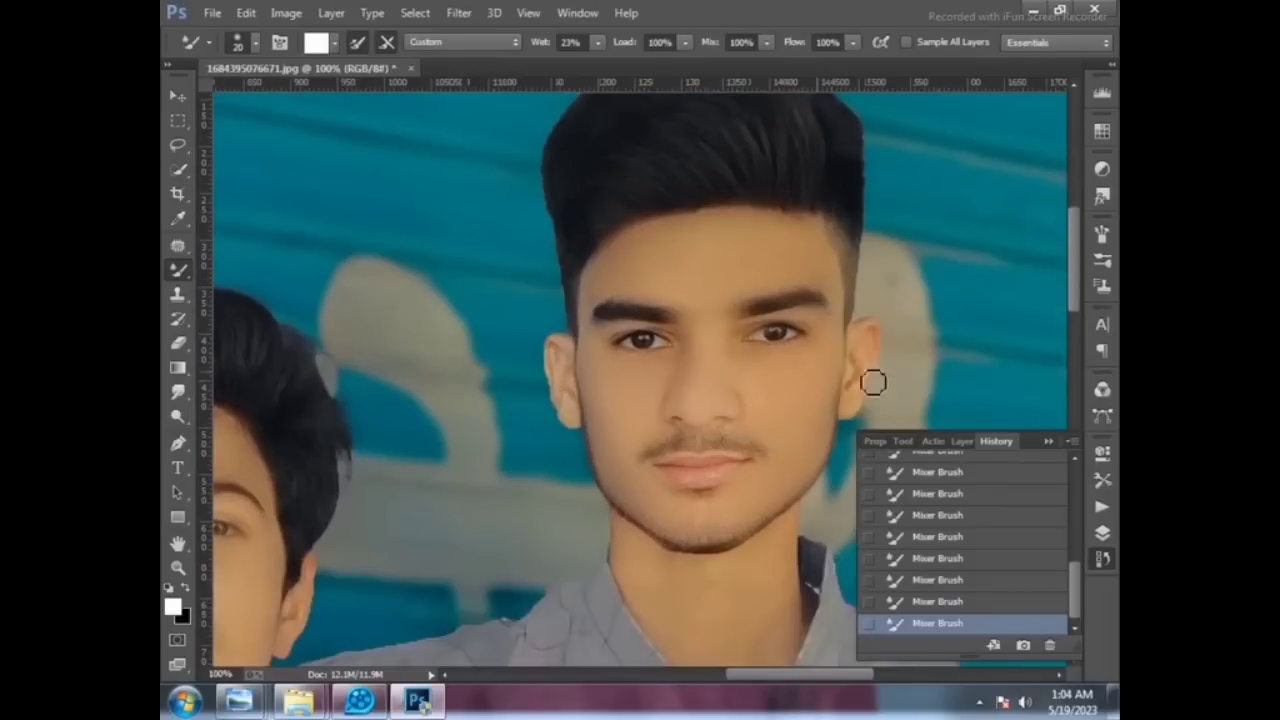
key("bracketright")
key("bracketright")
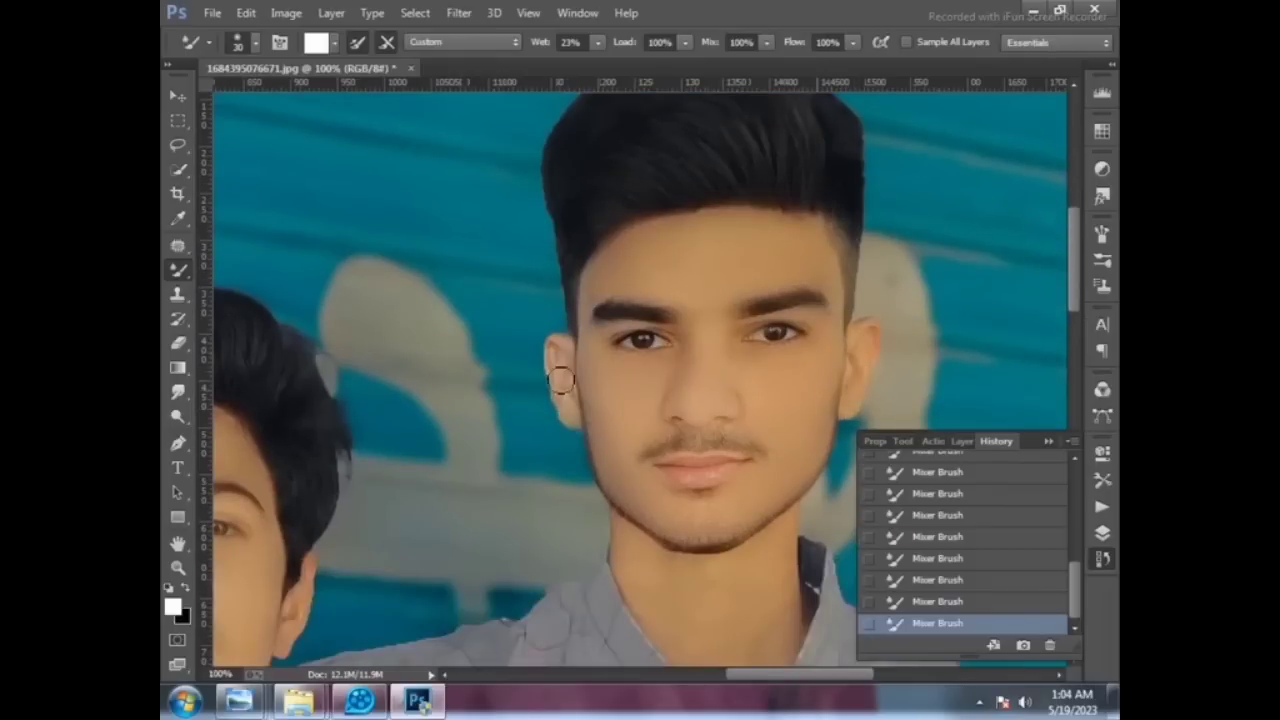
scroll(592, 400, "down", 3)
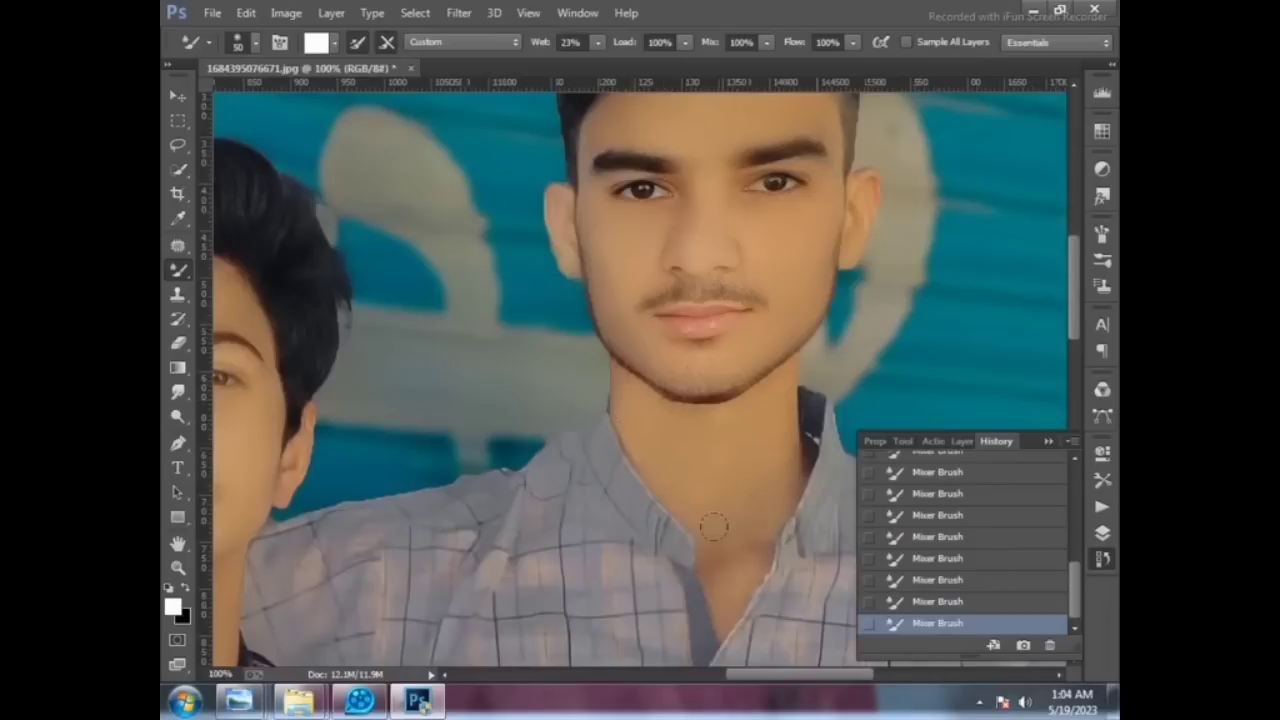
scroll(716, 437, "up", 2)
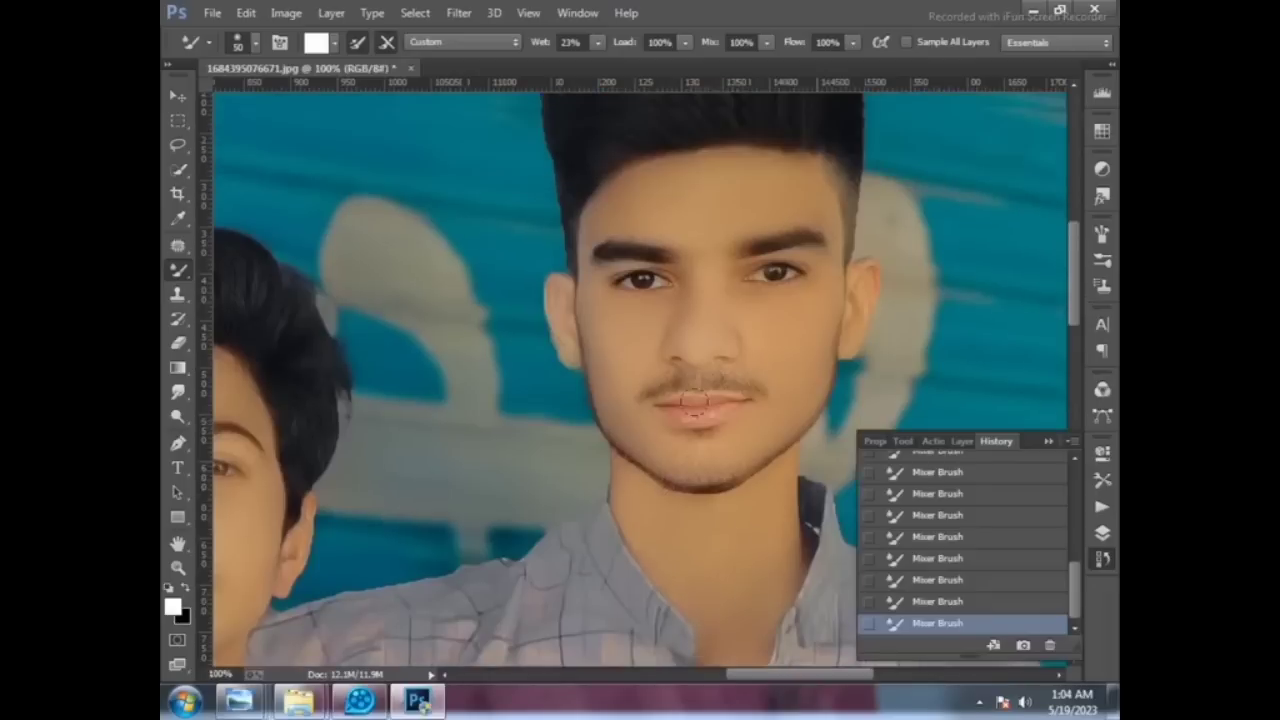
key("bracketleft")
key("bracketleft")
key("bracketleft")
scroll(675, 412, "up", 2)
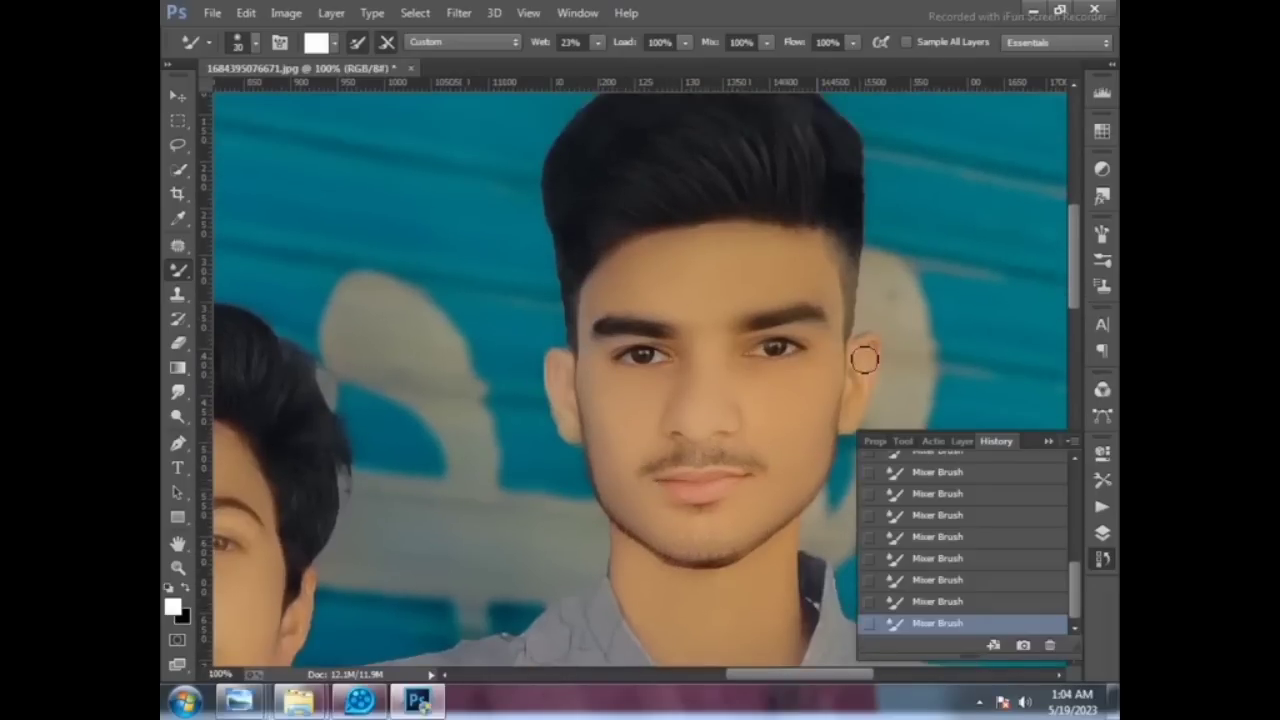
Step: Zoom in on the younger boy's torso and hands and smooth his forearm skin
key("z")
right_click(362, 510)
left_click(367, 517)
left_click(508, 571)
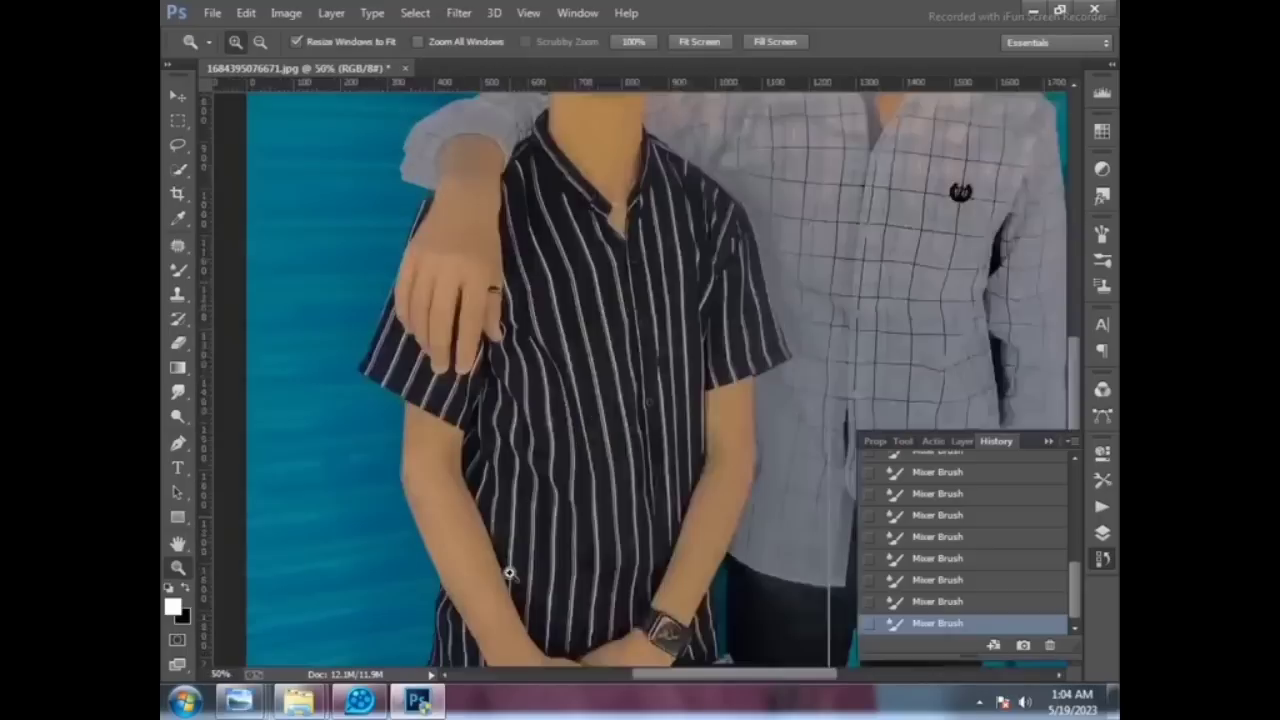
key("b")
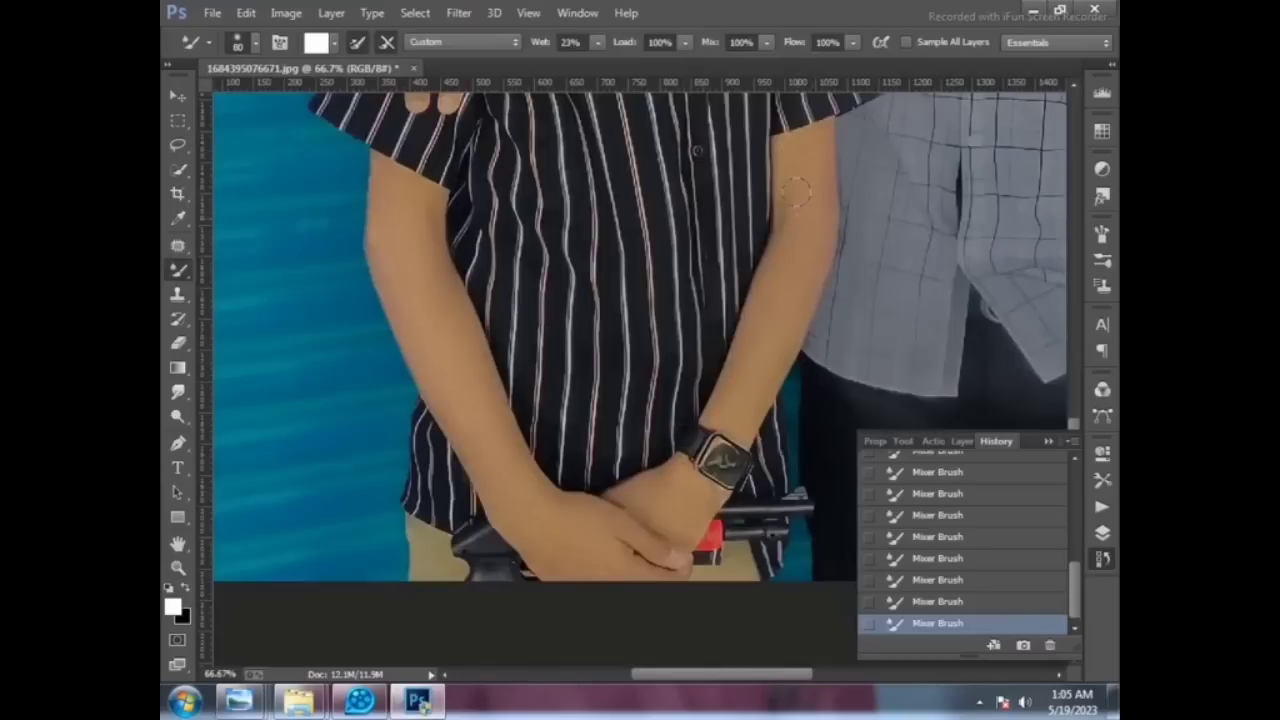
scroll(730, 395, "up", 5)
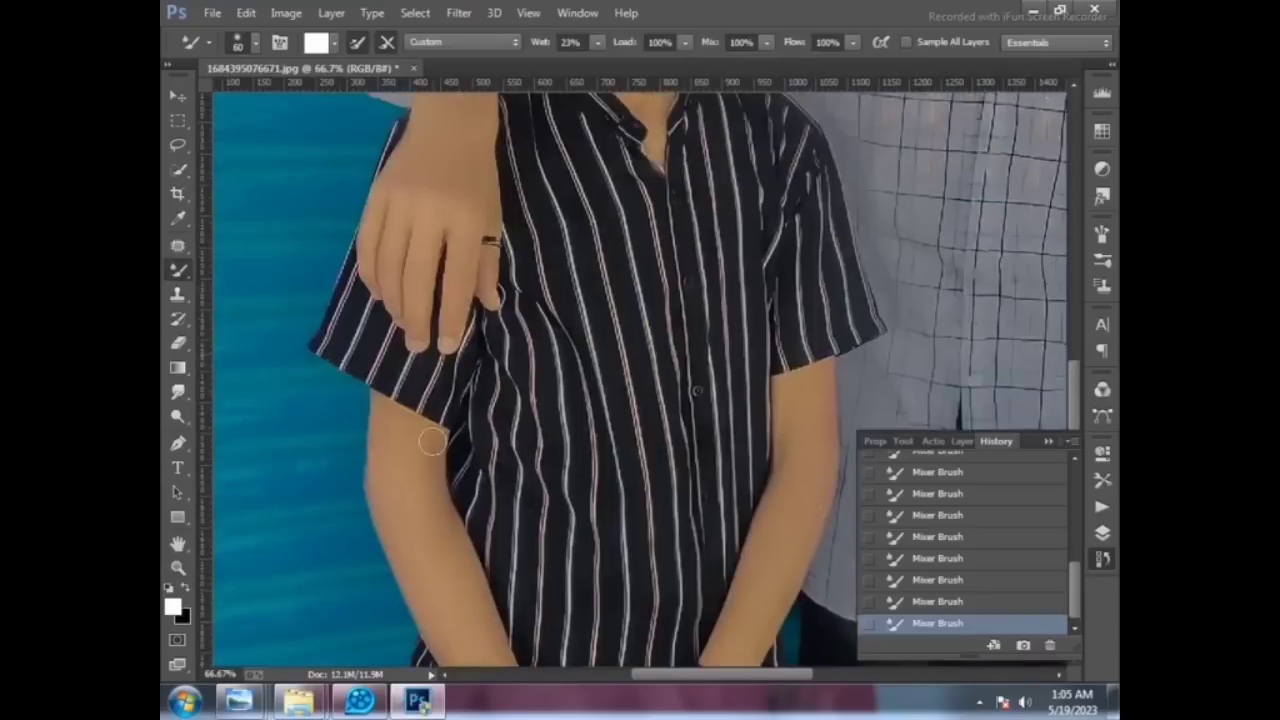
Step: Zoom back out to show both boys in the photo
key("z")
key("ctrl+0")
left_click(323, 531)
right_click(531, 417)
Step: In Camera Raw, lower yellow saturation to about -47, brighten orange and red luminance, and apply
left_click(459, 13)
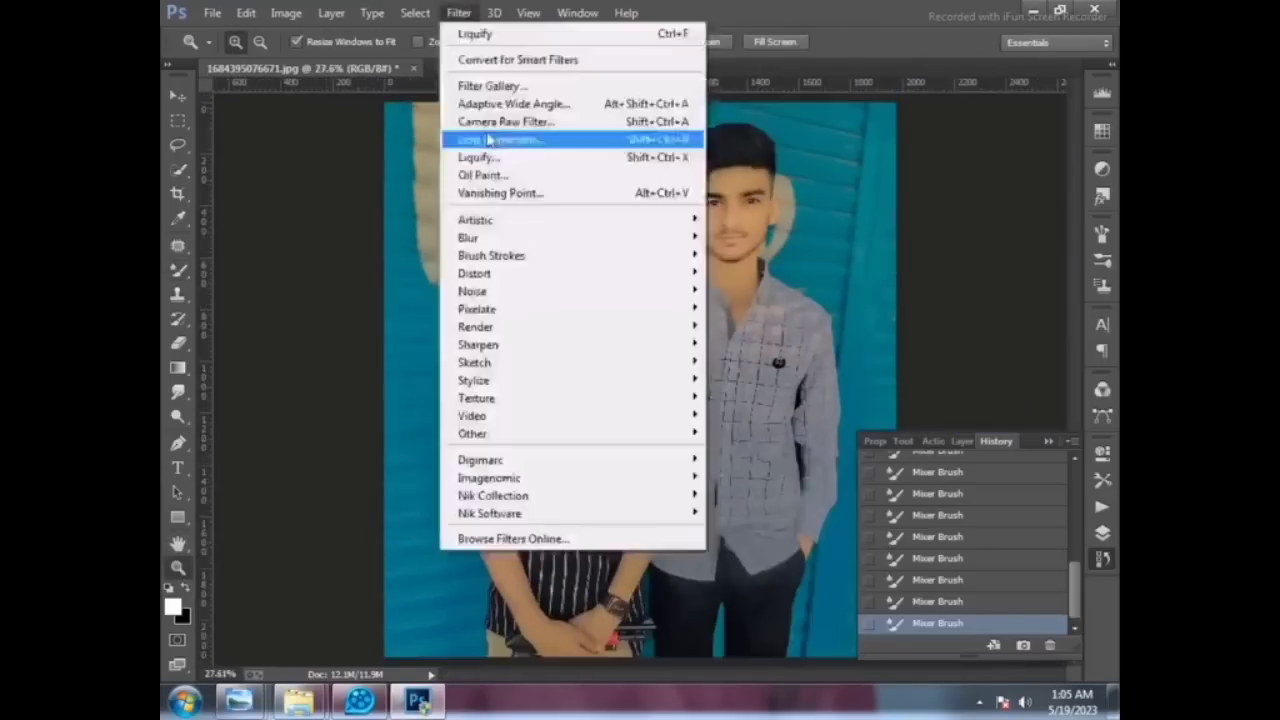
left_click(500, 131)
left_click(916, 347)
mouse_move(977, 470)
left_mouse_down()
mouse_move(926, 470)
mouse_move(994, 440)
mouse_move(1033, 470)
left_mouse_up()
left_click(975, 347)
mouse_move(977, 440)
left_mouse_down()
mouse_move(993, 440)
mouse_move(1006, 409)
left_mouse_up()
key("Return")
Step: Reopen the Camera Raw Filter and preview a series of presets, including grey, dark blue and bright cyan
left_click(455, 14)
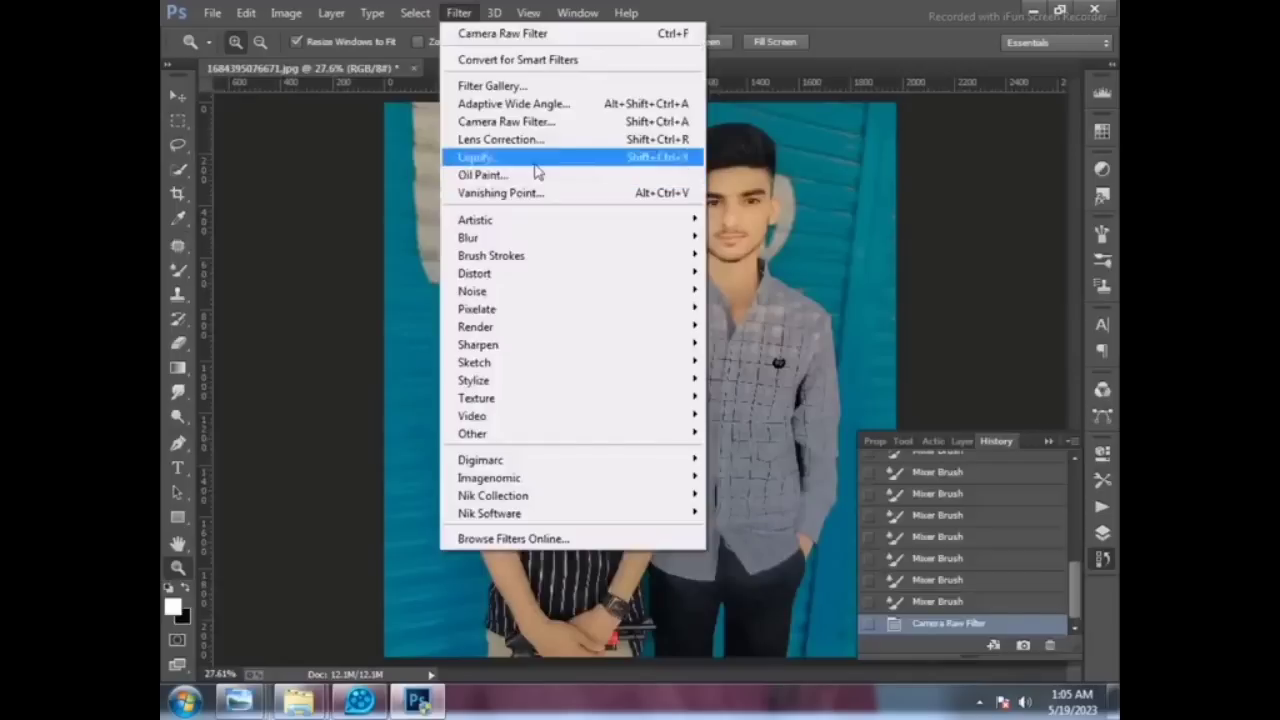
left_click(530, 123)
left_click(946, 314)
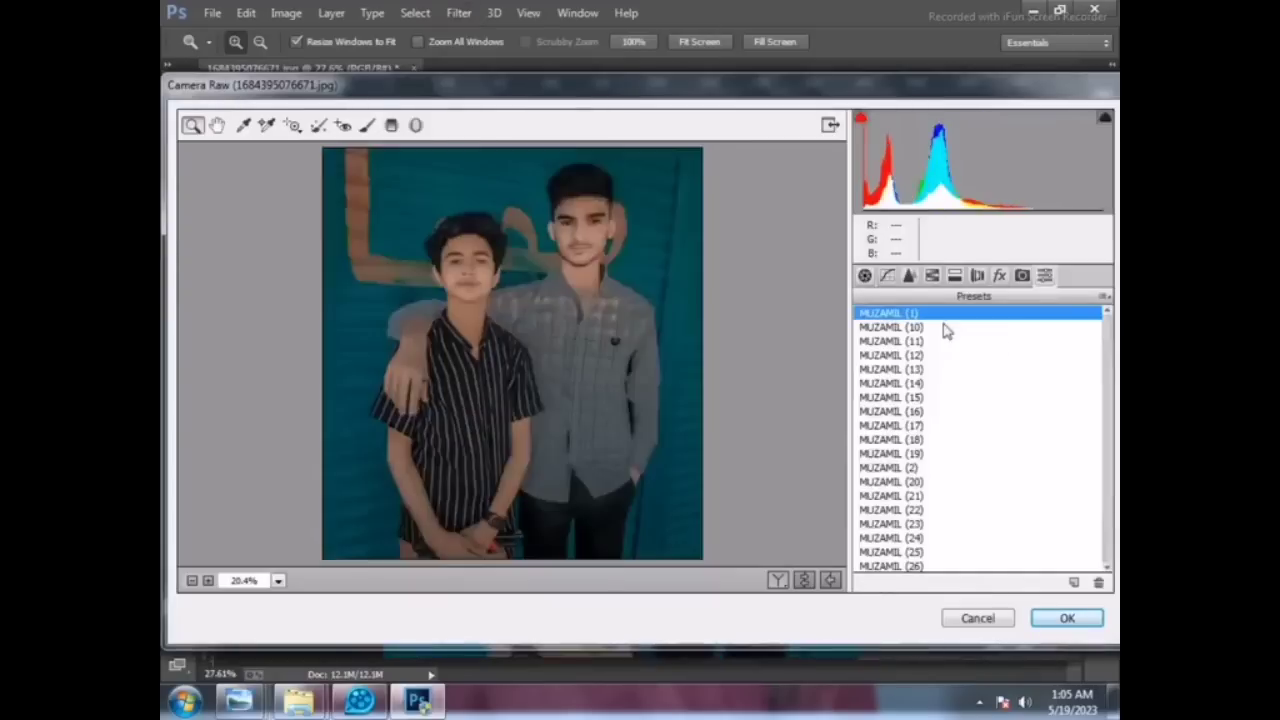
left_click(935, 327)
left_click(920, 355)
left_click(915, 383)
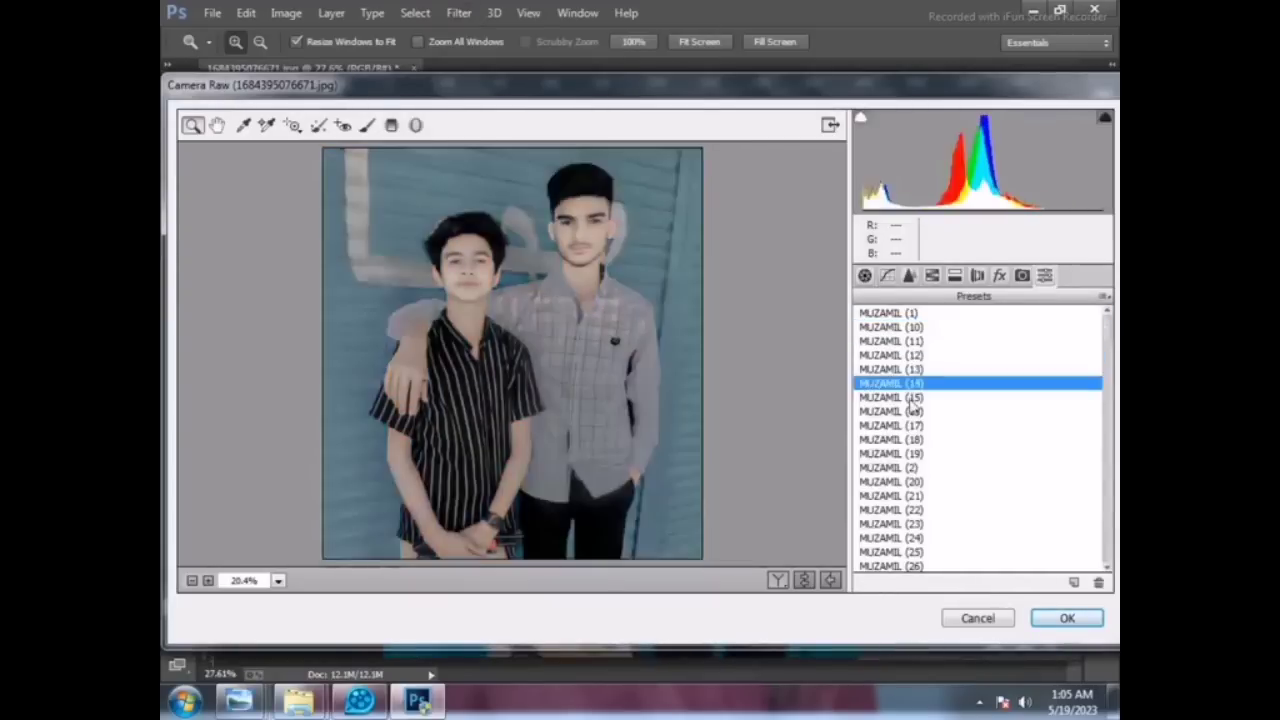
left_click(912, 439)
left_click(910, 467)
scroll(907, 400, "down", 3)
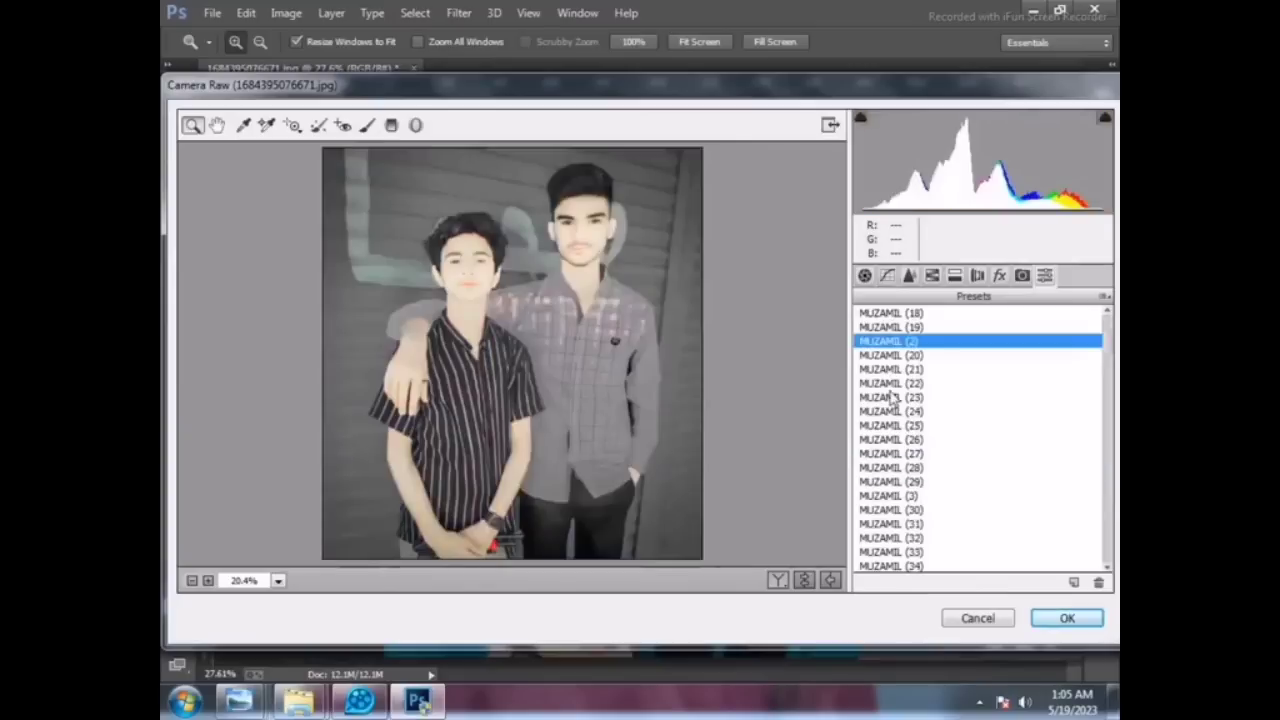
scroll(905, 390, "down", 4)
left_click(907, 397)
scroll(907, 400, "down", 1)
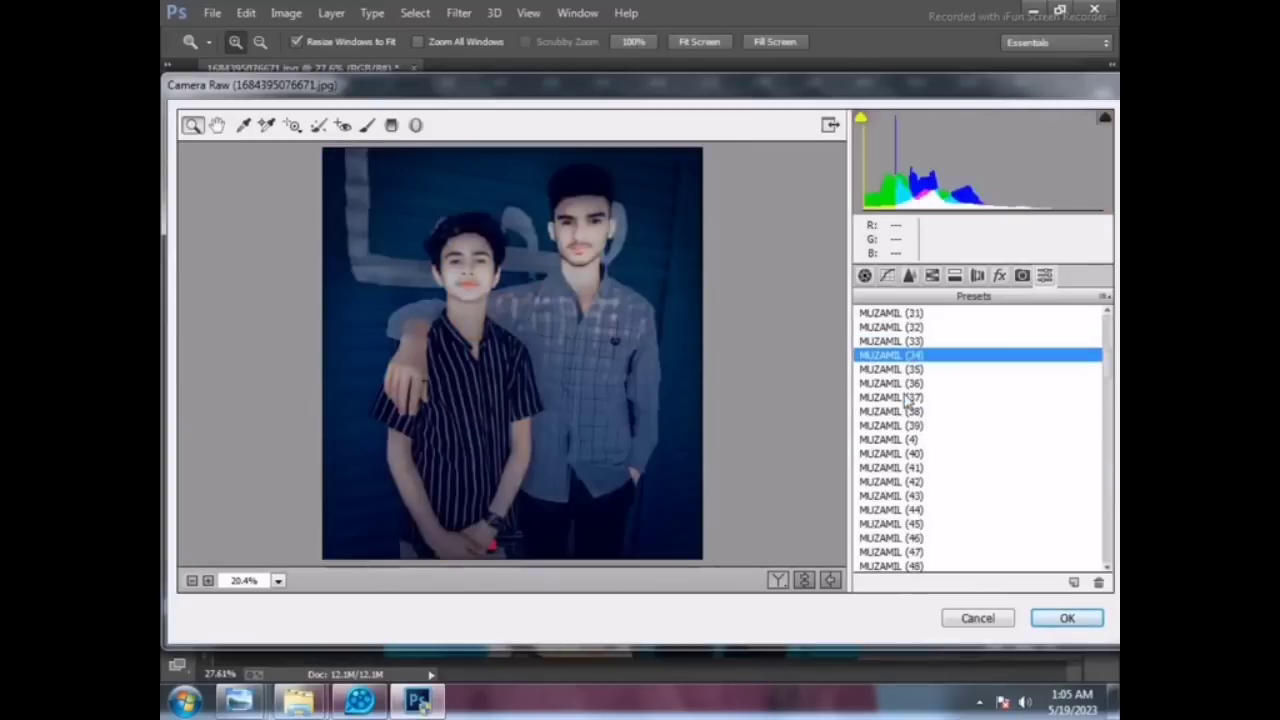
scroll(907, 400, "down", 2)
left_click(907, 397)
Step: Preview further colour presets further down the list, ending on a bright cyan one
scroll(905, 425, "down", 1)
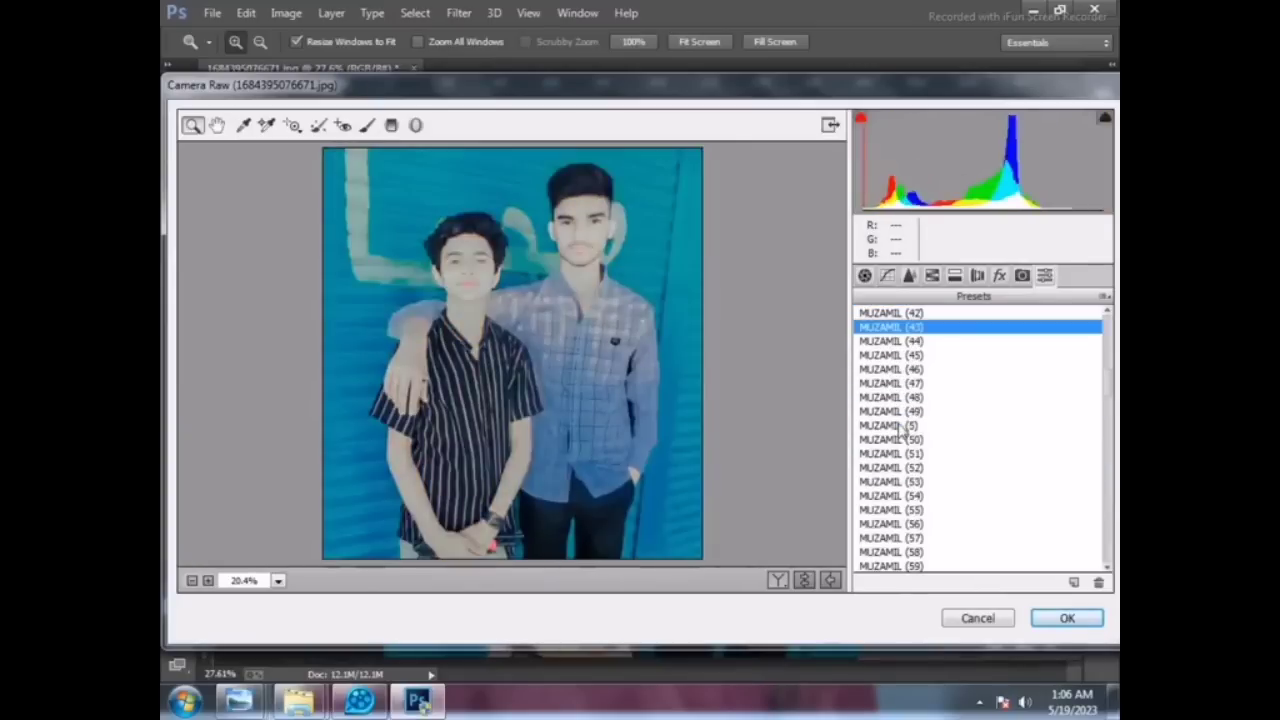
left_click(906, 383)
left_click(908, 411)
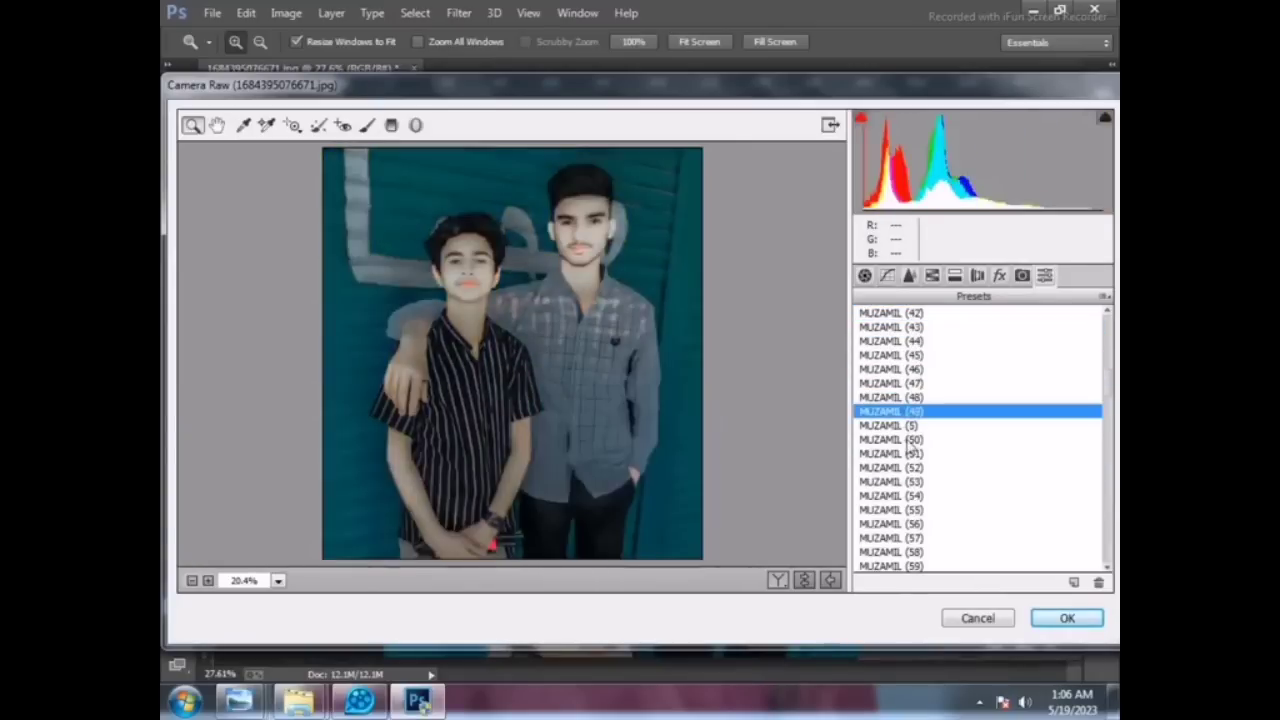
left_click(912, 447)
left_click(918, 470)
scroll(918, 470, "down", 3)
scroll(920, 468, "down", 3)
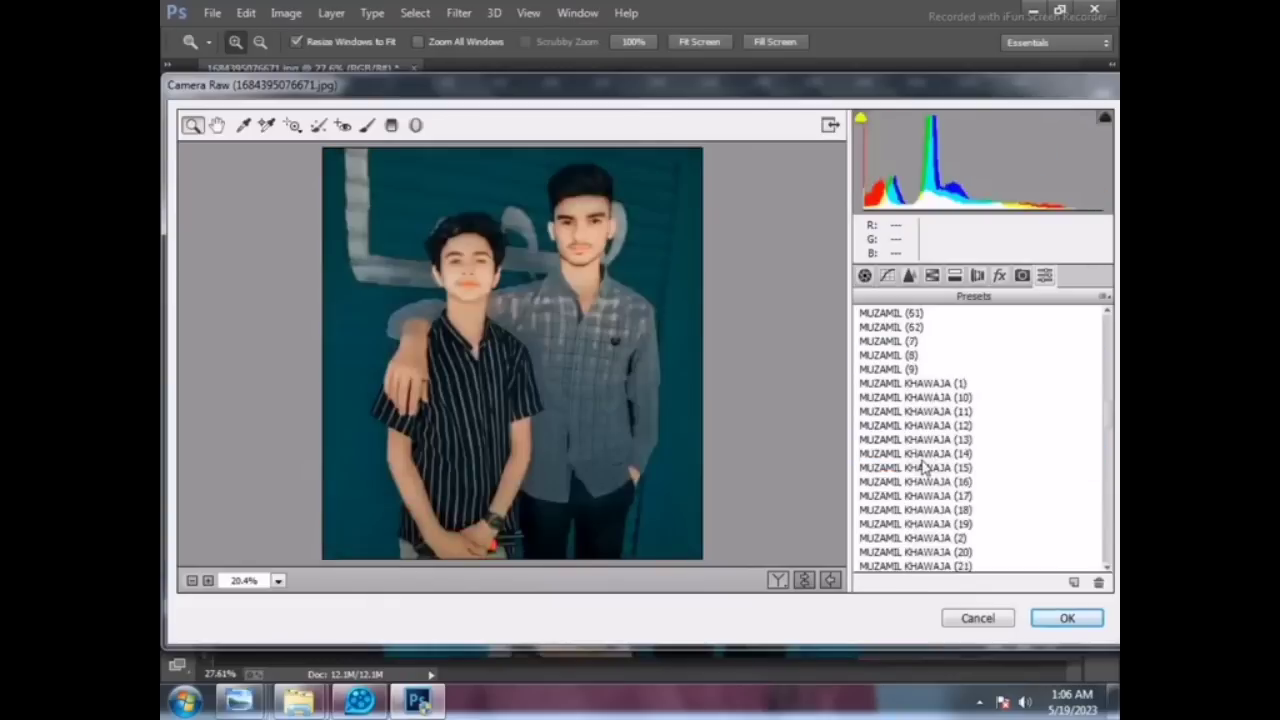
left_click(925, 467)
scroll(925, 467, "down", 2)
scroll(920, 460, "down", 3)
left_click(912, 454)
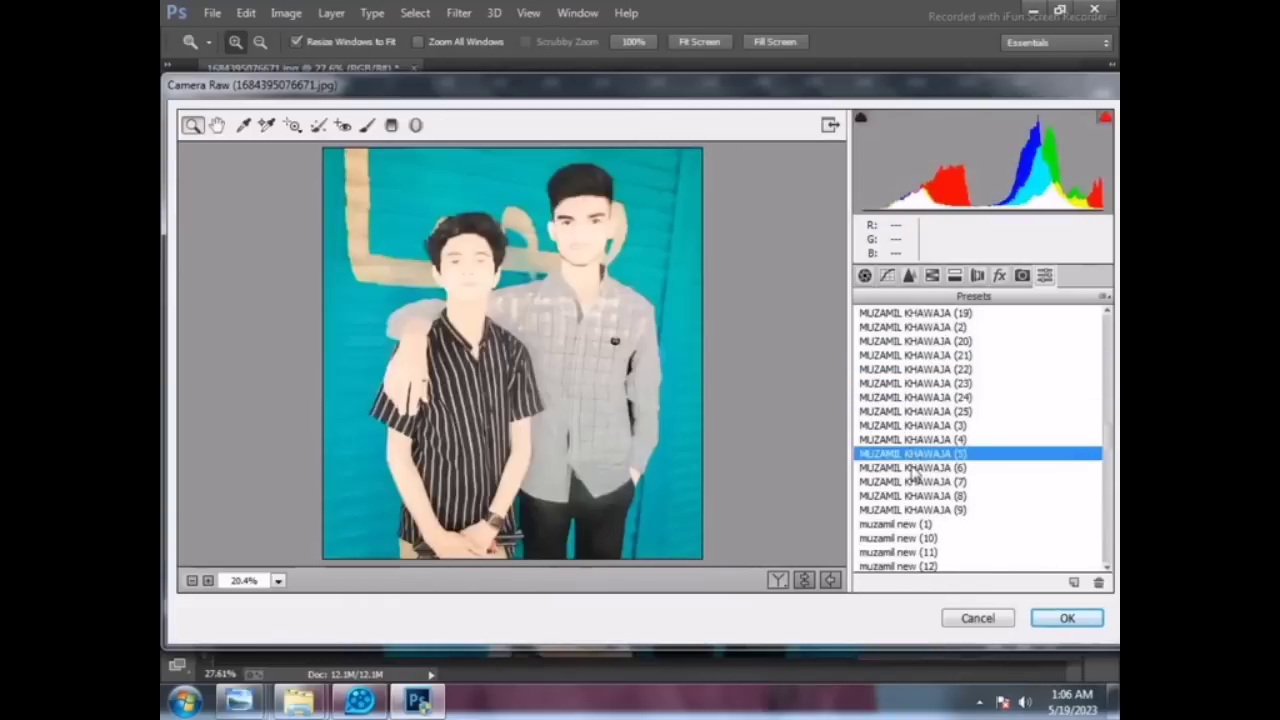
Step: Preview presets from the newer set and settle on the bright blue preset
left_click(1000, 436)
scroll(990, 445, "down", 5)
left_click(929, 411)
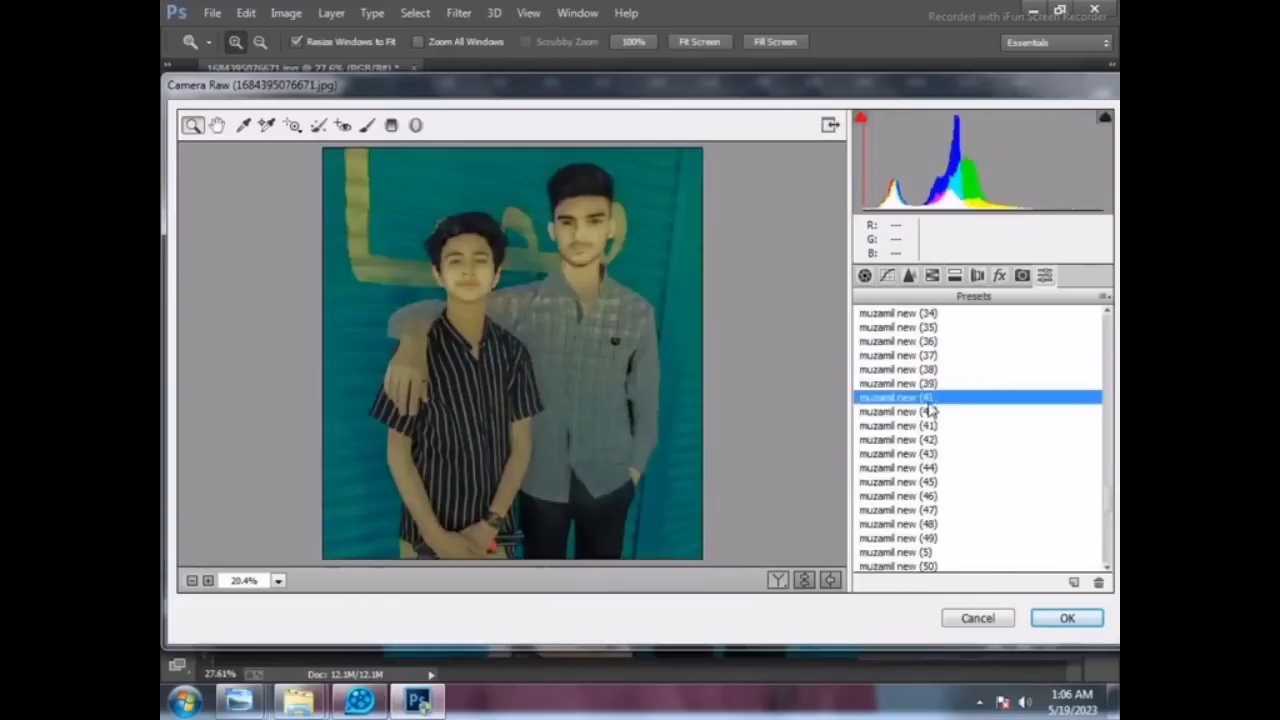
scroll(929, 411, "down", 3)
scroll(930, 412, "down", 2)
left_click(932, 411)
left_click(945, 467)
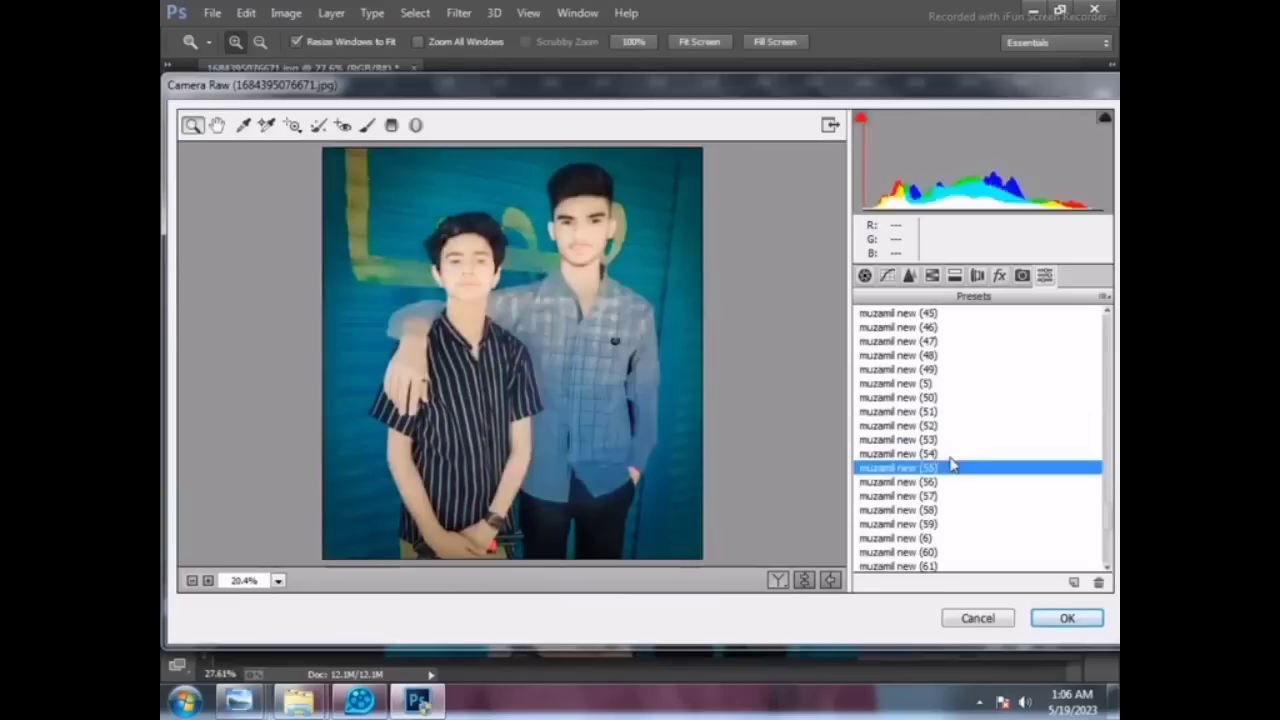
left_click(948, 510)
scroll(950, 480, "down", 2)
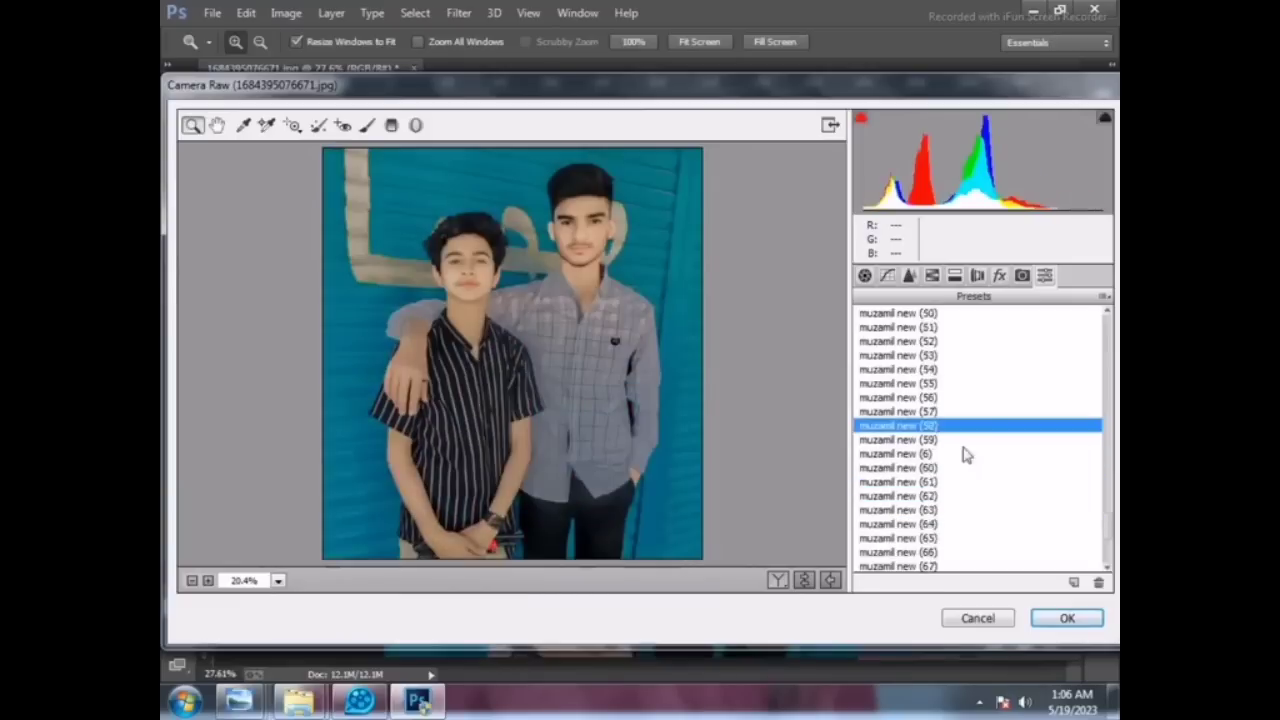
left_click(976, 276)
Step: Add a post-crop vignette (Amount -12, Roundness -84, Feather 83), adjust orange saturation, and apply the grade
left_click(955, 276)
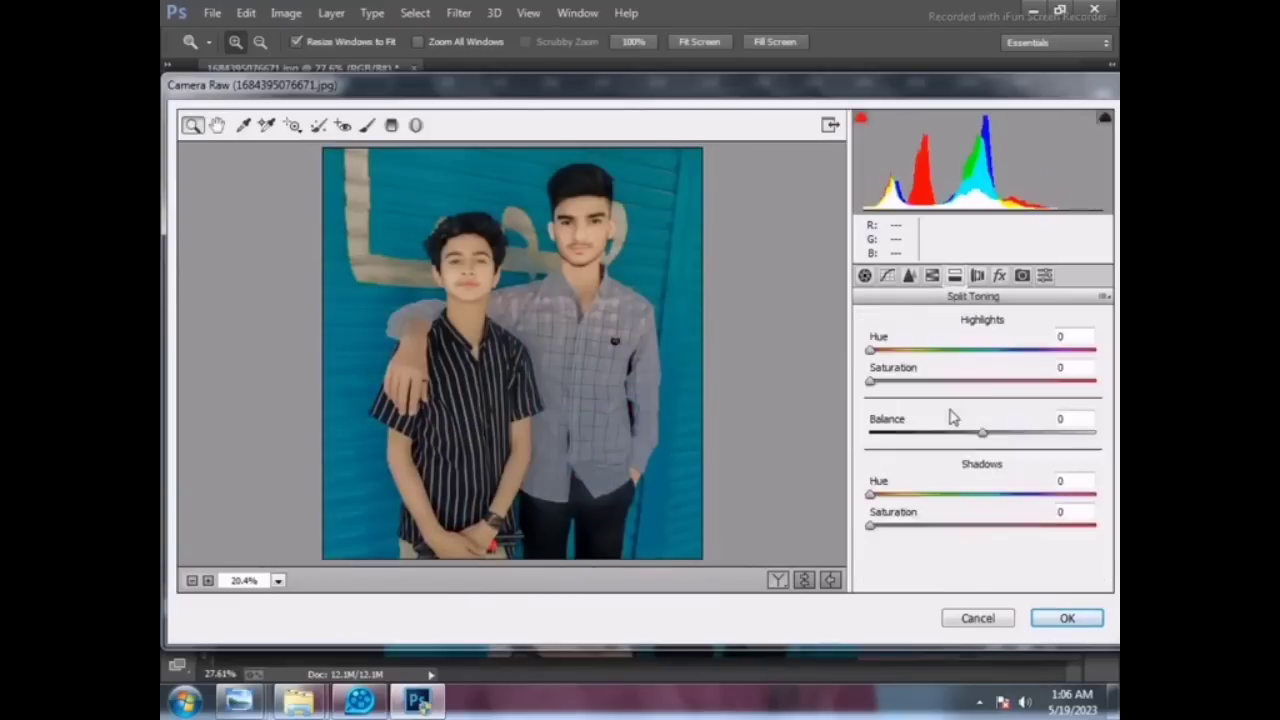
left_click(999, 276)
scroll(925, 503, "down", 3)
mouse_move(977, 451)
left_mouse_down()
mouse_move(929, 482)
mouse_move(1037, 481)
mouse_move(958, 482)
mouse_move(881, 512)
left_mouse_up()
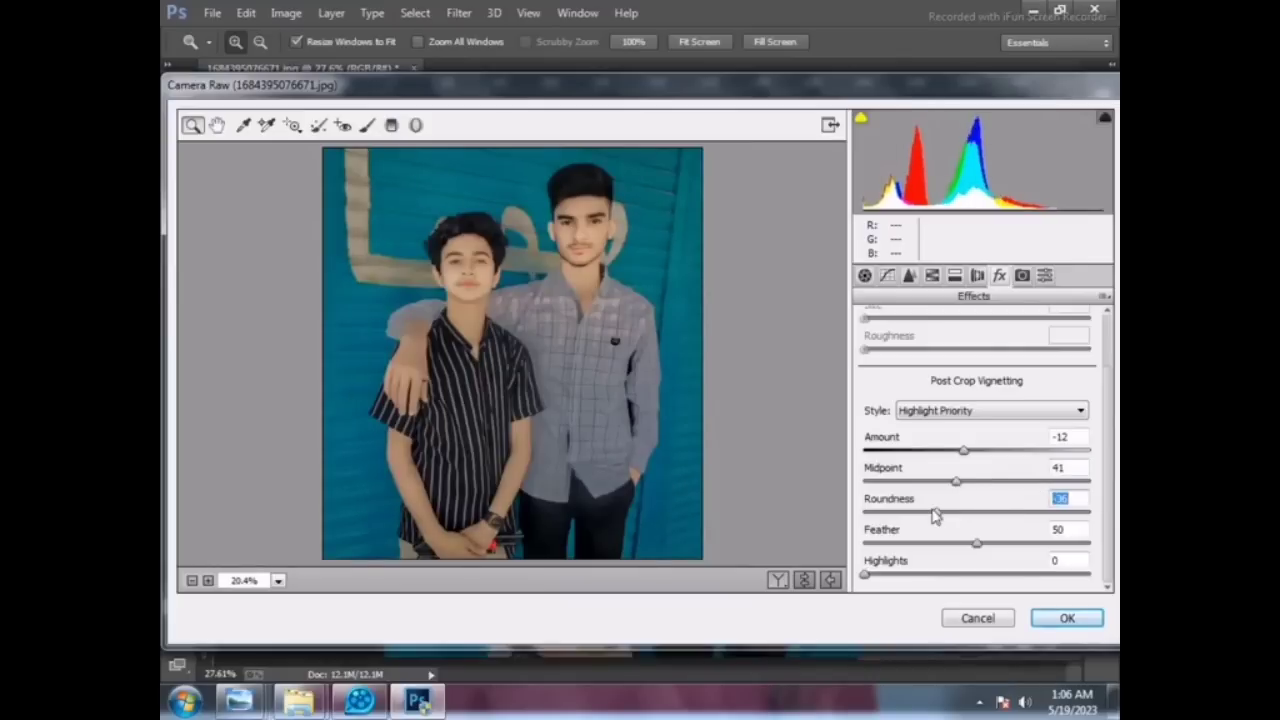
left_click_drag(976, 543, 1050, 543)
left_click_drag(910, 580, 966, 583)
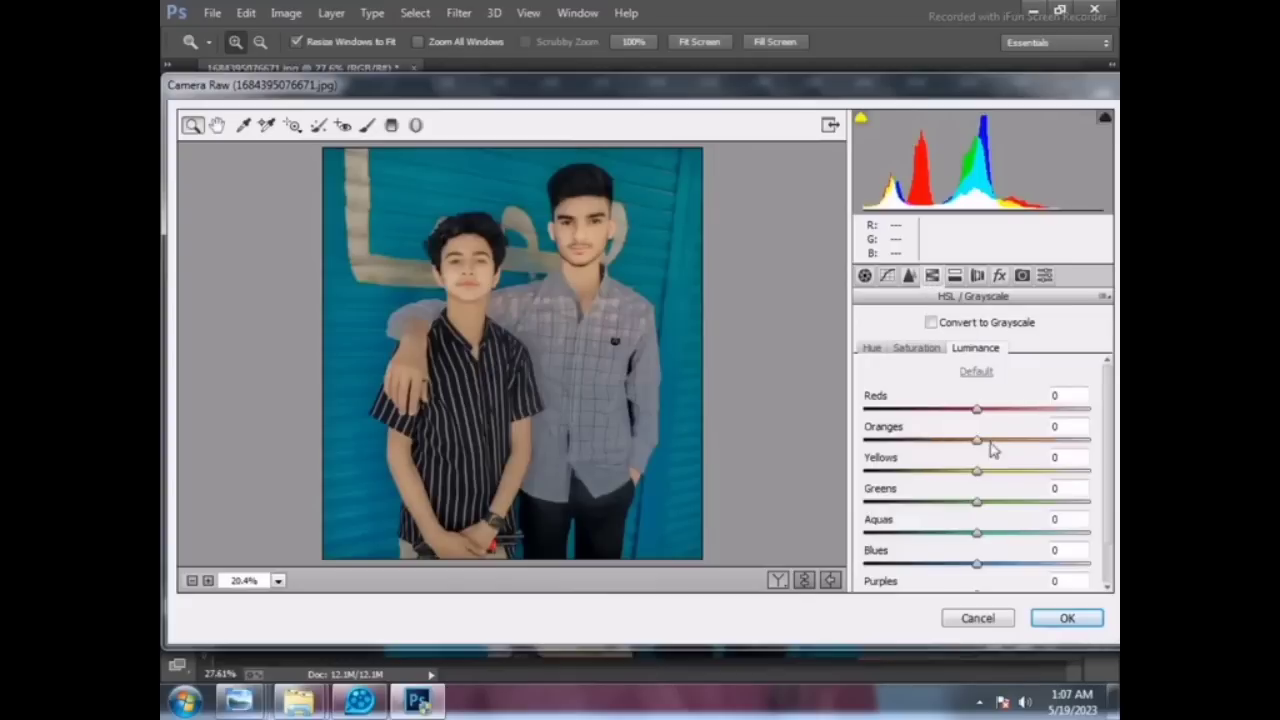
mouse_move(978, 441)
left_mouse_down()
mouse_move(993, 441)
mouse_move(948, 441)
left_mouse_up()
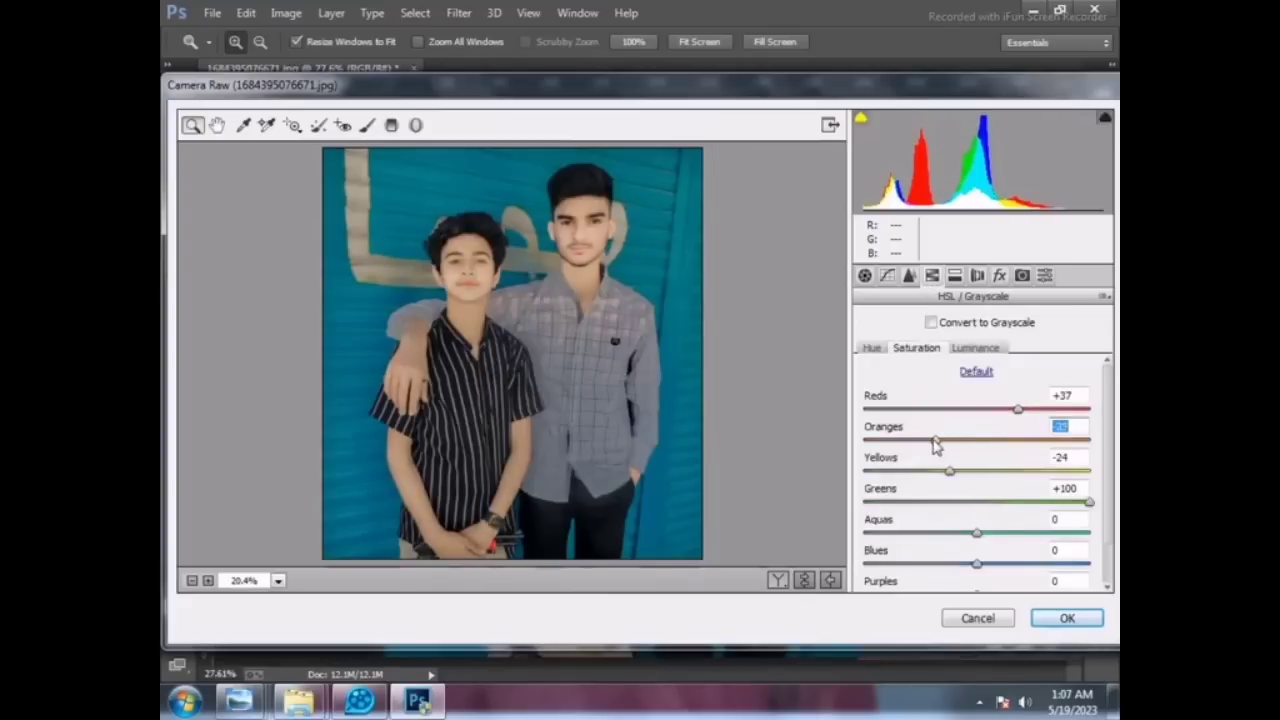
key("Return")
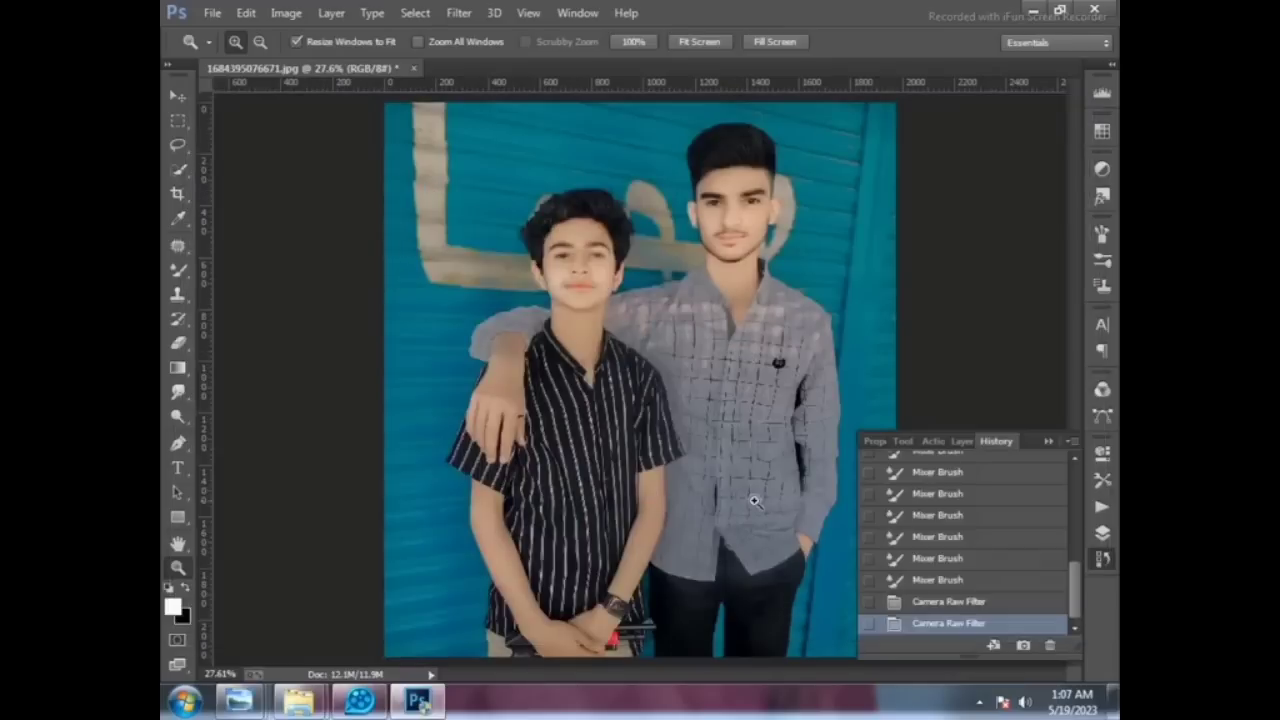
Step: Use Liquify Forward Warp to push the younger boy's hair over the tan patch at forehead and upper left
left_click(459, 13)
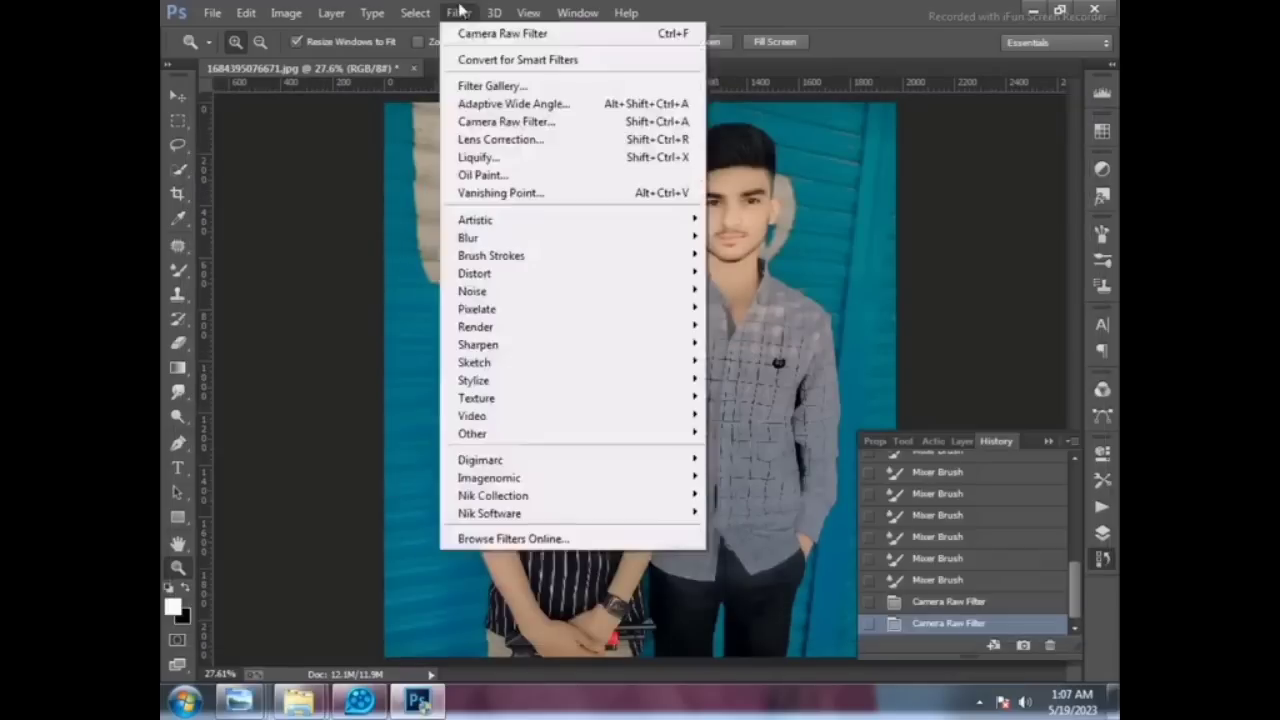
left_click(500, 157)
left_click(500, 237)
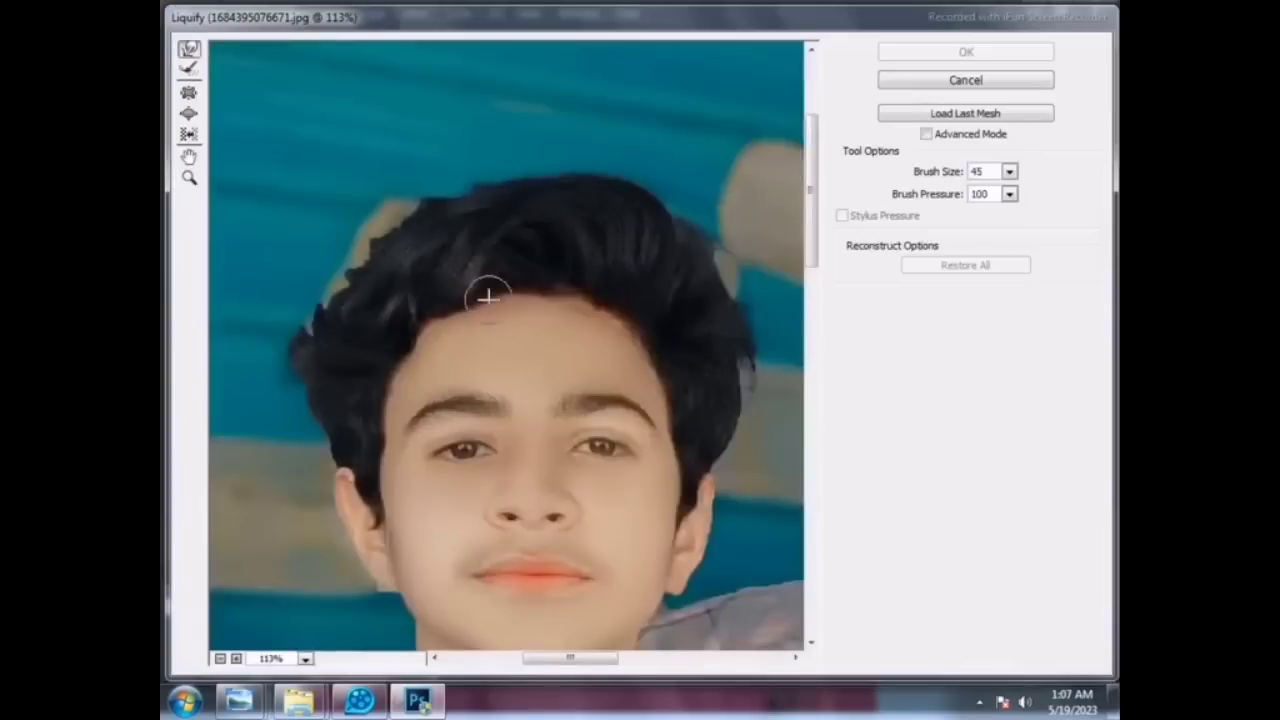
mouse_move(526, 283)
left_mouse_down()
mouse_move(503, 297)
mouse_move(562, 305)
left_mouse_up()
key("bracketleft")
key("bracketleft")
key("bracketleft")
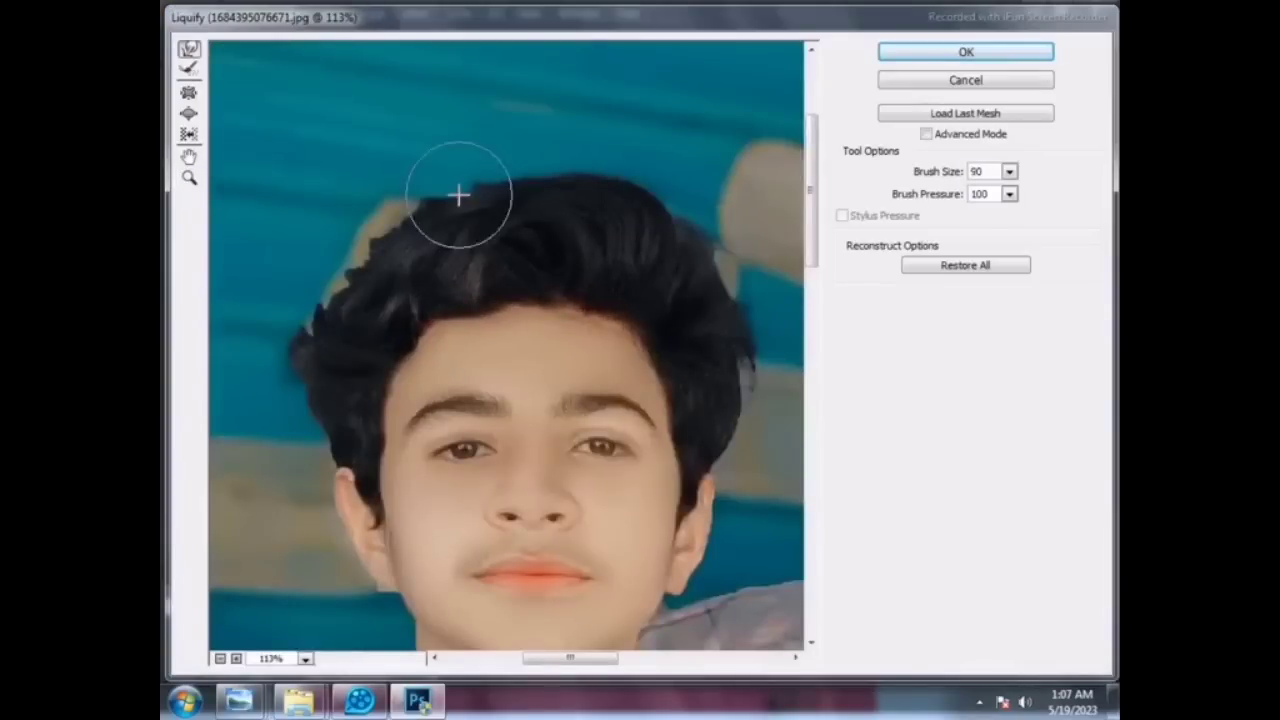
left_click_drag(414, 211, 394, 235)
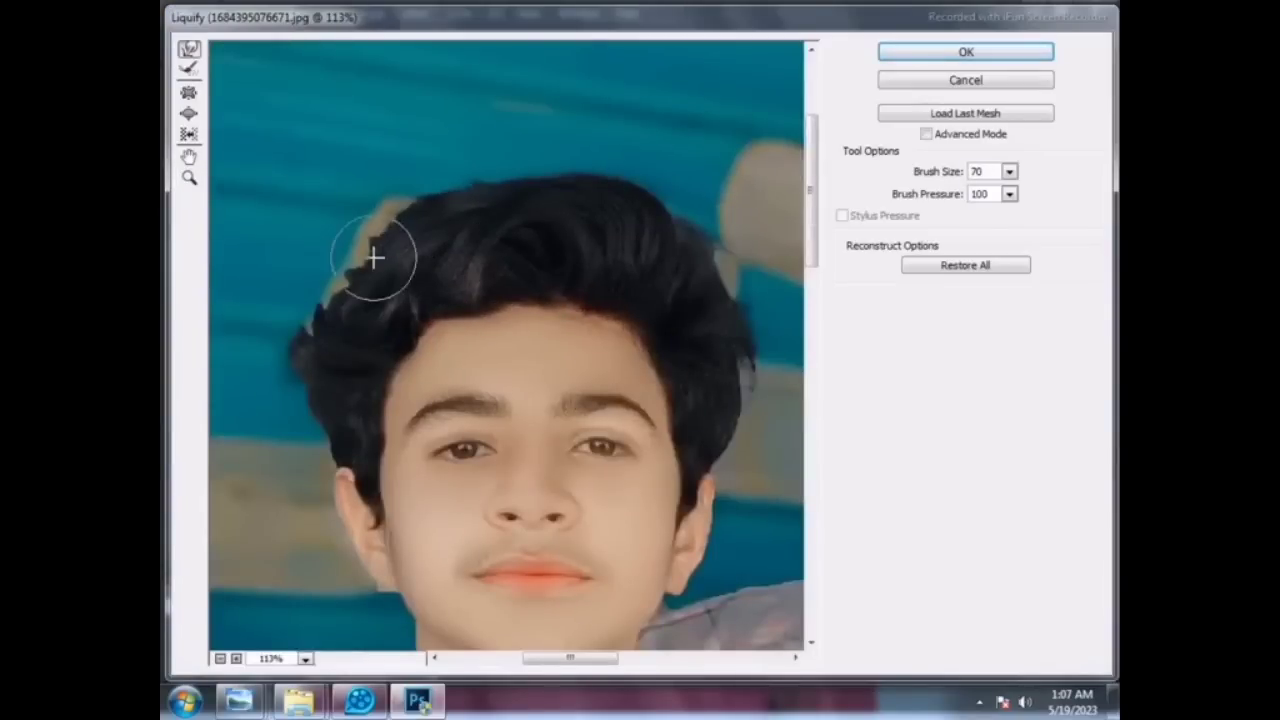
key("bracketleft")
key("bracketleft")
key("bracketleft")
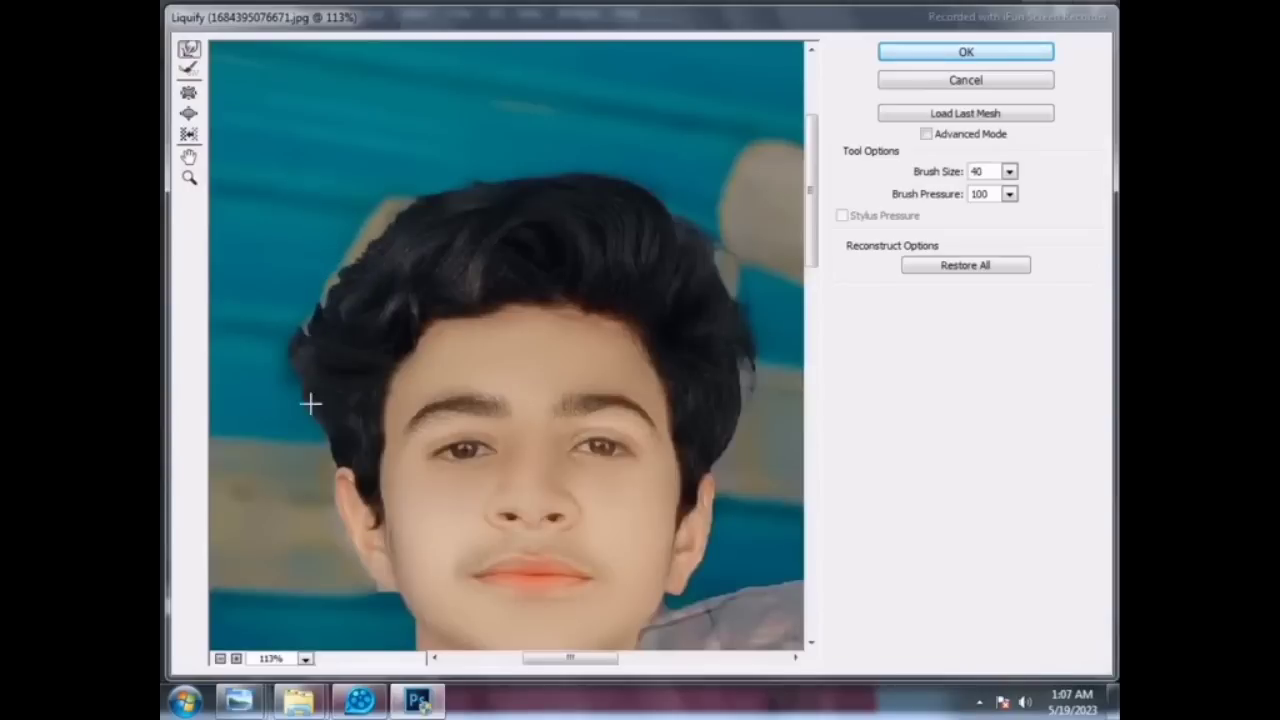
key("bracketright")
key("bracketright")
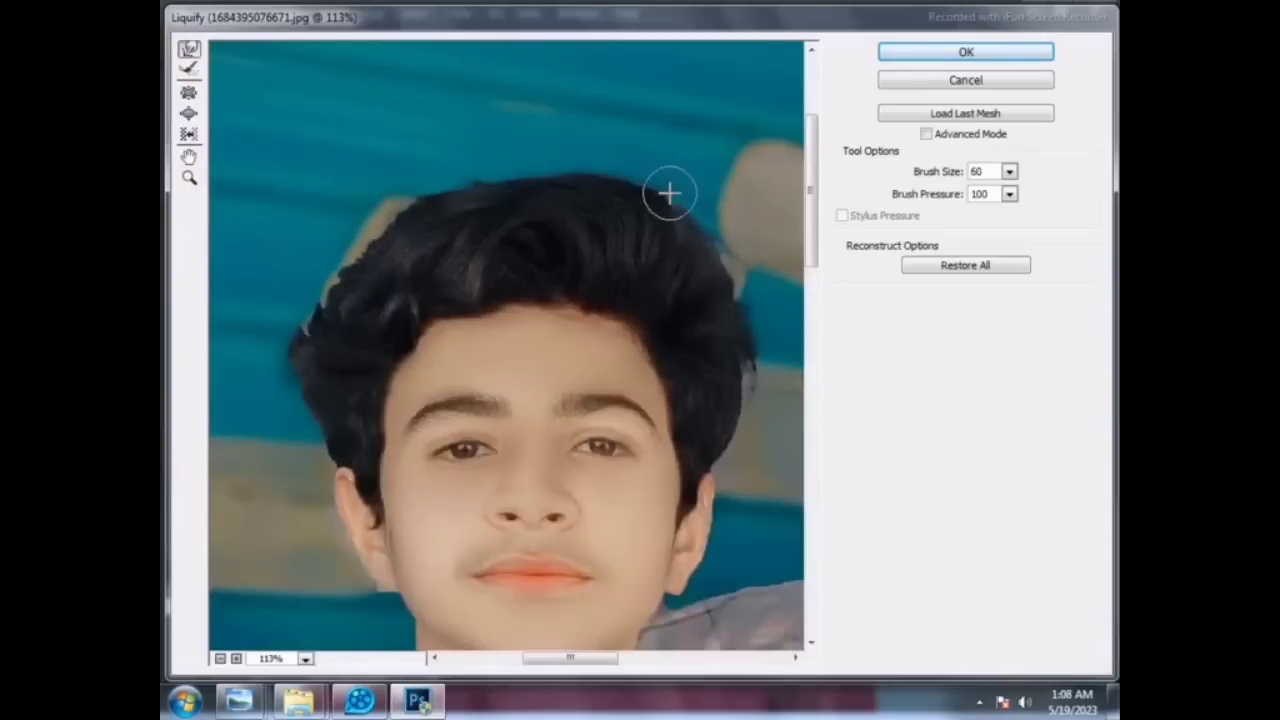
key("Return")
Step: Place the logo file embedded, shrunk to a small watermark left of the younger boy
left_click(212, 12)
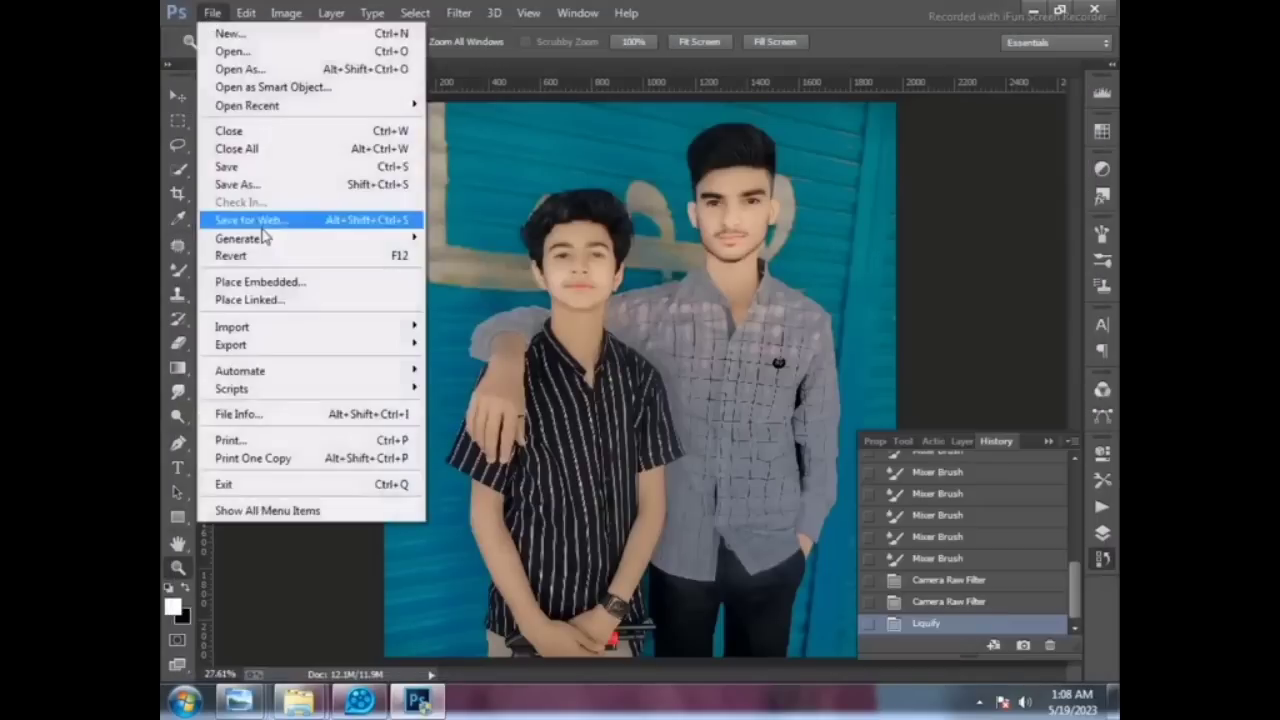
left_click(277, 350)
double_click(430, 118)
left_click_drag(390, 131, 800, 528)
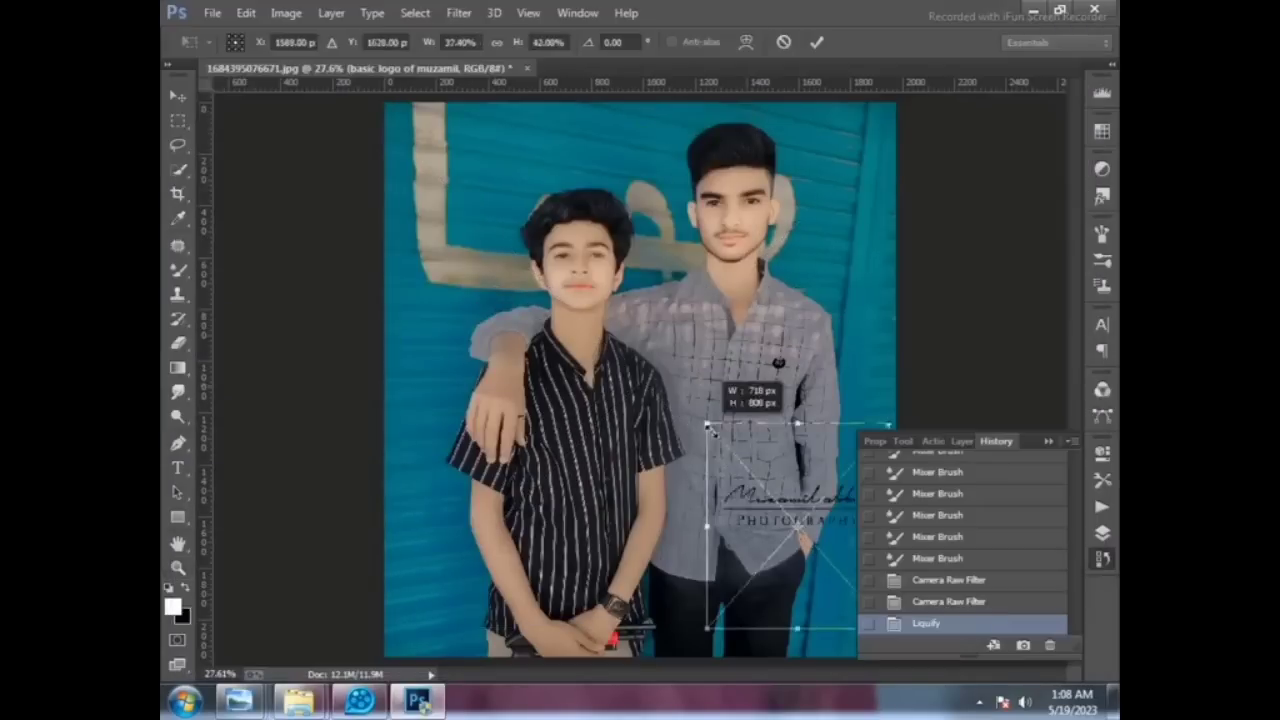
left_click_drag(830, 585, 432, 340)
left_click_drag(393, 261, 400, 320)
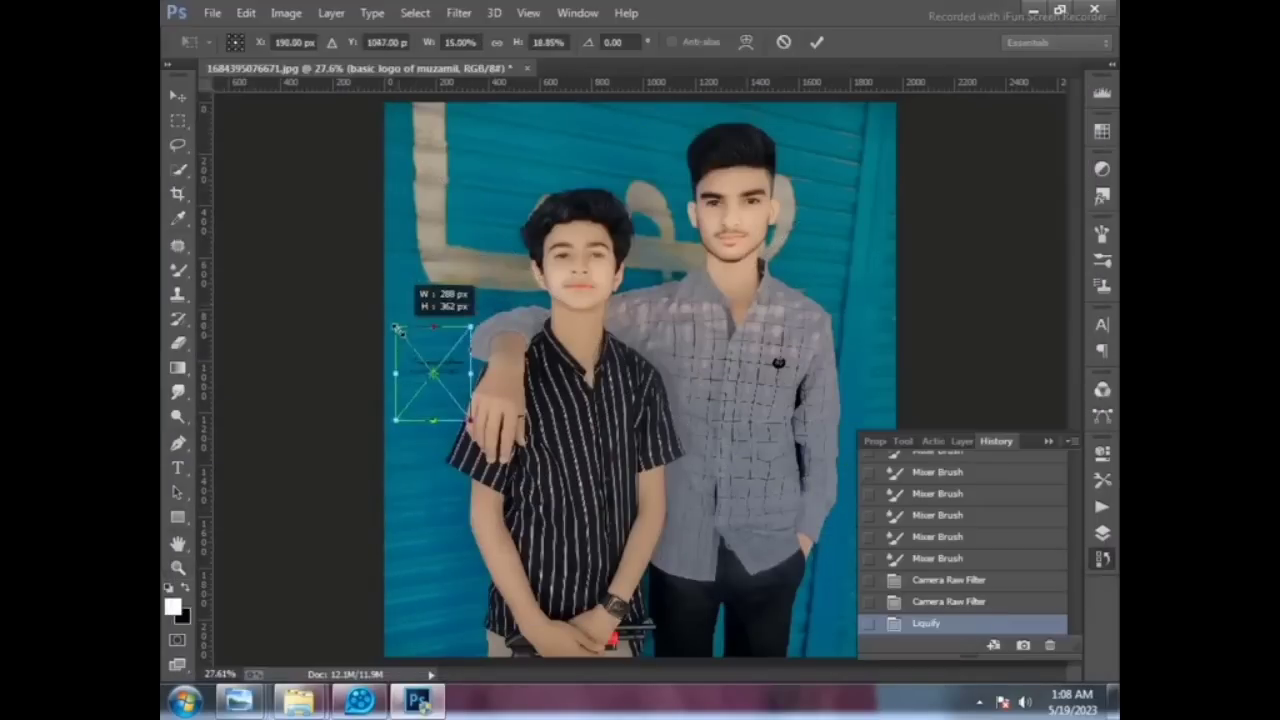
key("Return")
Step: Save the photo as a JPEG, confirming the quality options
left_click(212, 12)
left_click(268, 168)
left_click(486, 371)
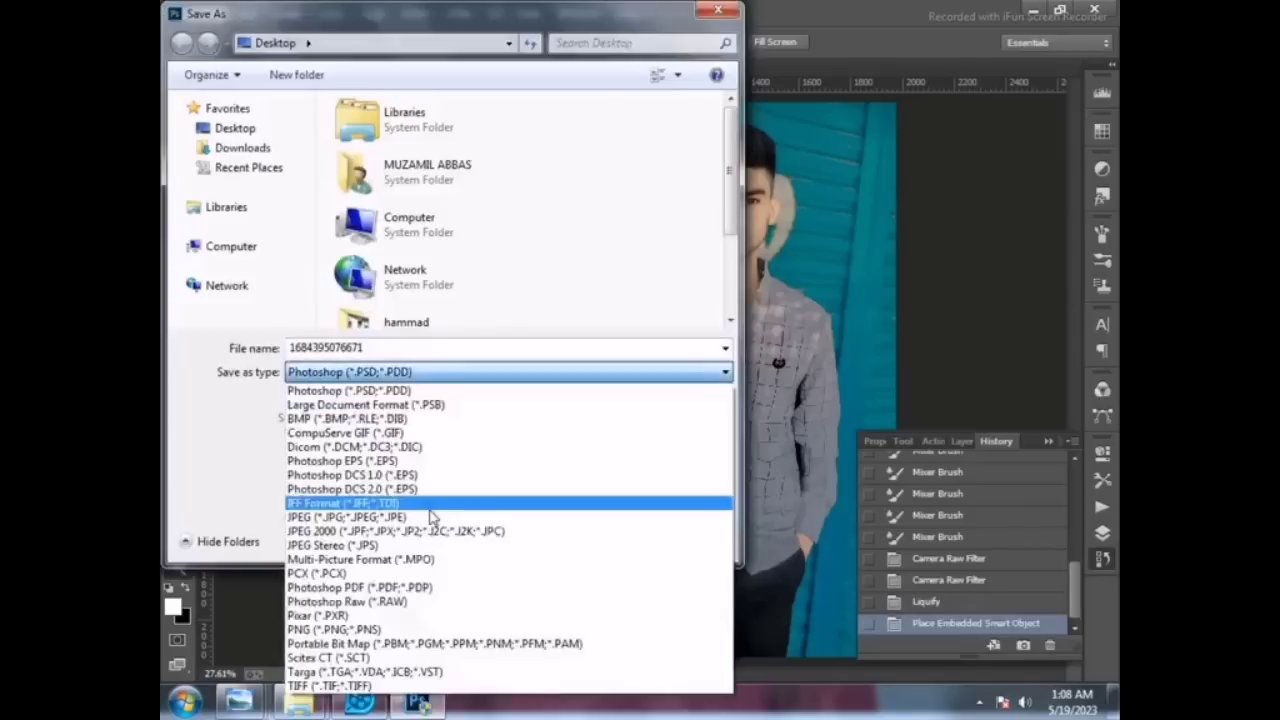
left_click(428, 497)
left_click(583, 537)
left_click(749, 171)
left_click(979, 702)
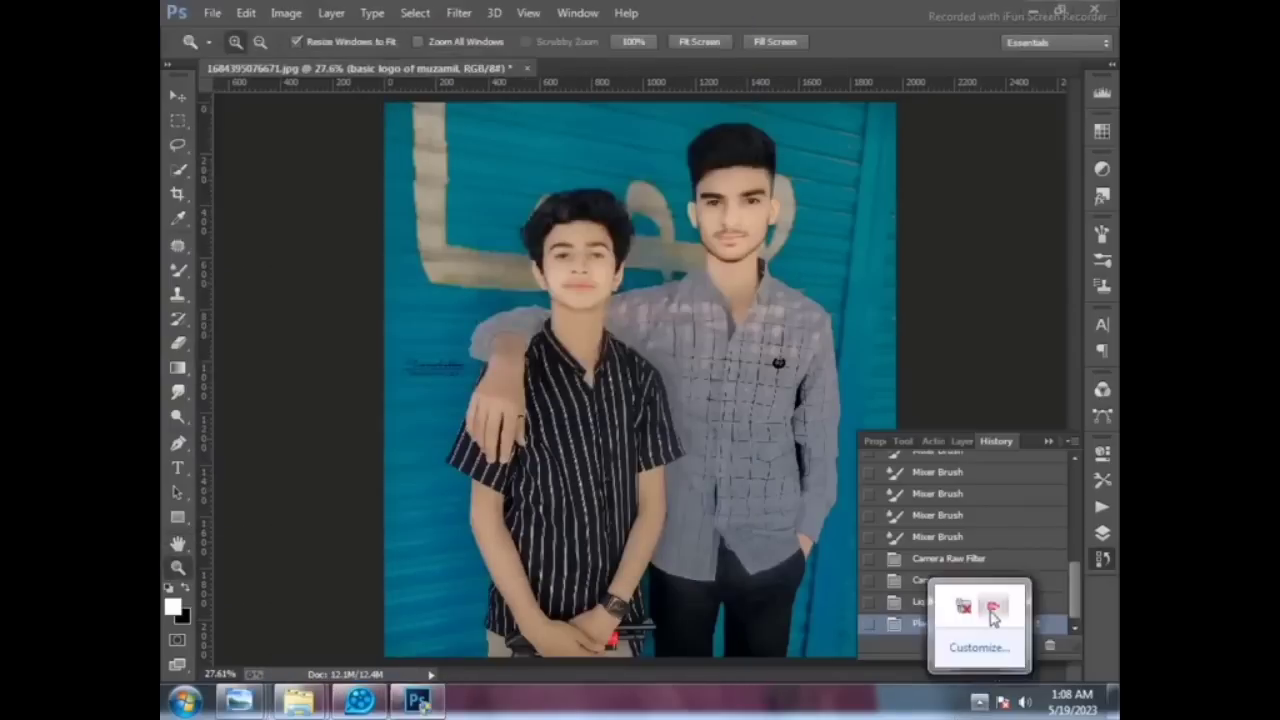